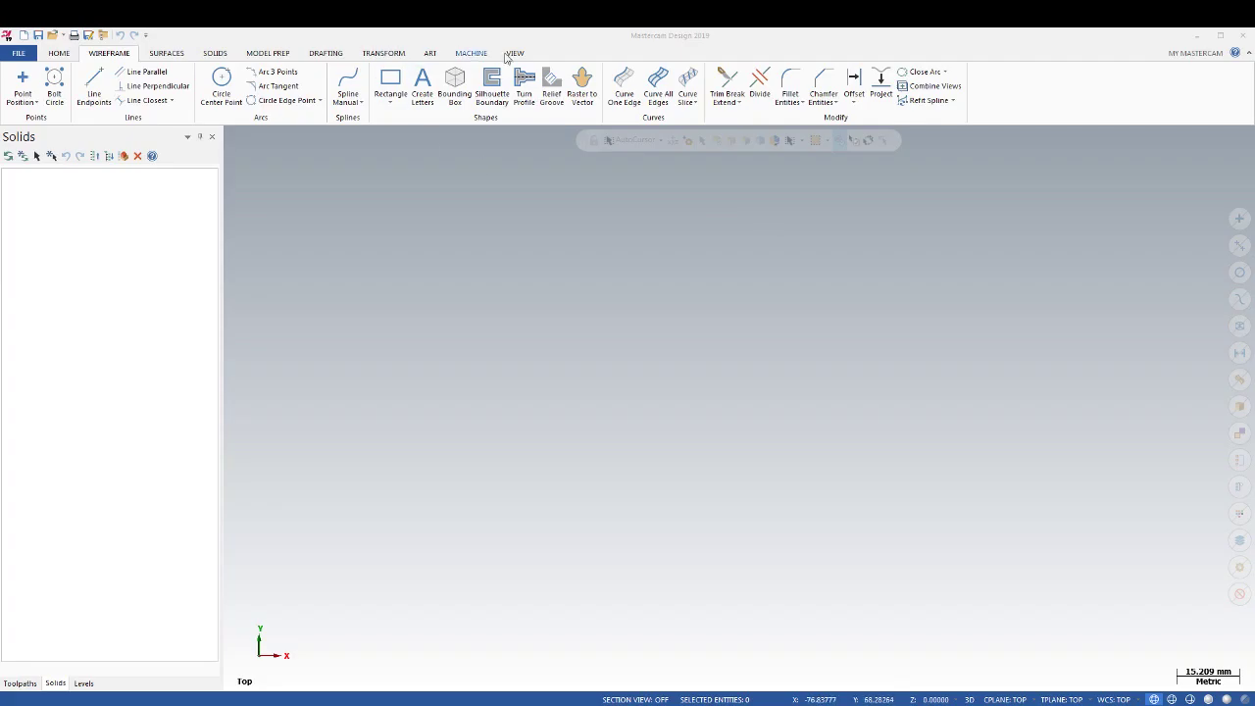
Show the origin axes and draw the 45 mm upright line of the shaft outline
click(515, 53)
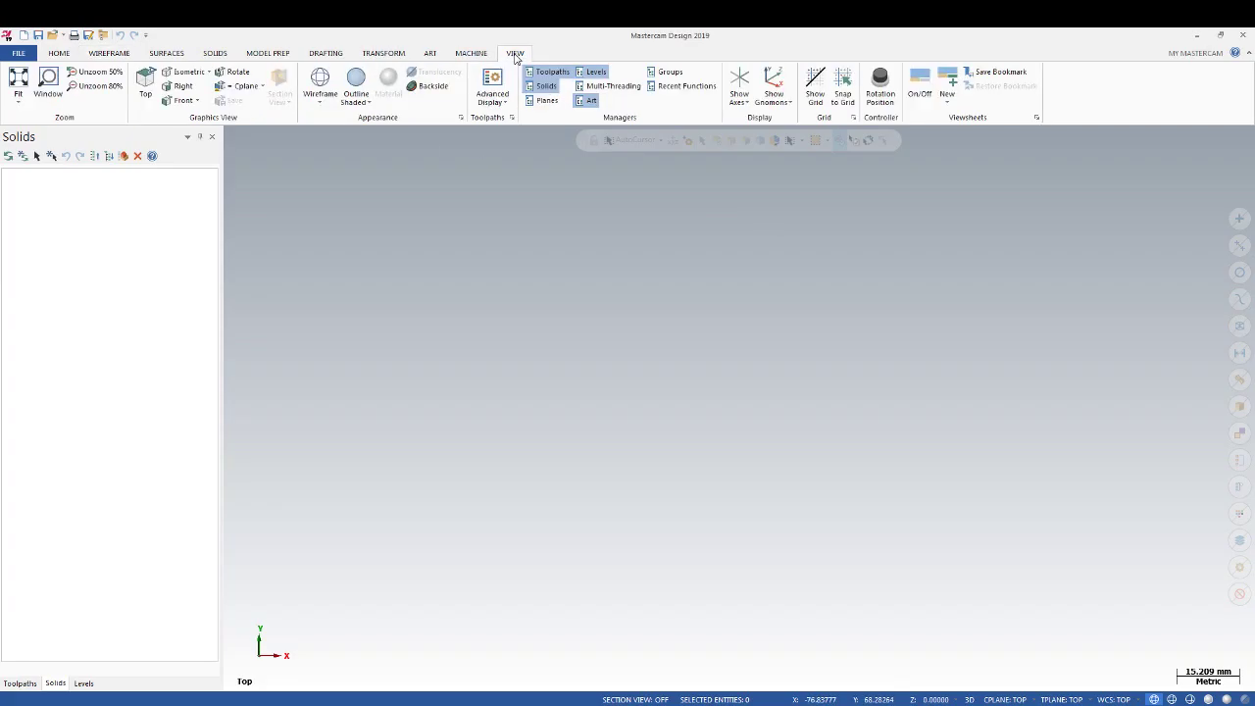
click(740, 86)
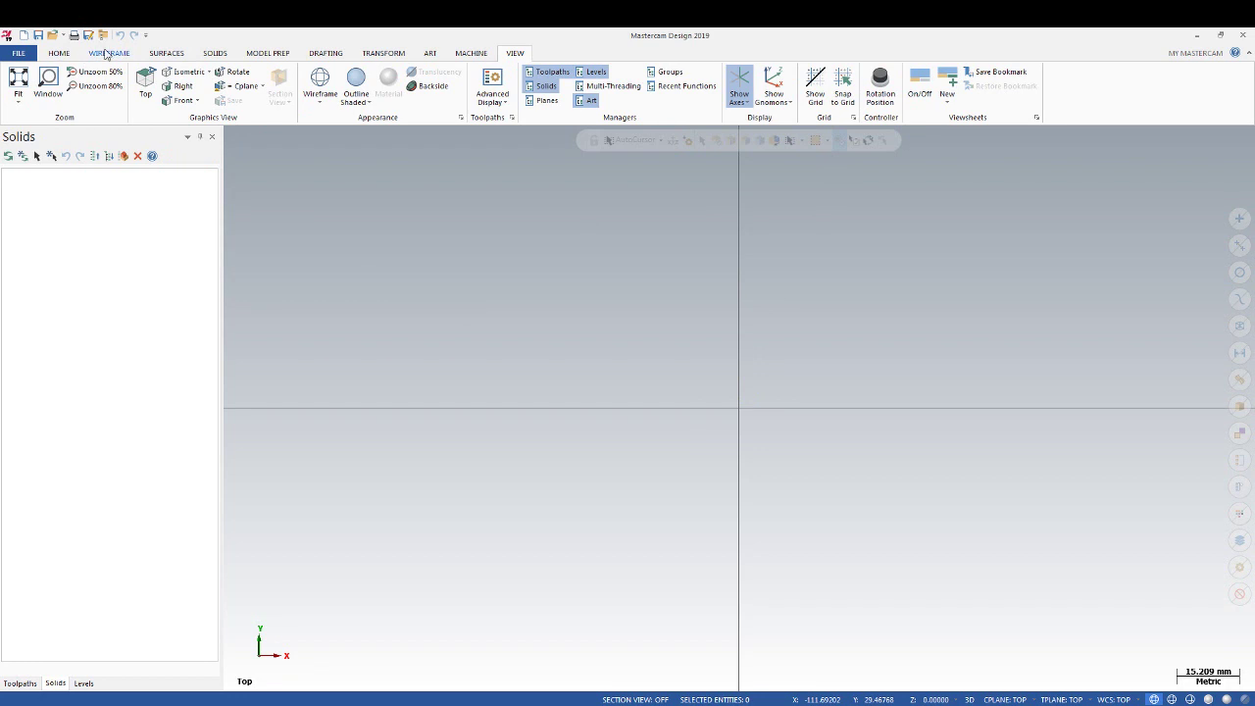
click(108, 53)
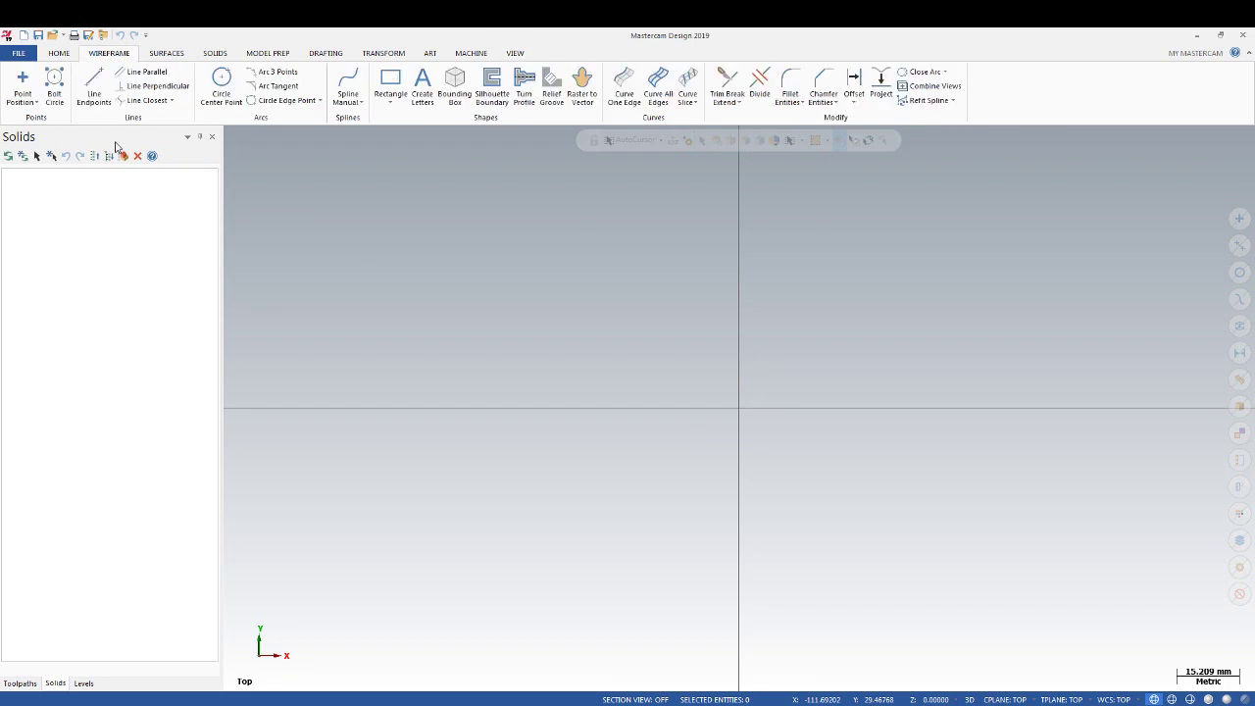
click(94, 86)
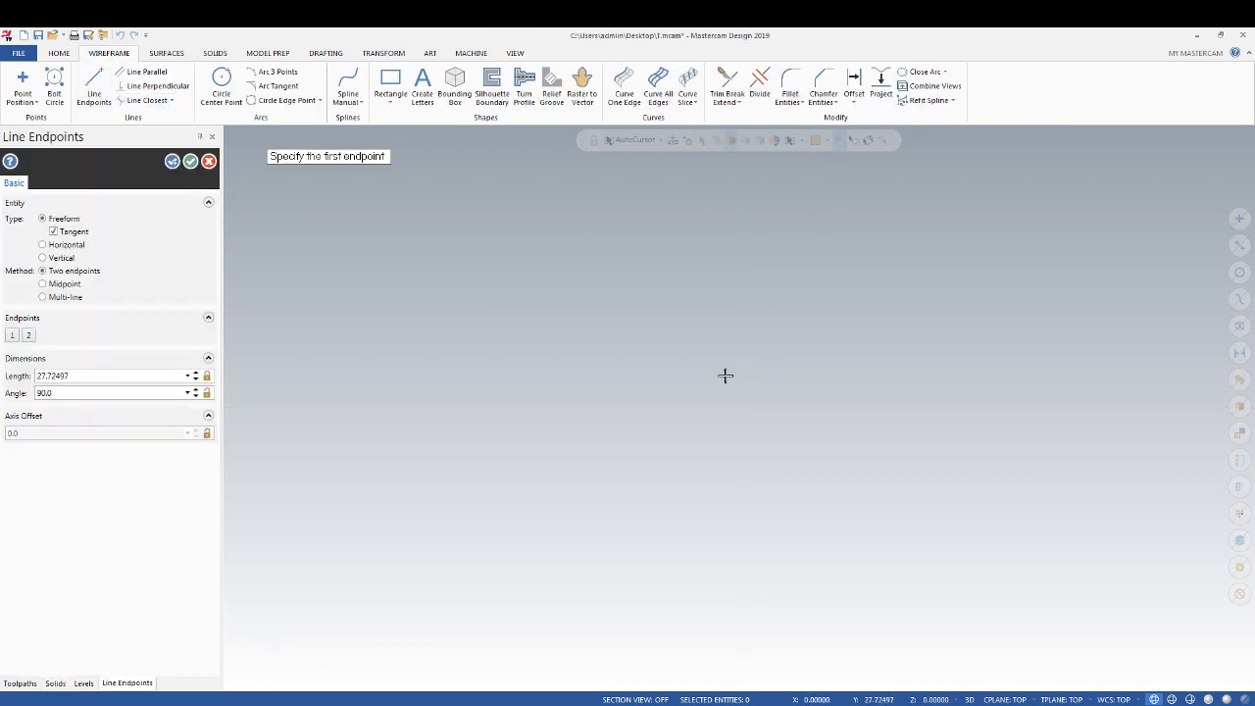
click(59, 53)
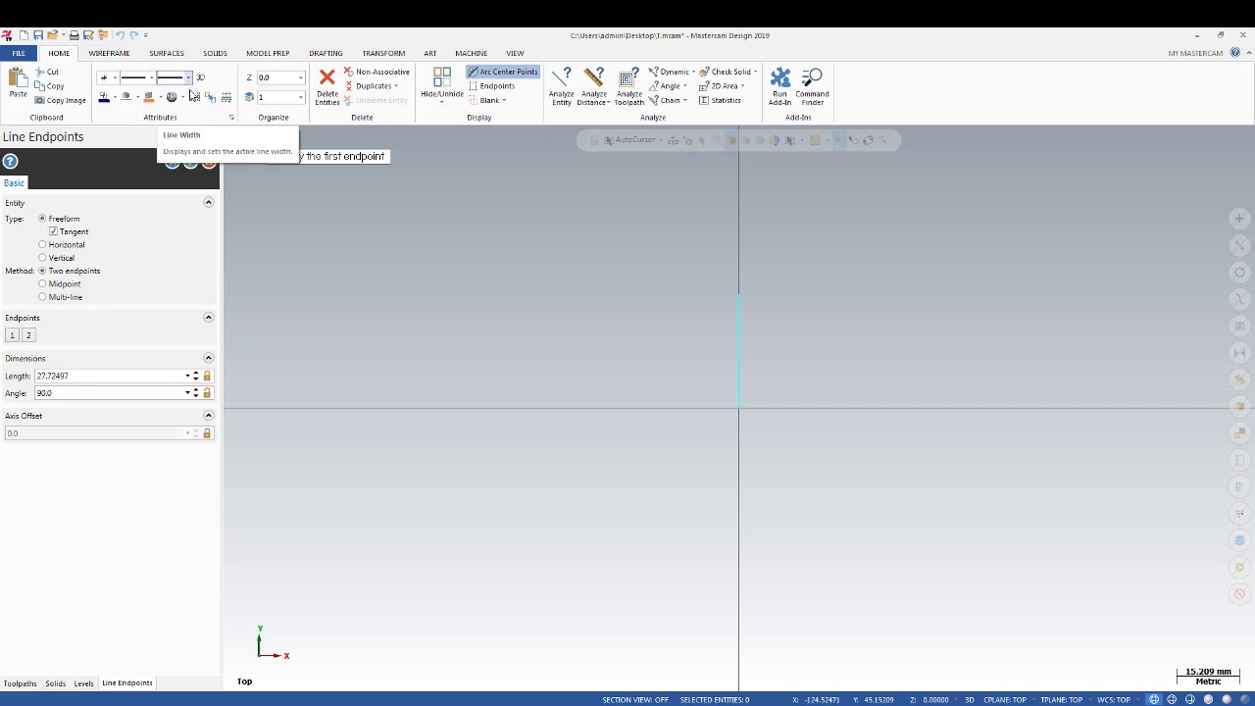
click(66, 375)
text(5)
key(Return)
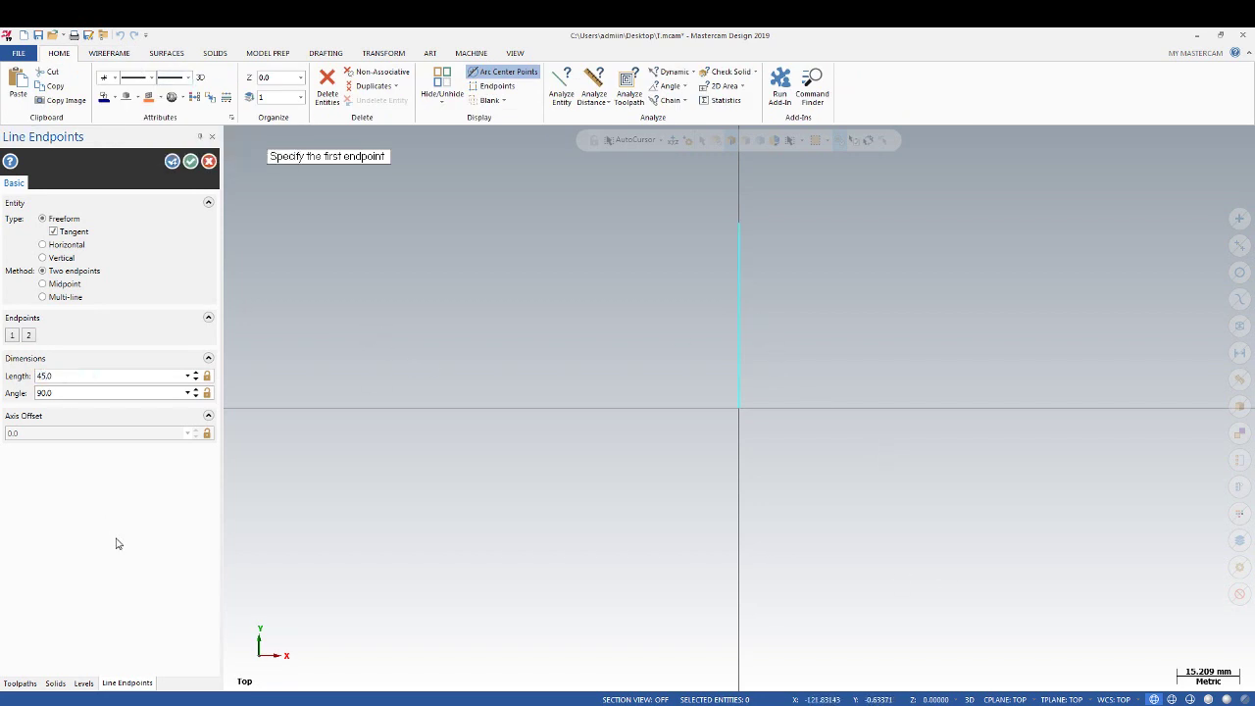
click(171, 161)
Draw the 5 mm horizontal step from the upright's top and the drop below it
scroll(485, 412, up, 1)
scroll(729, 252, up, 1)
scroll(719, 262, up, 1)
click(588, 283)
click(673, 284)
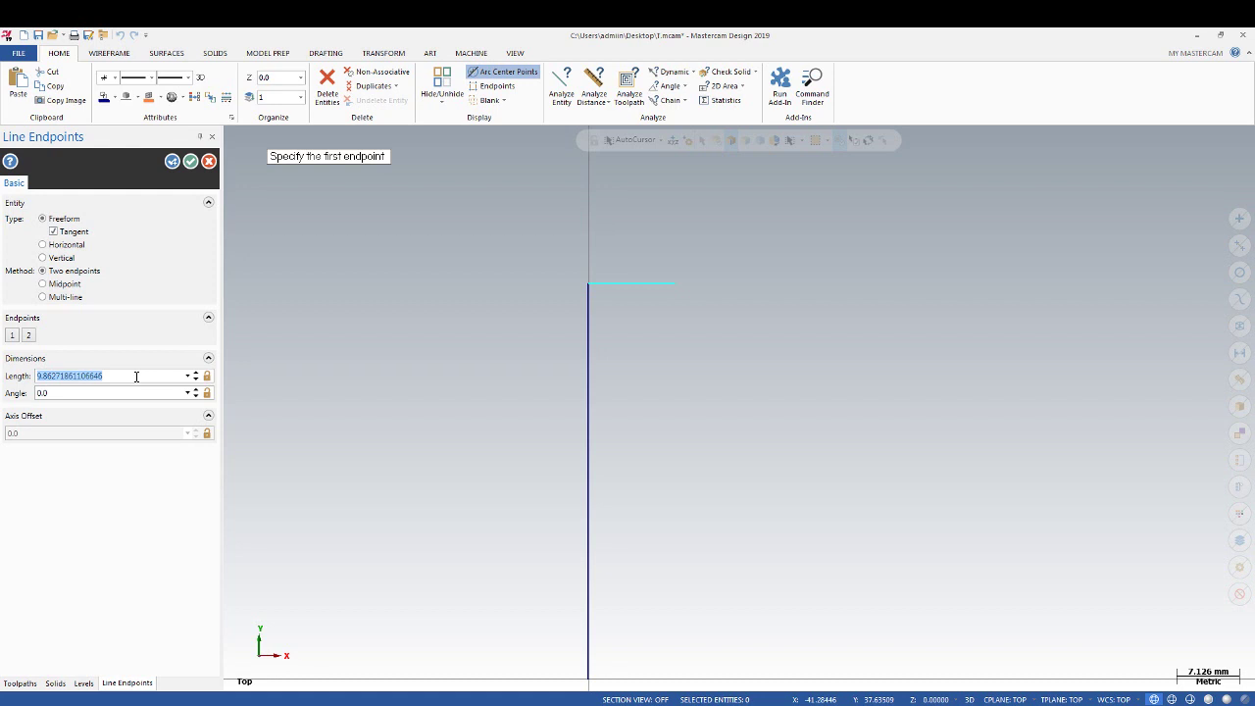
text(5)
key(Return)
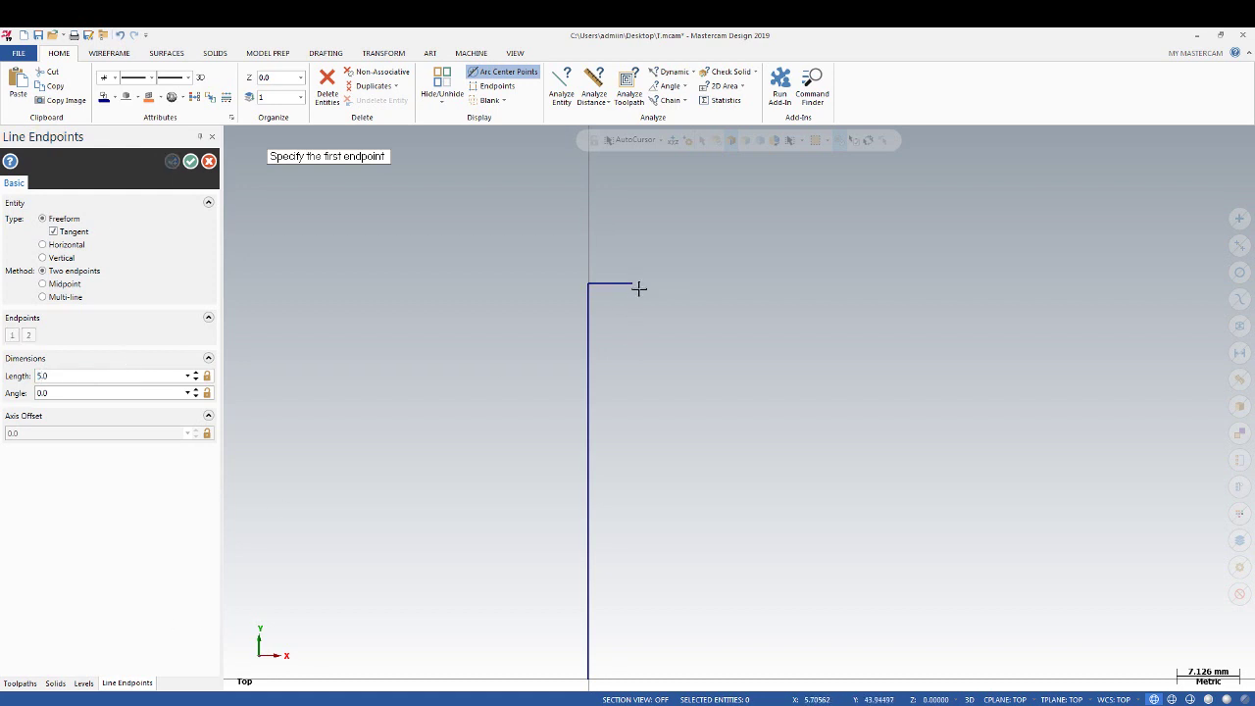
click(633, 284)
click(98, 377)
click(172, 163)
Draw the 46 mm horizontal run from the end of the drop
click(632, 337)
click(928, 350)
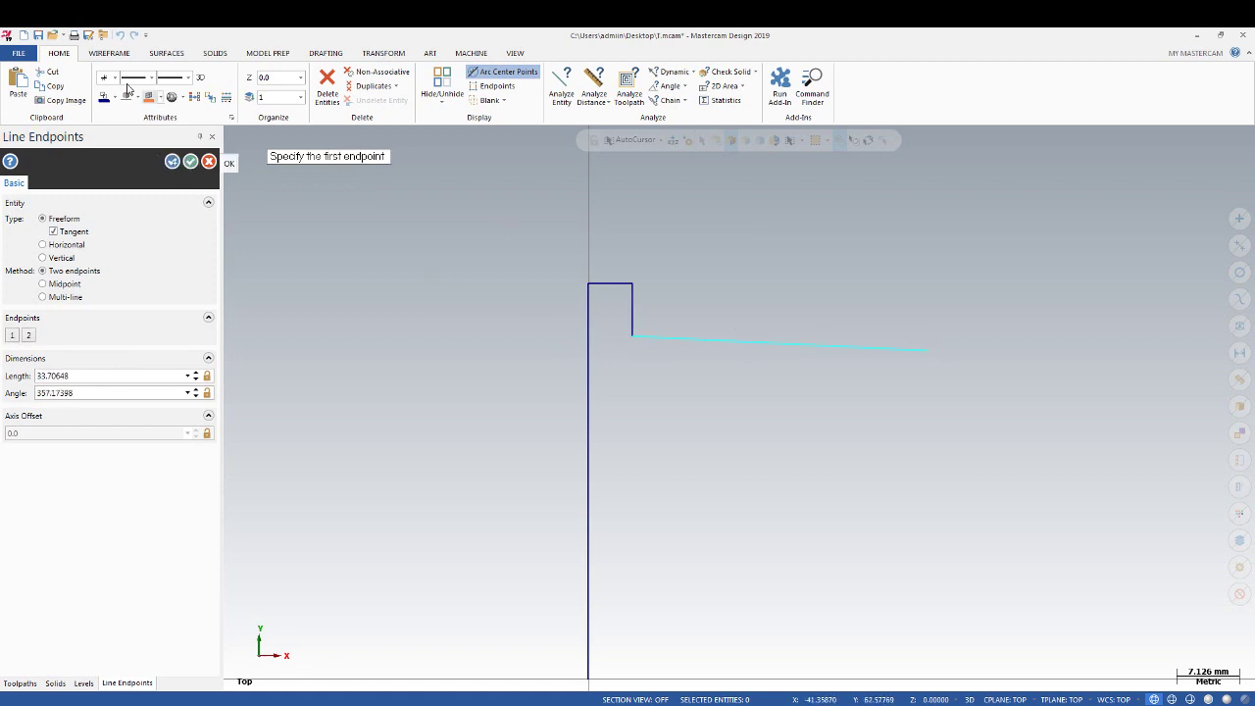
click(634, 338)
click(907, 337)
click(89, 379)
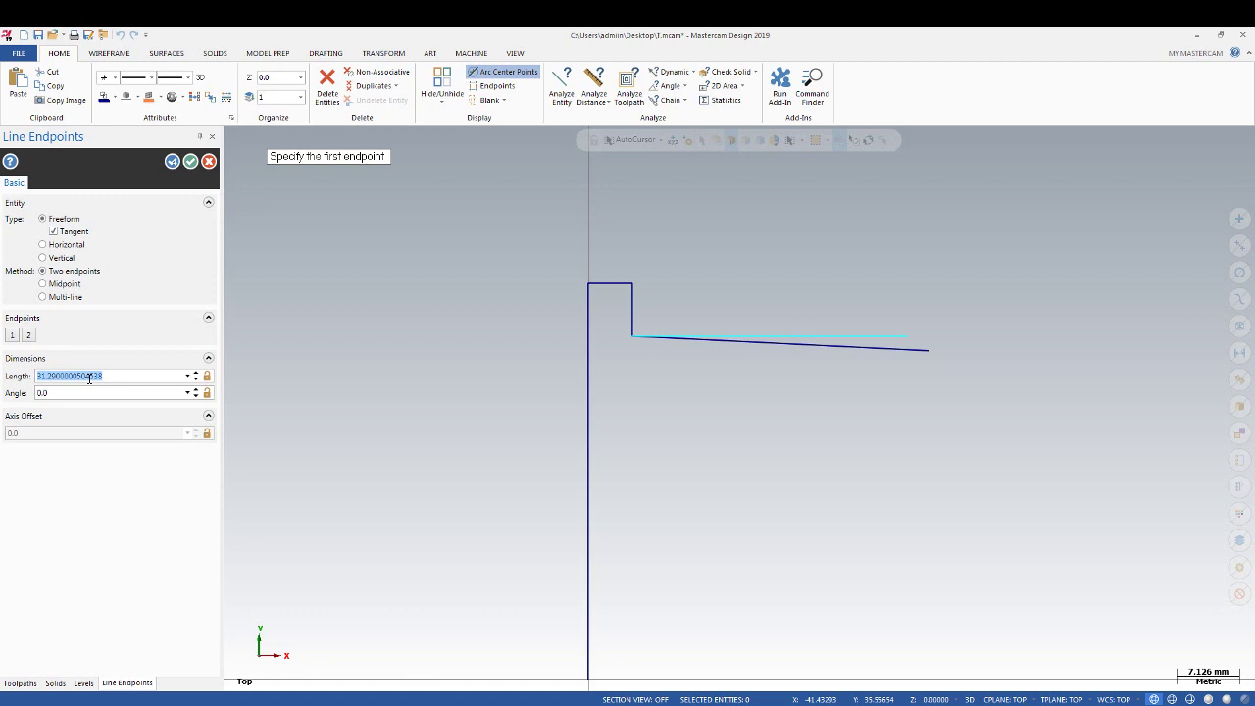
text(46)
scroll(628, 388, up, 2)
scroll(510, 412, down, 3)
scroll(511, 402, down, 1)
click(839, 376)
Add a short drop followed by a 24 mm horizontal run
click(844, 400)
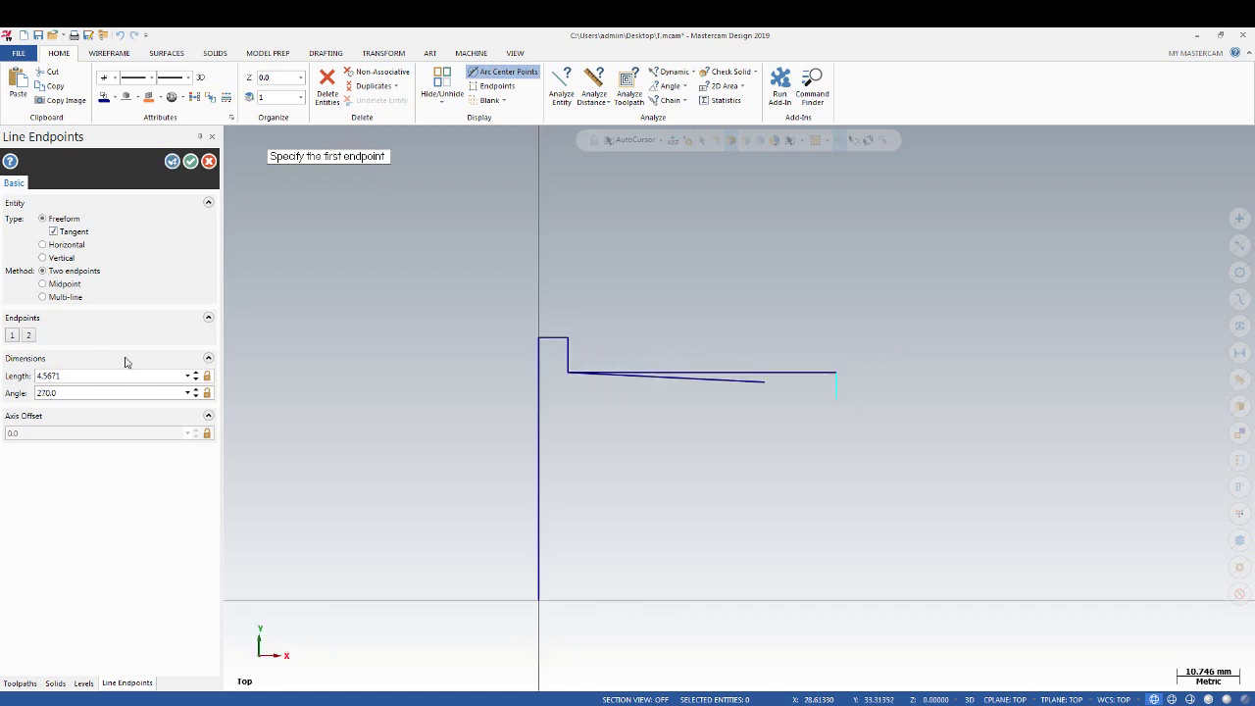
scroll(916, 371, down, 1)
scroll(916, 371, up, 4)
scroll(916, 371, up, 3)
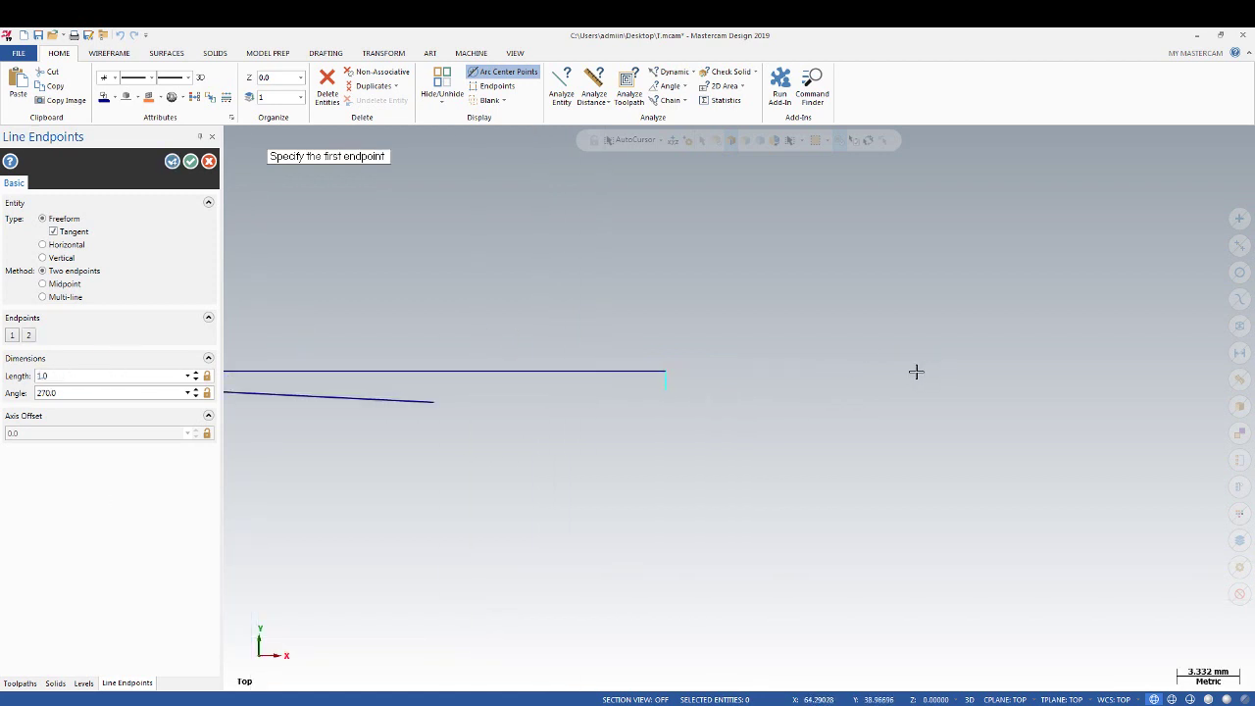
click(666, 390)
click(833, 390)
click(92, 377)
text(4)
click(172, 162)
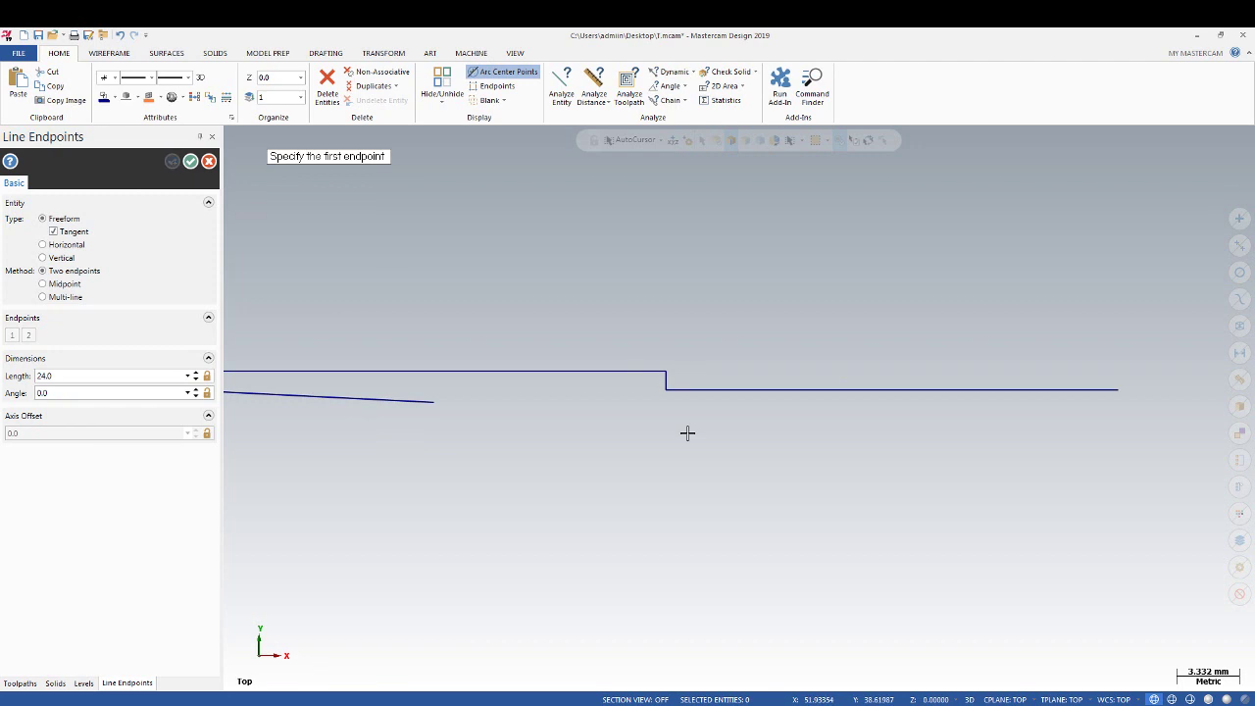
scroll(647, 433, down, 2)
scroll(919, 402, up, 1)
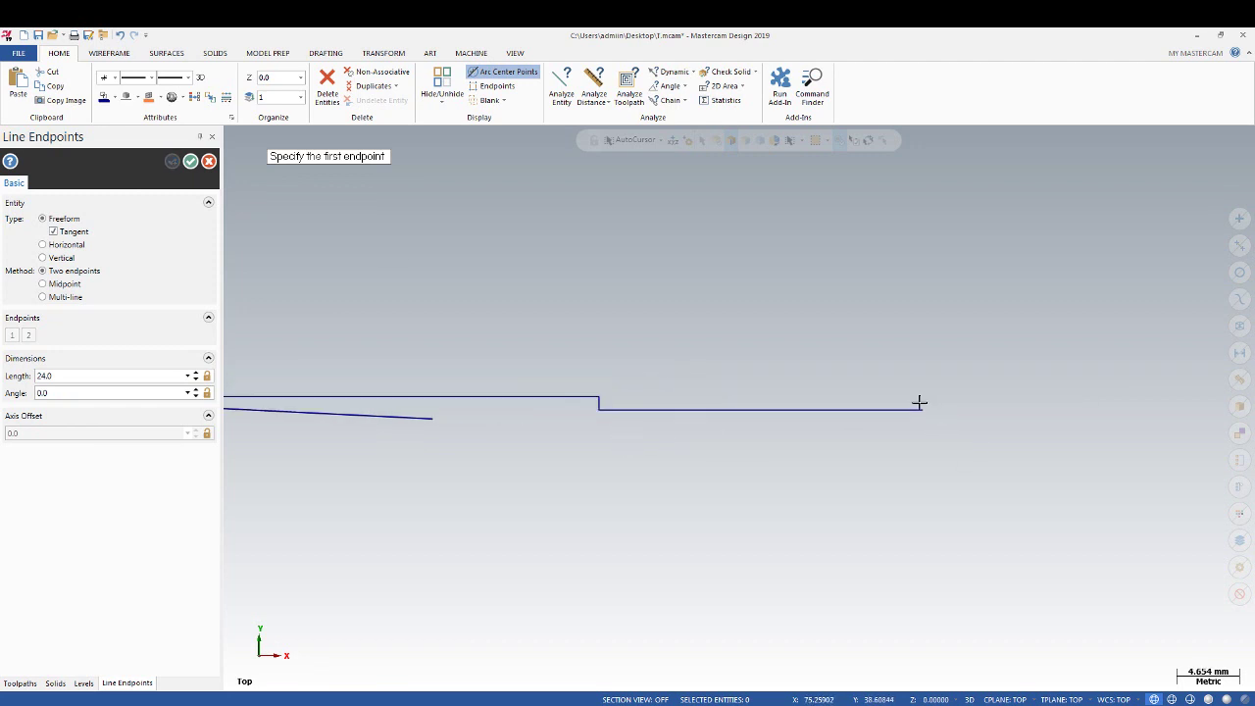
Draw a 1 mm drop down from the end of the 24 mm run
click(922, 410)
click(922, 429)
text(1)
key(Return)
click(172, 161)
scroll(935, 423, up, 1)
Draw a 22 mm horizontal line from the drop's end
click(922, 423)
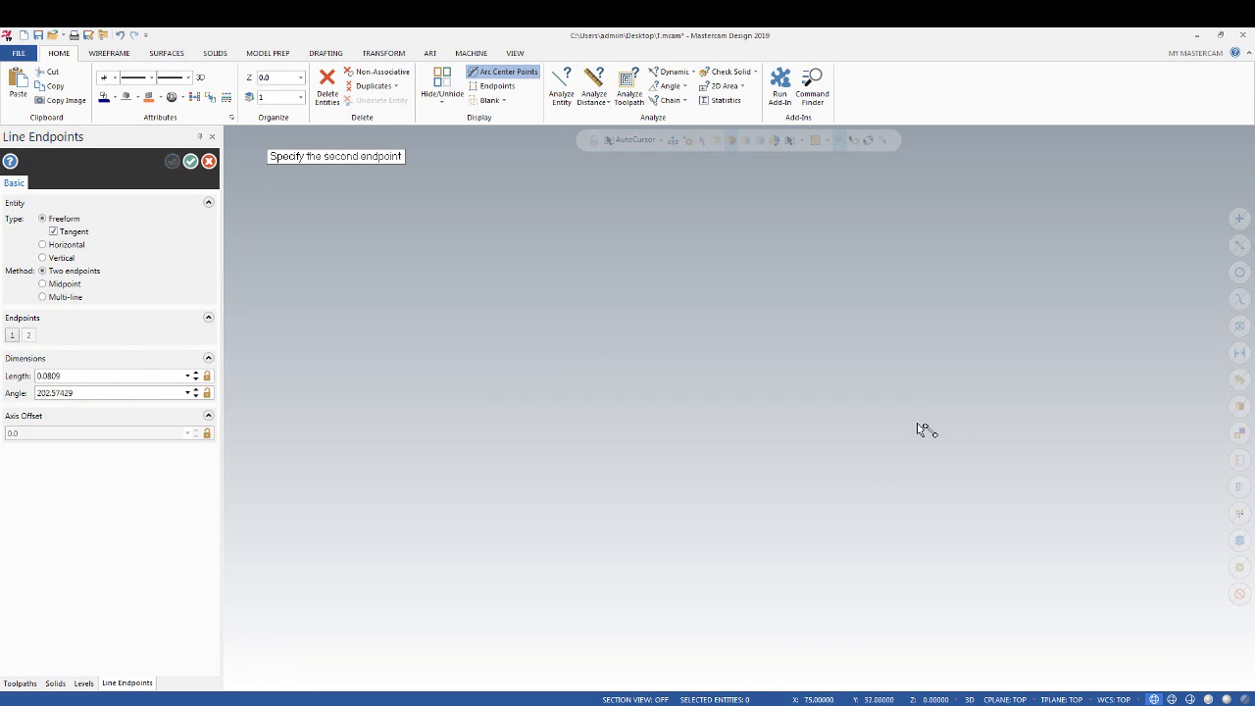
click(1091, 423)
click(81, 378)
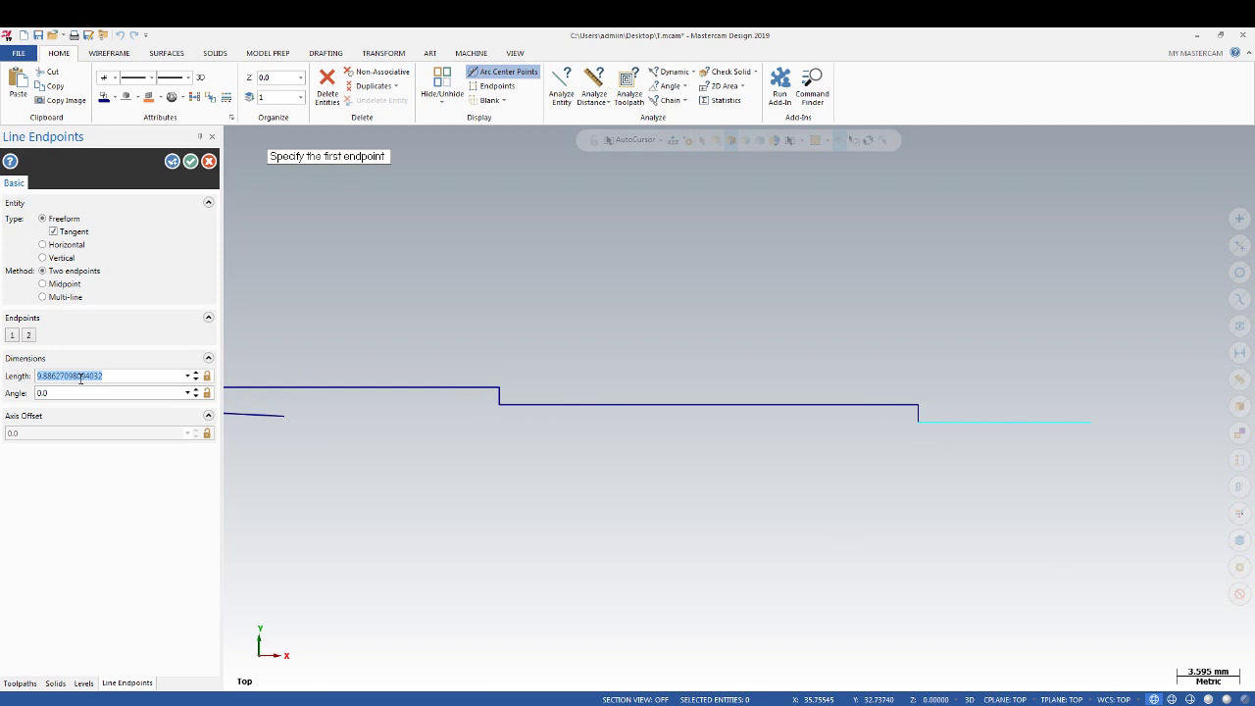
text(22)
scroll(465, 400, down, 3)
scroll(935, 409, up, 1)
click(172, 161)
Continue right with a 48 mm horizontal line
click(790, 420)
click(1114, 421)
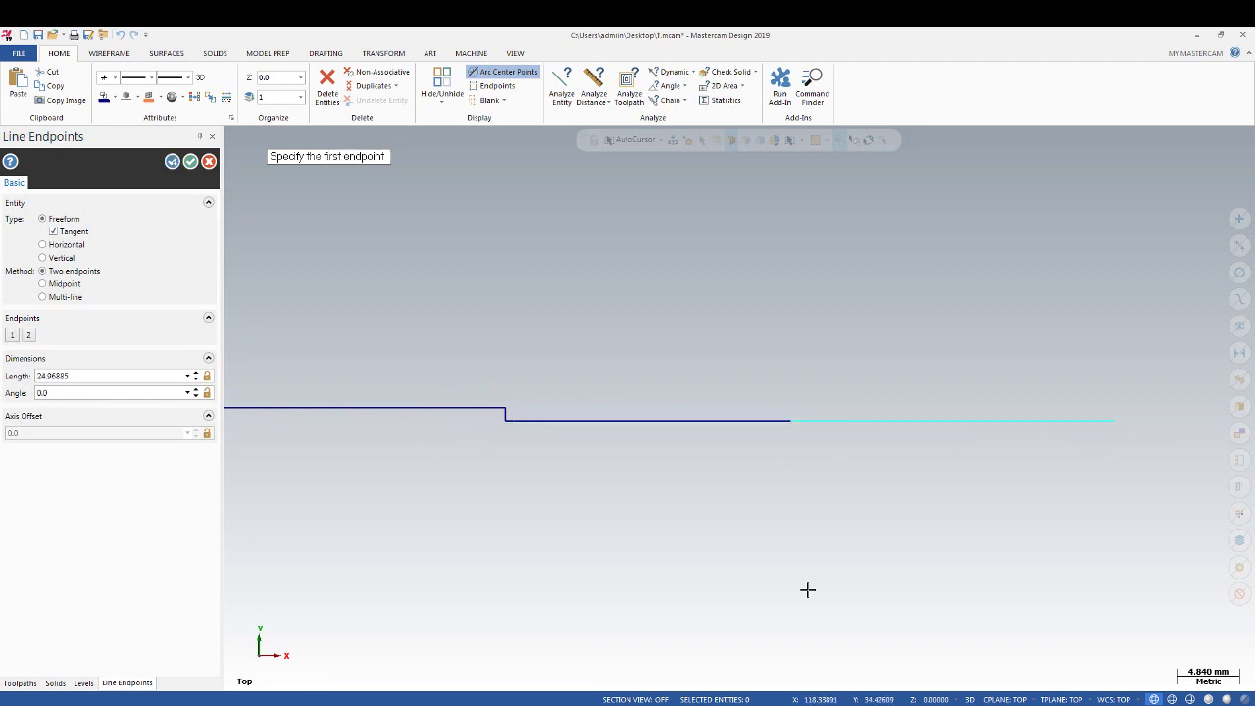
click(99, 376)
text(48)
key(Return)
click(172, 160)
scroll(550, 378, down, 1)
scroll(507, 412, down, 4)
scroll(603, 405, down, 3)
Add a 3.5 mm drop and a 32 mm horizontal run
click(741, 410)
click(742, 438)
text(3.)
click(88, 390)
click(172, 161)
scroll(740, 421, up, 2)
click(745, 416)
click(887, 416)
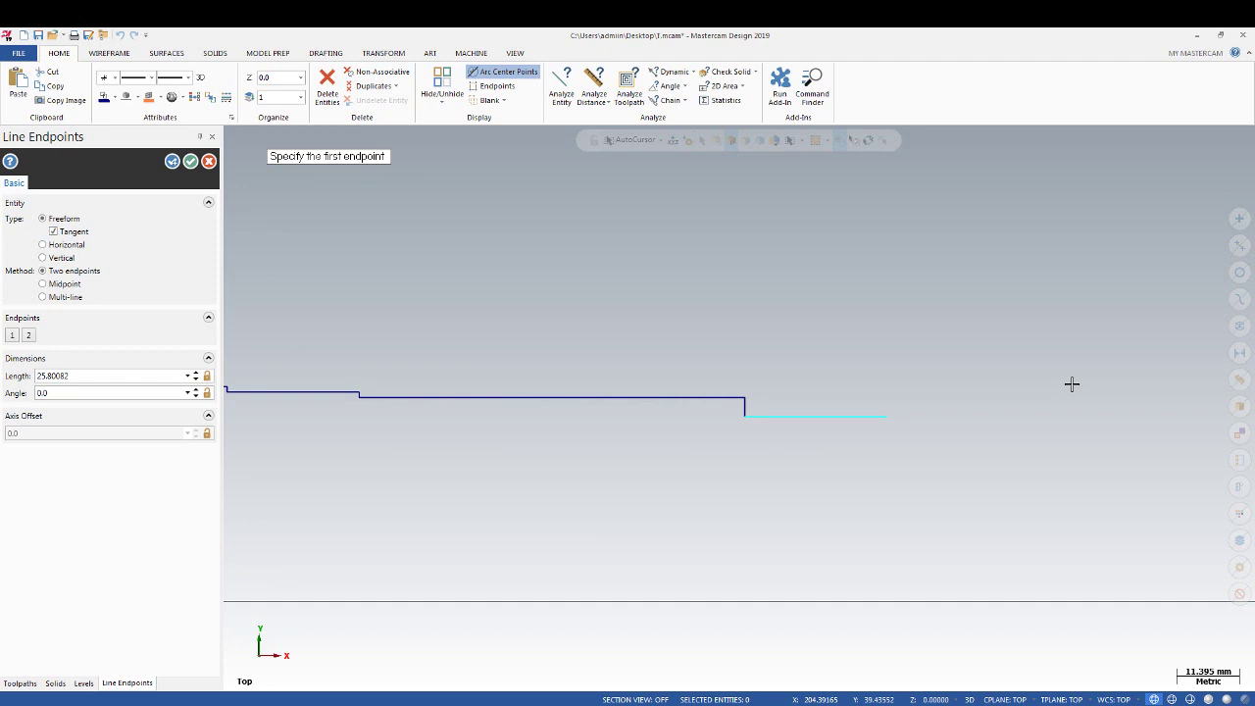
double_click(115, 376)
text(32)
click(173, 160)
Close the profile with a line down to the X axis and a base line along it
click(922, 415)
click(920, 616)
scroll(934, 393, down, 1)
scroll(945, 342, down, 1)
scroll(966, 323, down, 3)
click(659, 402)
click(965, 402)
scroll(915, 361, up, 1)
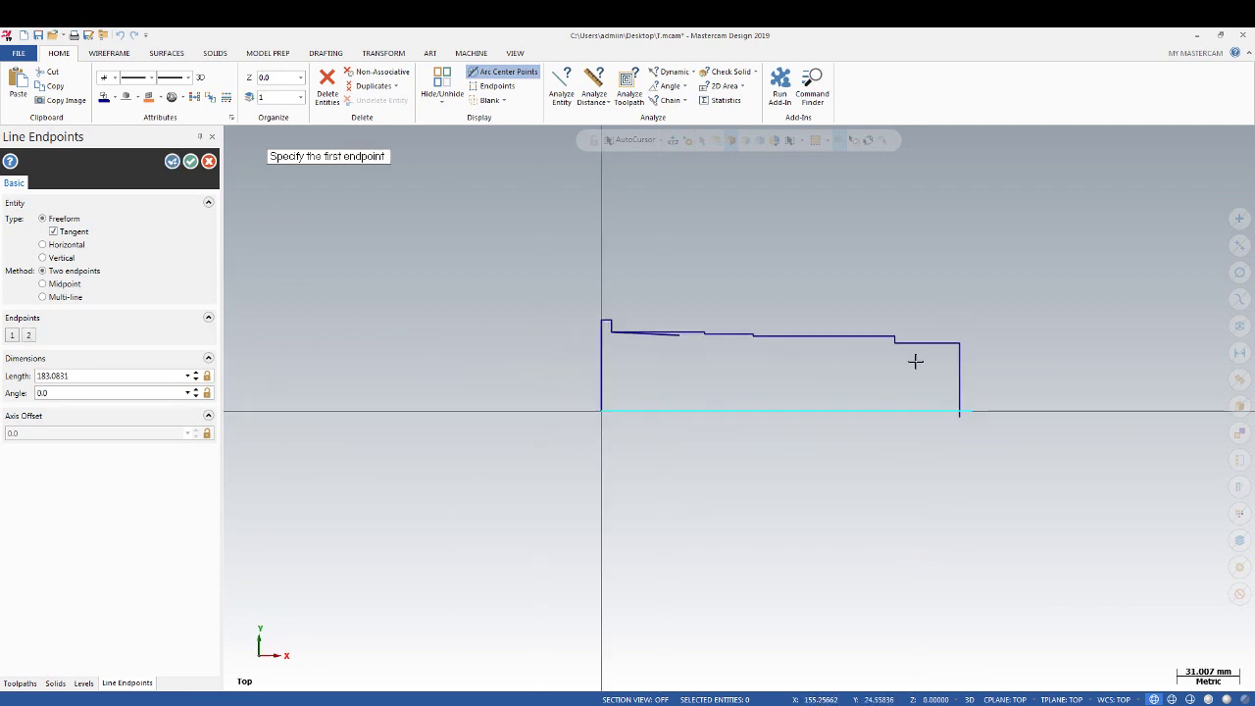
scroll(913, 360, up, 2)
click(191, 162)
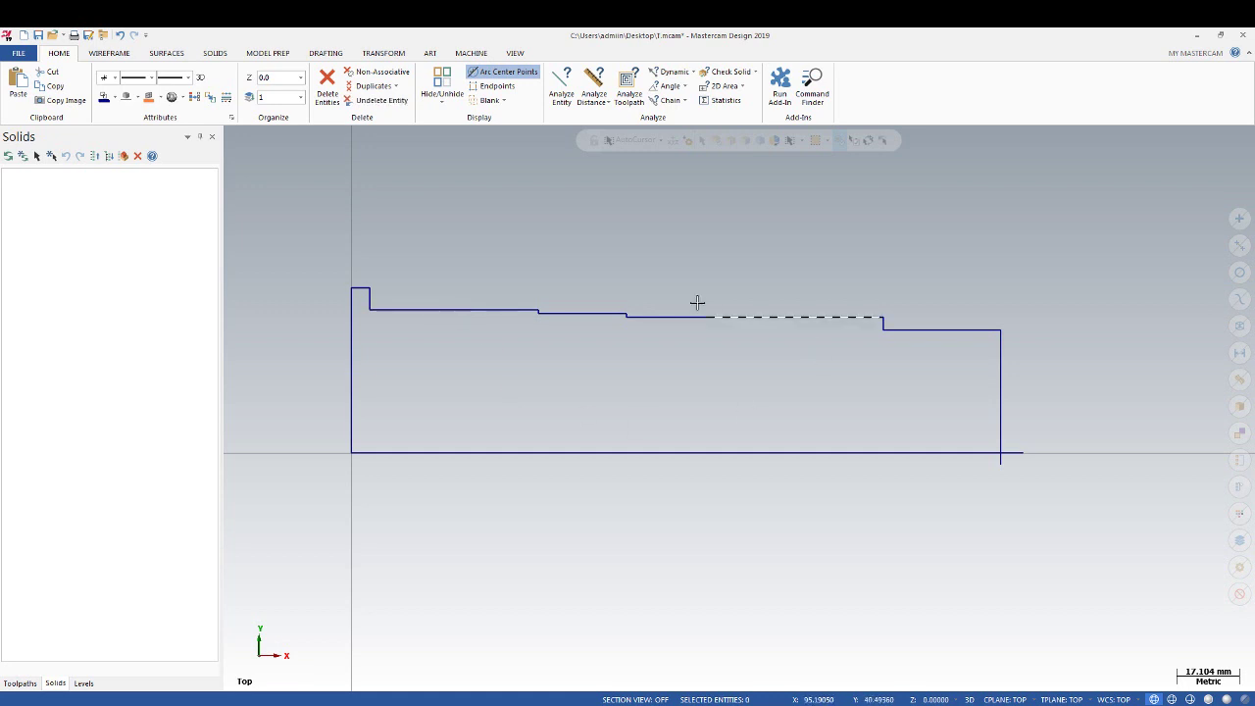
scroll(697, 303, up, 1)
Place an 11 mm radius circle centred on the profile's top line
click(104, 54)
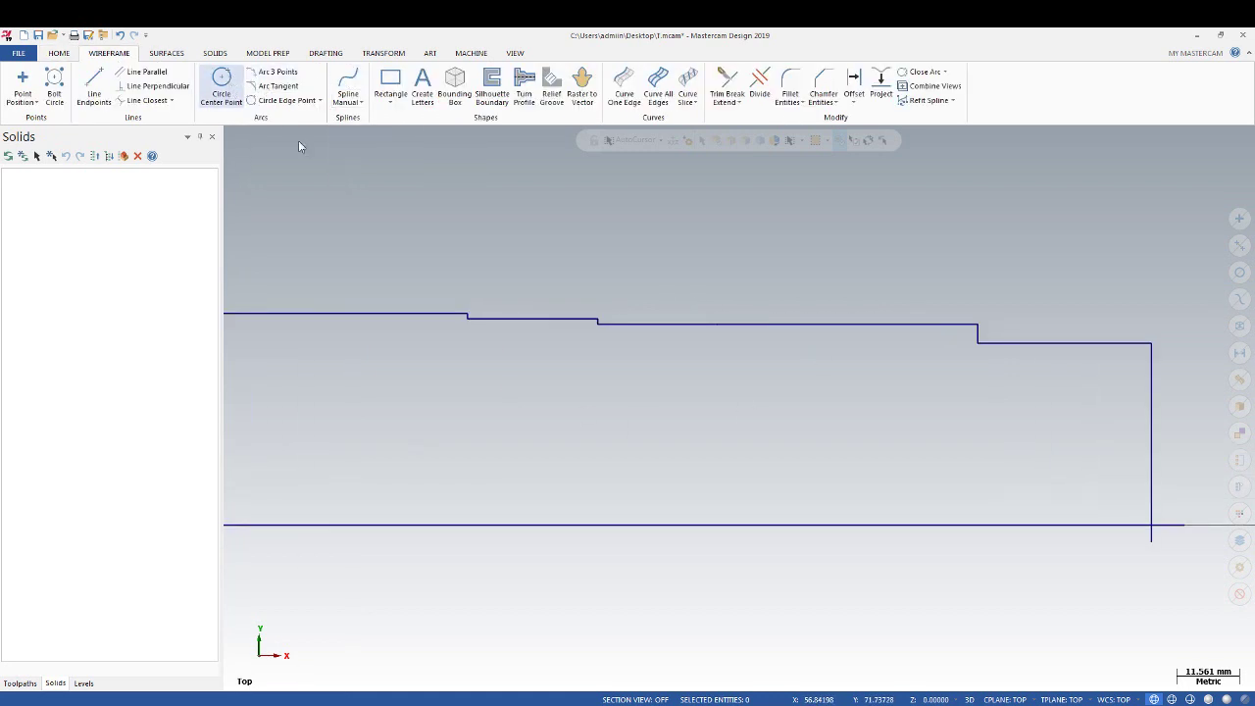
click(658, 326)
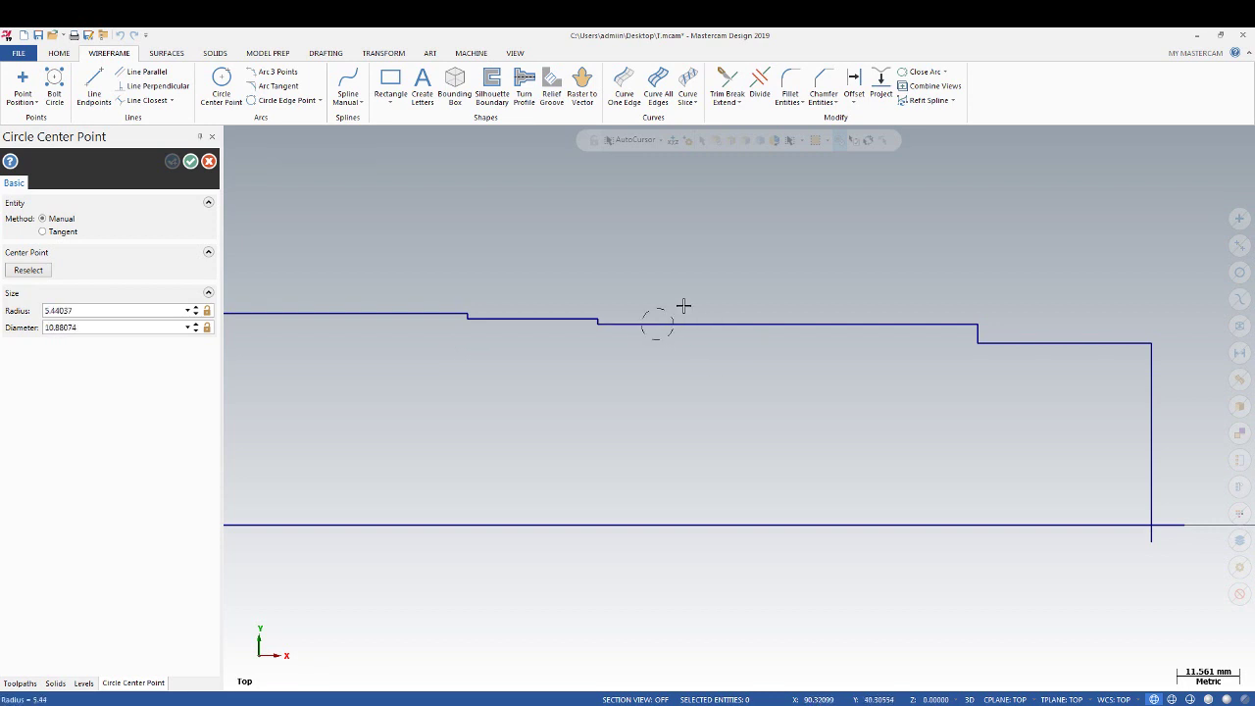
scroll(703, 316, up, 1)
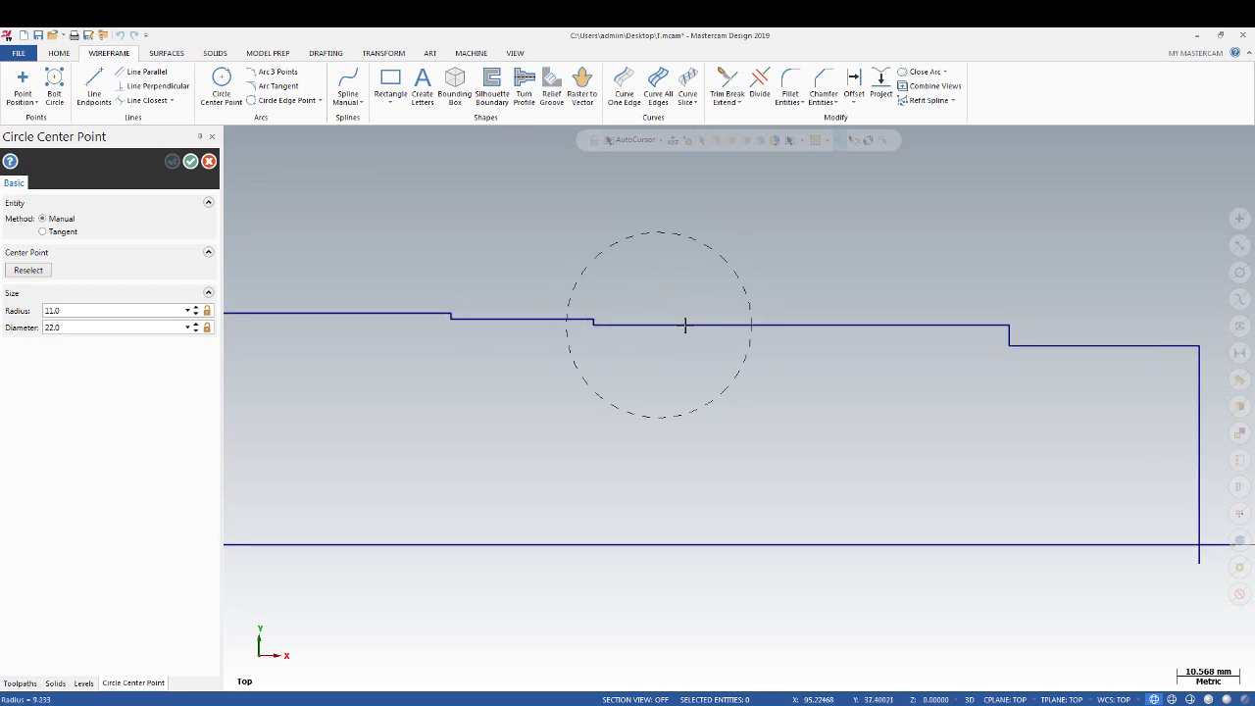
click(727, 327)
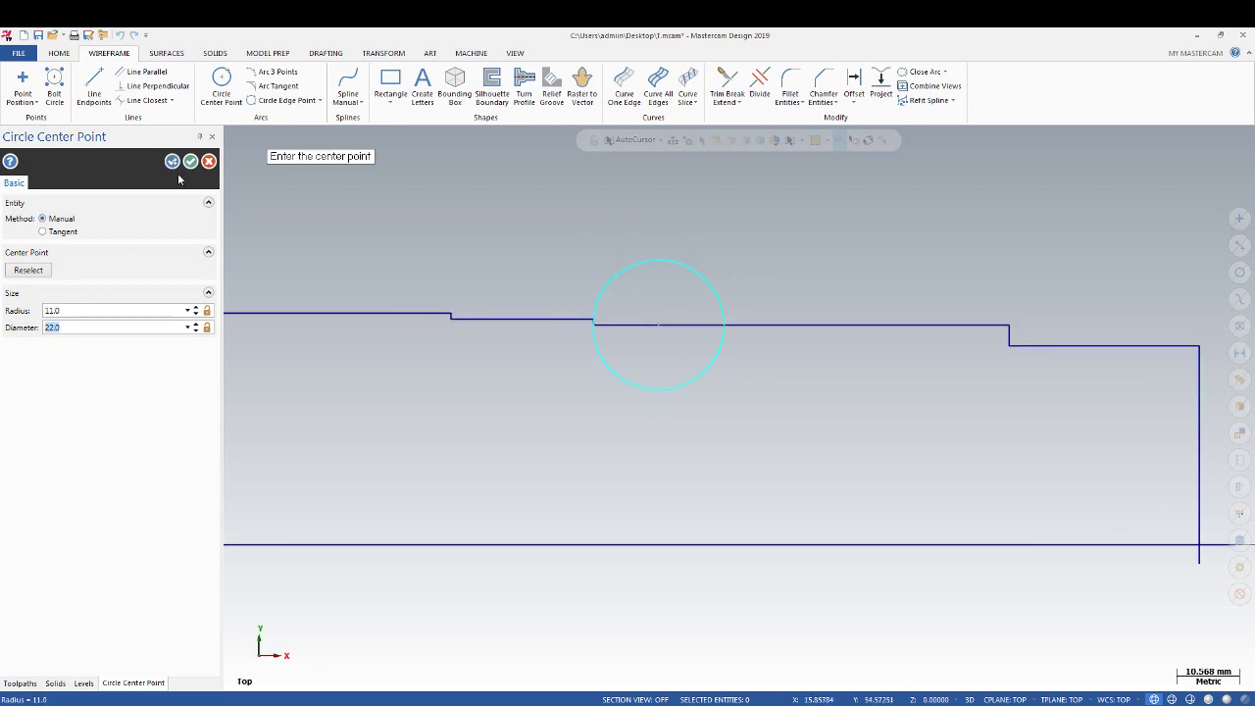
click(191, 160)
Trim away the circle's upper half and the stubs past the bottom-right corner
scroll(623, 285, up, 2)
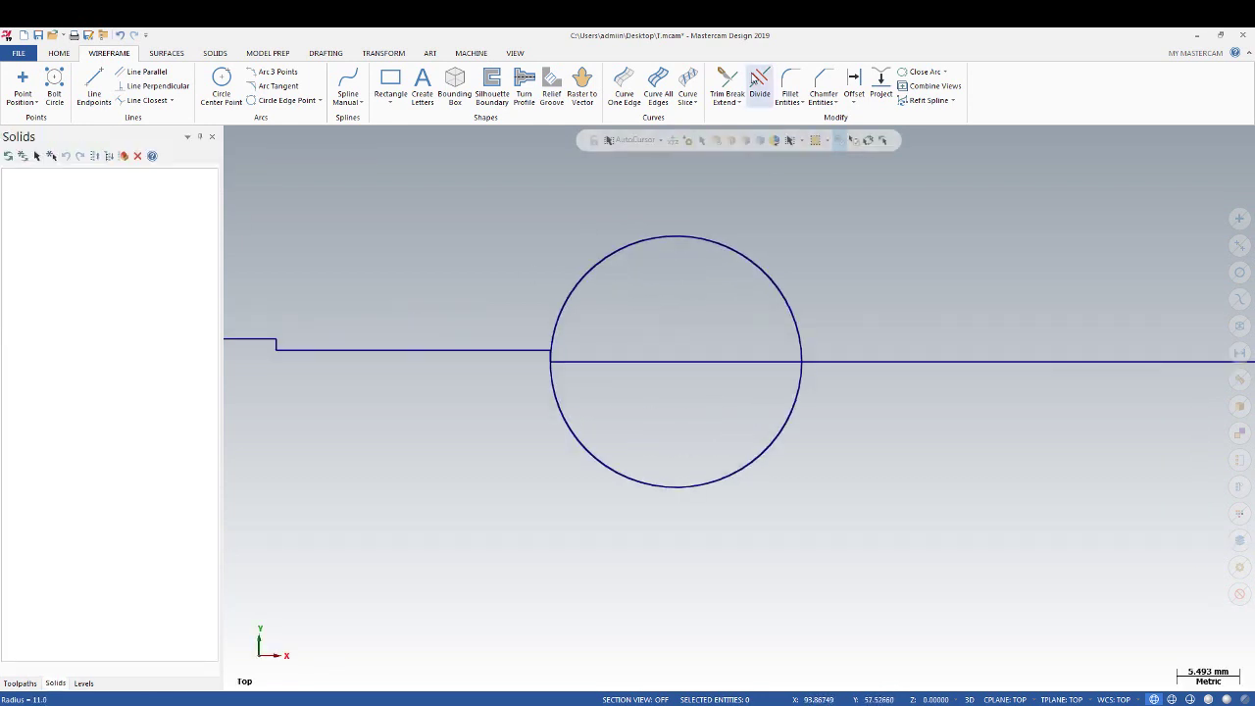
click(760, 83)
click(755, 252)
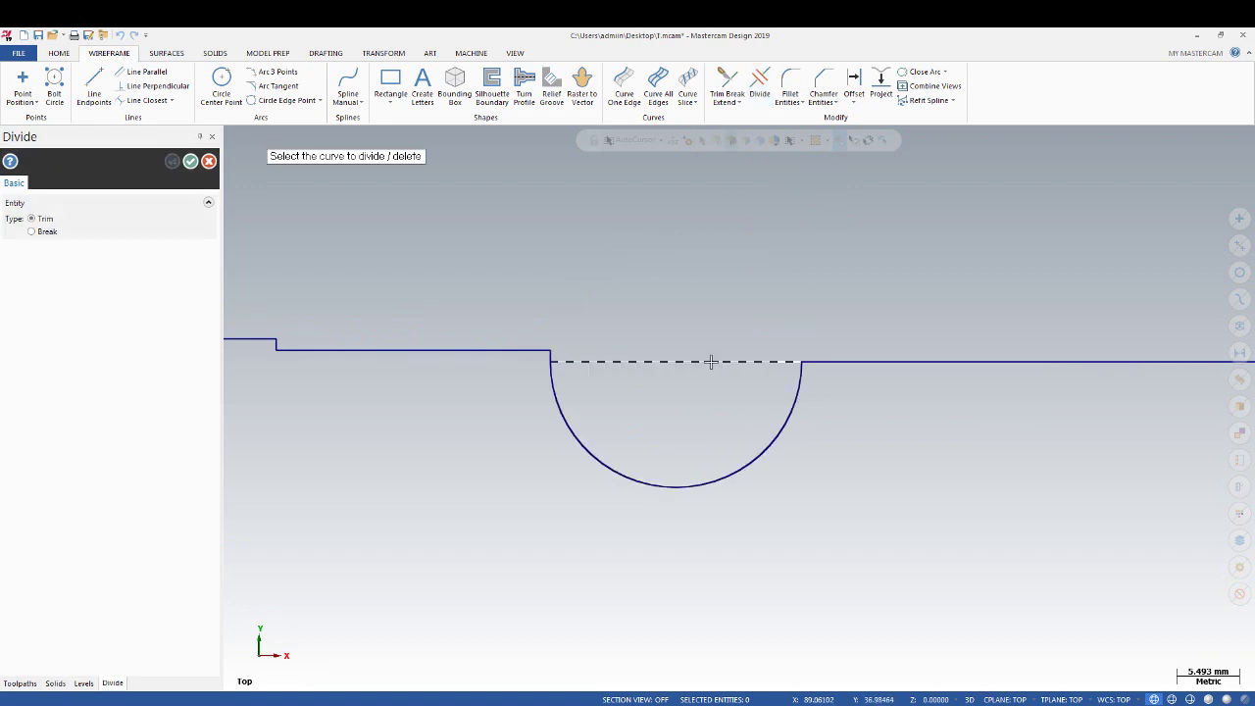
scroll(711, 362, up, 1)
scroll(706, 362, down, 2)
scroll(704, 363, down, 4)
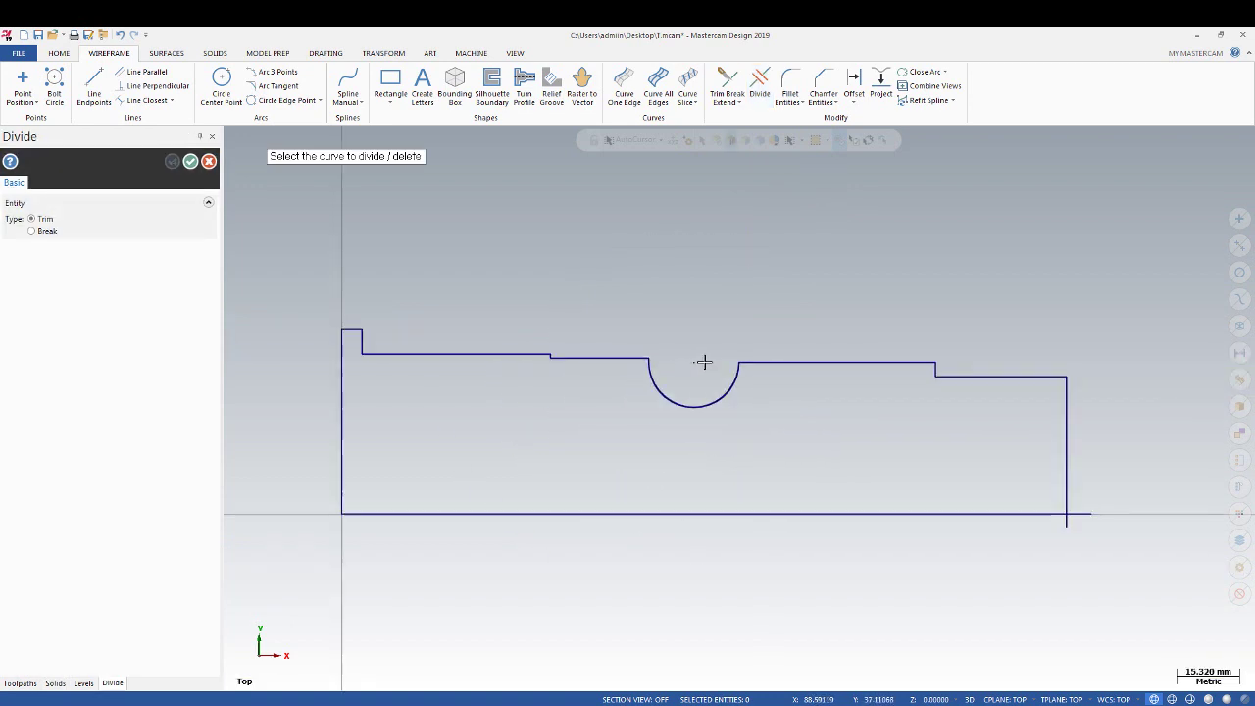
click(1078, 516)
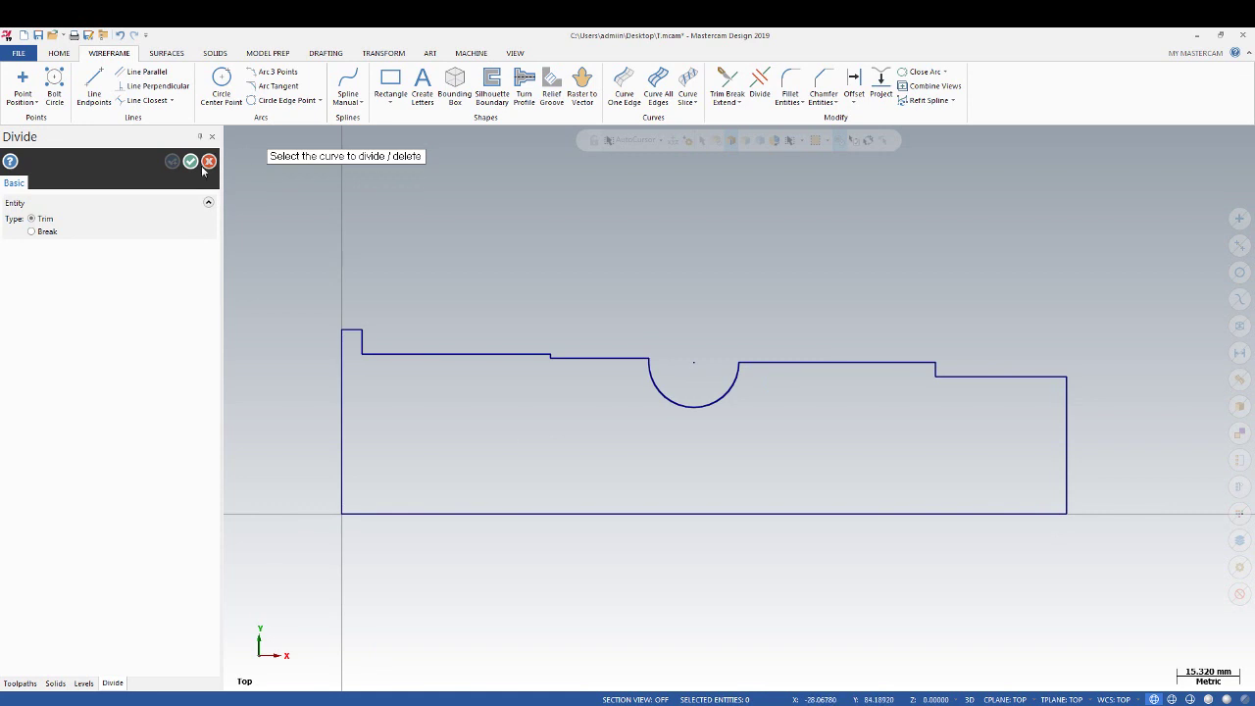
click(207, 161)
mouse_move(442, 364)
middle_down()
mouse_move(643, 346)
mouse_move(621, 283)
mouse_move(687, 275)
mouse_move(564, 167)
middle_up()
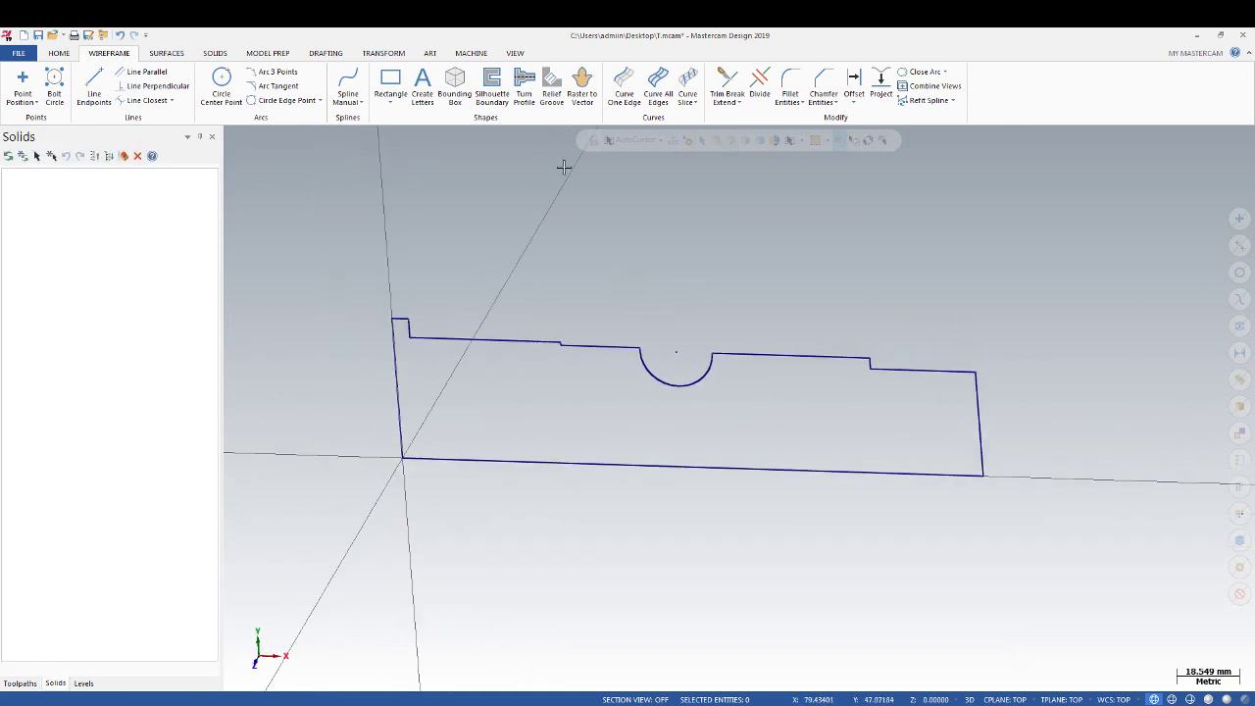
Revolve the closed profile from 0 to 360° about the bottom base line
click(215, 53)
click(161, 72)
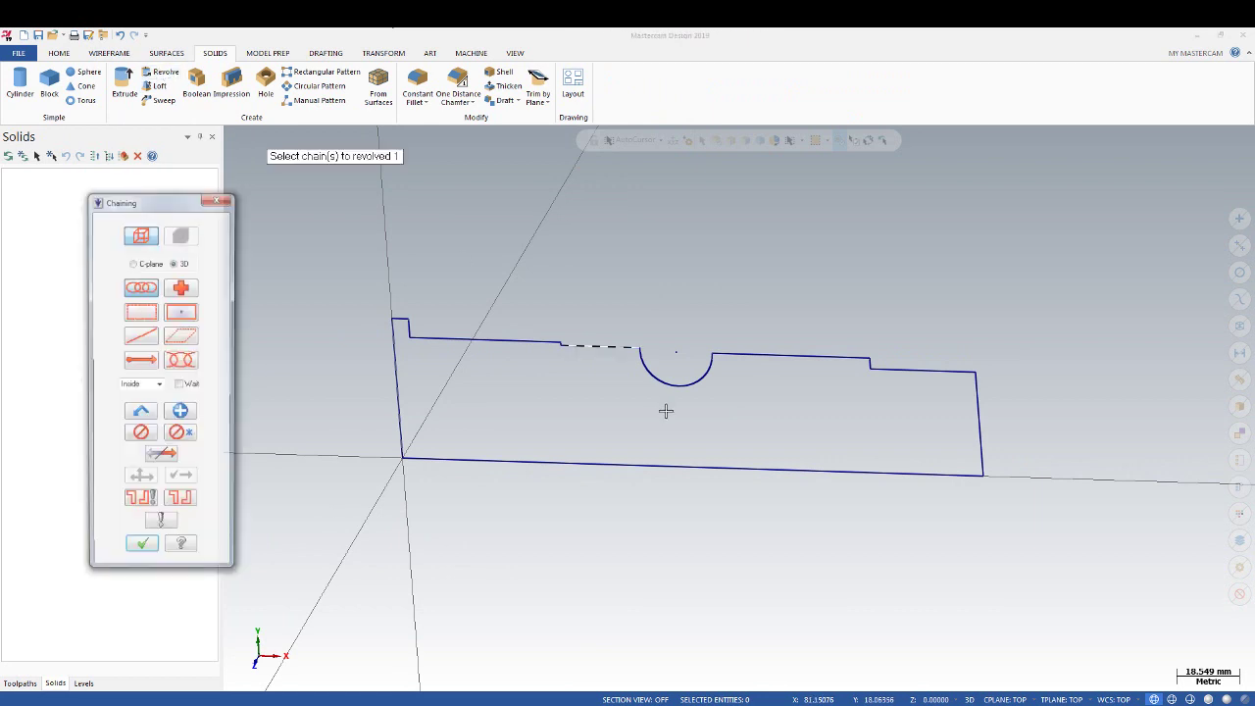
click(399, 415)
click(138, 553)
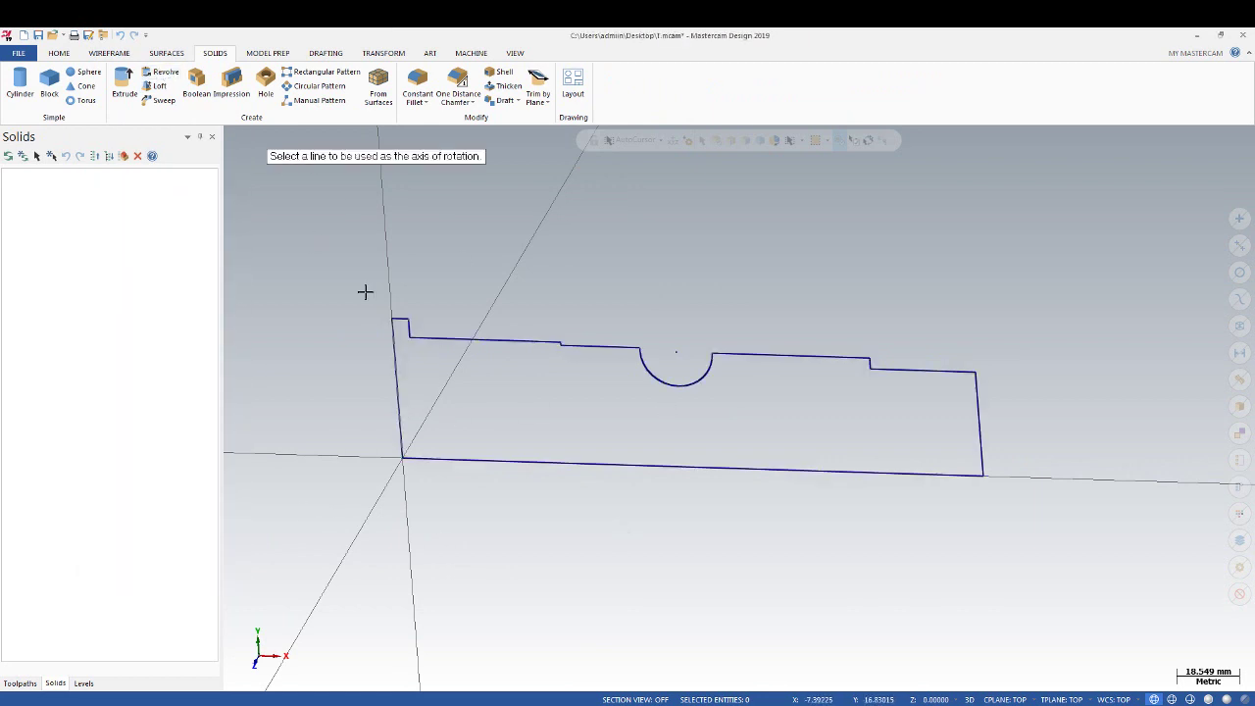
click(517, 457)
scroll(736, 284, up, 1)
scroll(748, 272, down, 2)
middle_drag(1001, 302, 277, 143)
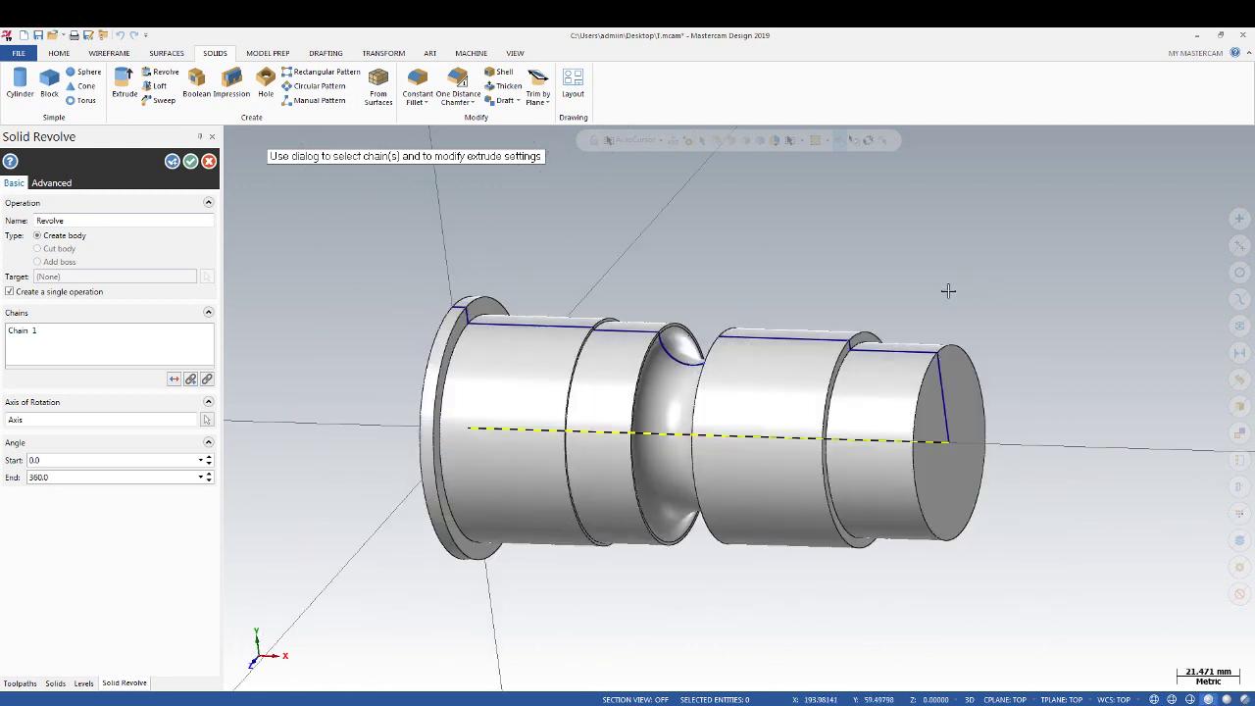
Accept the revolve to create the solid shaft and orbit it side-on
click(191, 161)
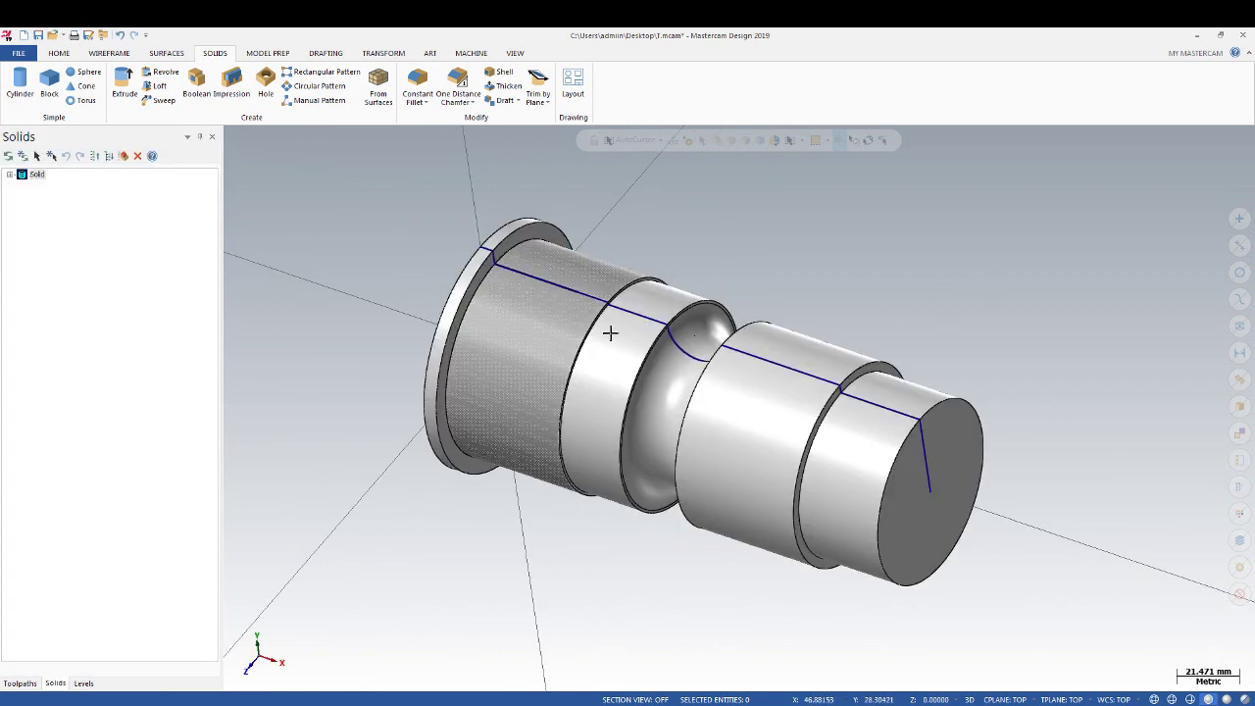
mouse_move(608, 331)
middle_down()
mouse_move(639, 307)
mouse_move(709, 300)
middle_up()
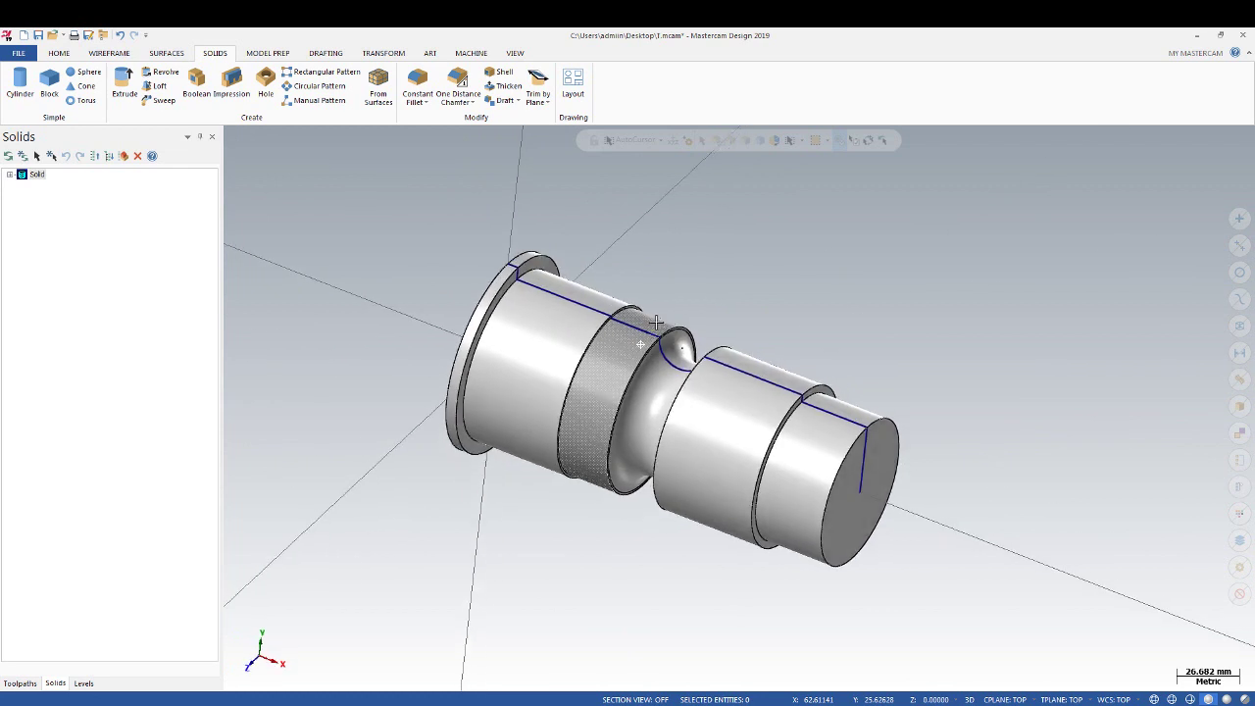
scroll(723, 285, up, 1)
scroll(765, 270, up, 1)
scroll(788, 258, down, 3)
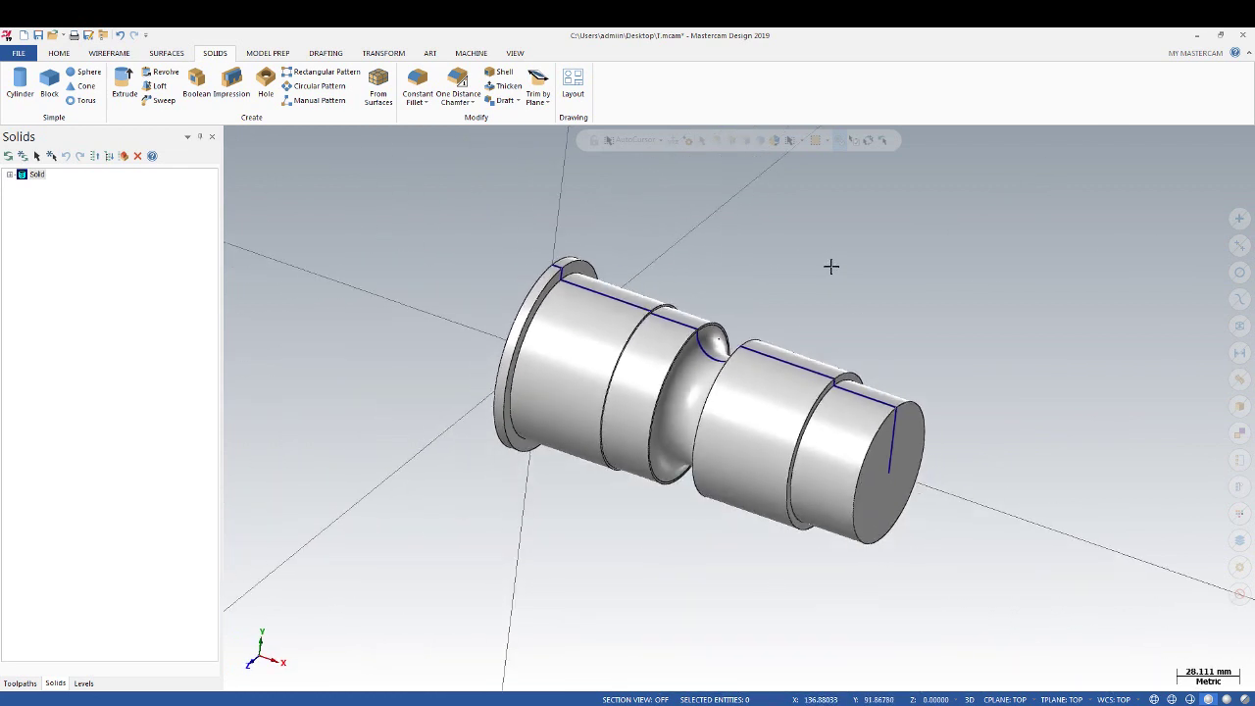
scroll(759, 278, up, 1)
scroll(760, 277, up, 1)
mouse_move(728, 313)
middle_down()
mouse_move(821, 392)
mouse_move(622, 291)
mouse_move(699, 260)
mouse_move(617, 247)
middle_up()
scroll(465, 457, up, 1)
scroll(463, 463, up, 1)
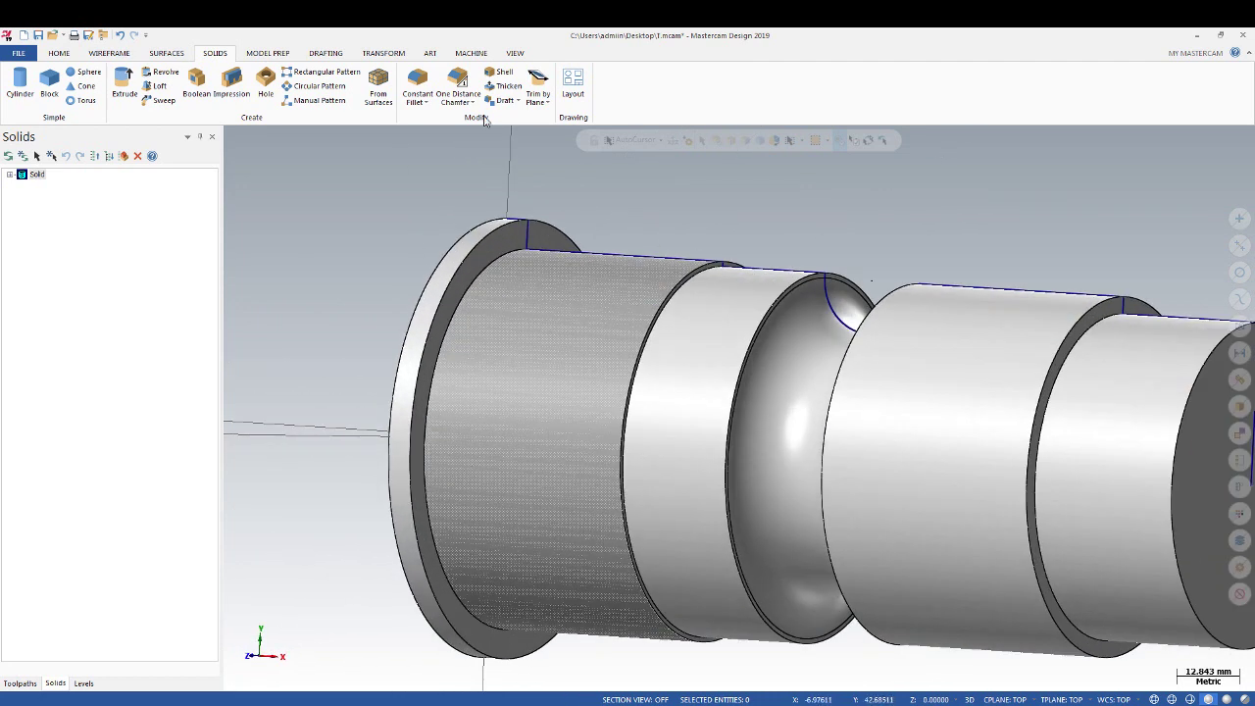
View the shaft end-on from the Right, then switch to the Left view
click(516, 54)
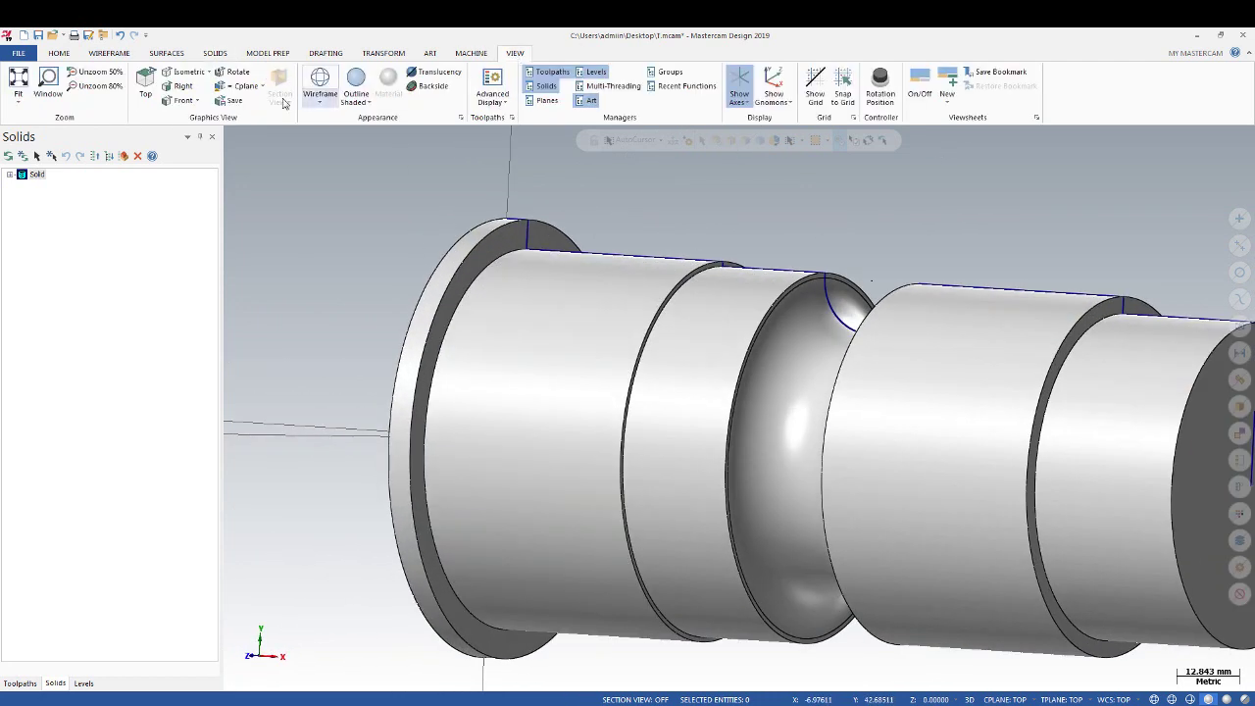
click(182, 87)
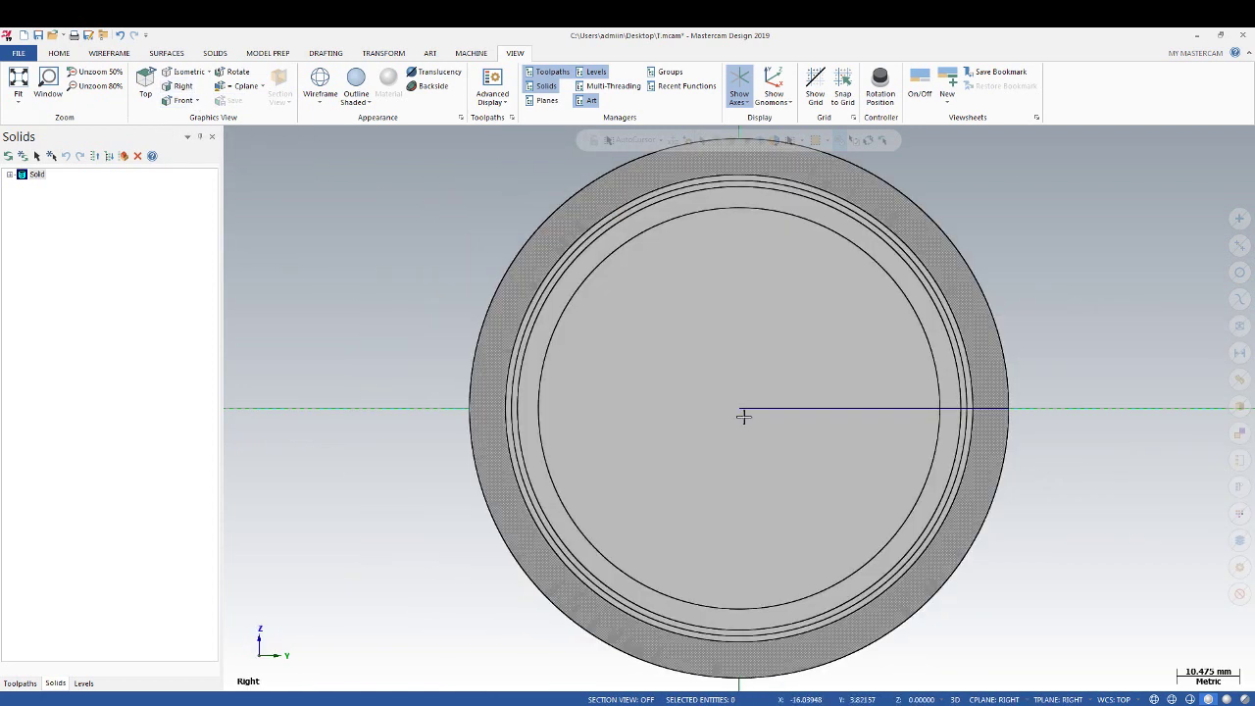
middle_drag(717, 374, 309, 168)
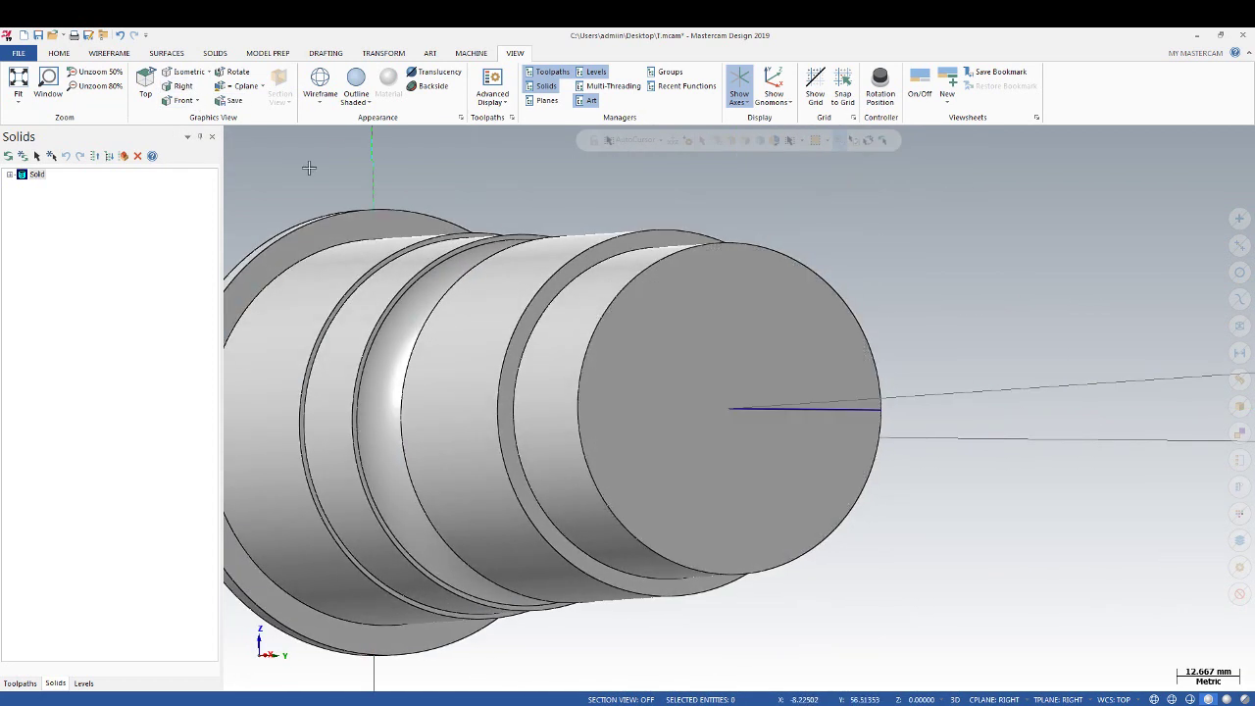
click(197, 101)
click(183, 156)
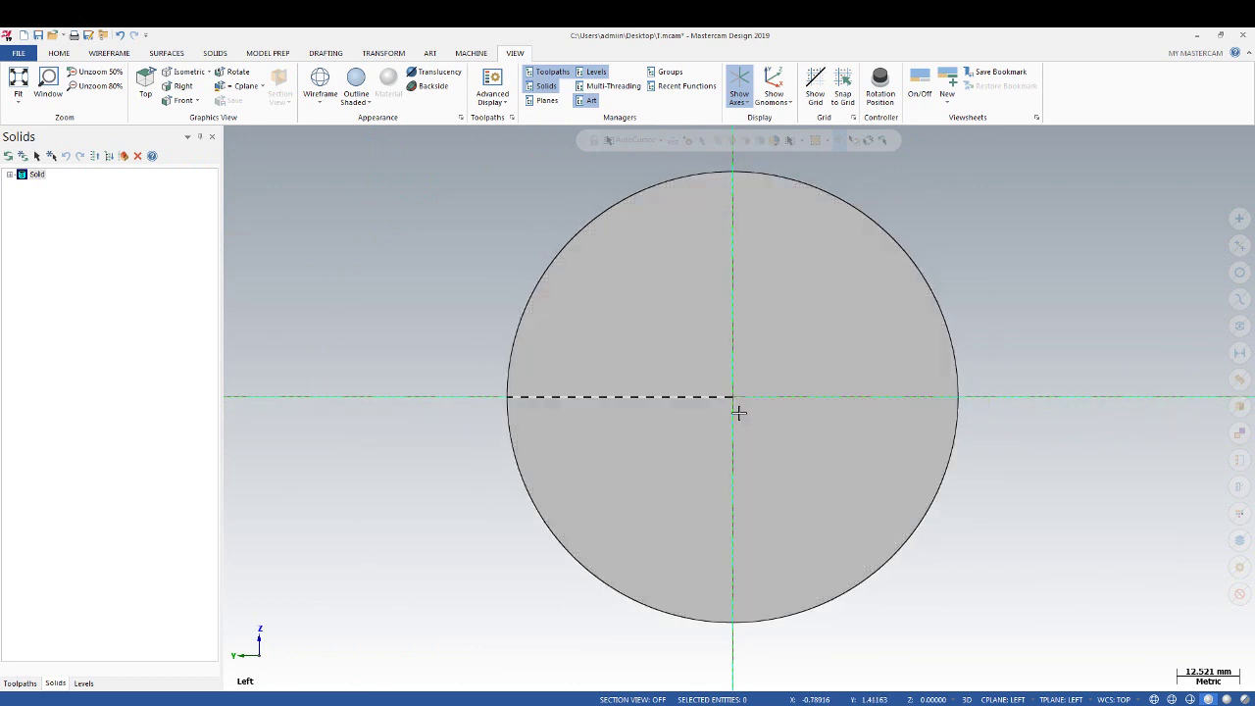
scroll(738, 413, down, 2)
click(109, 53)
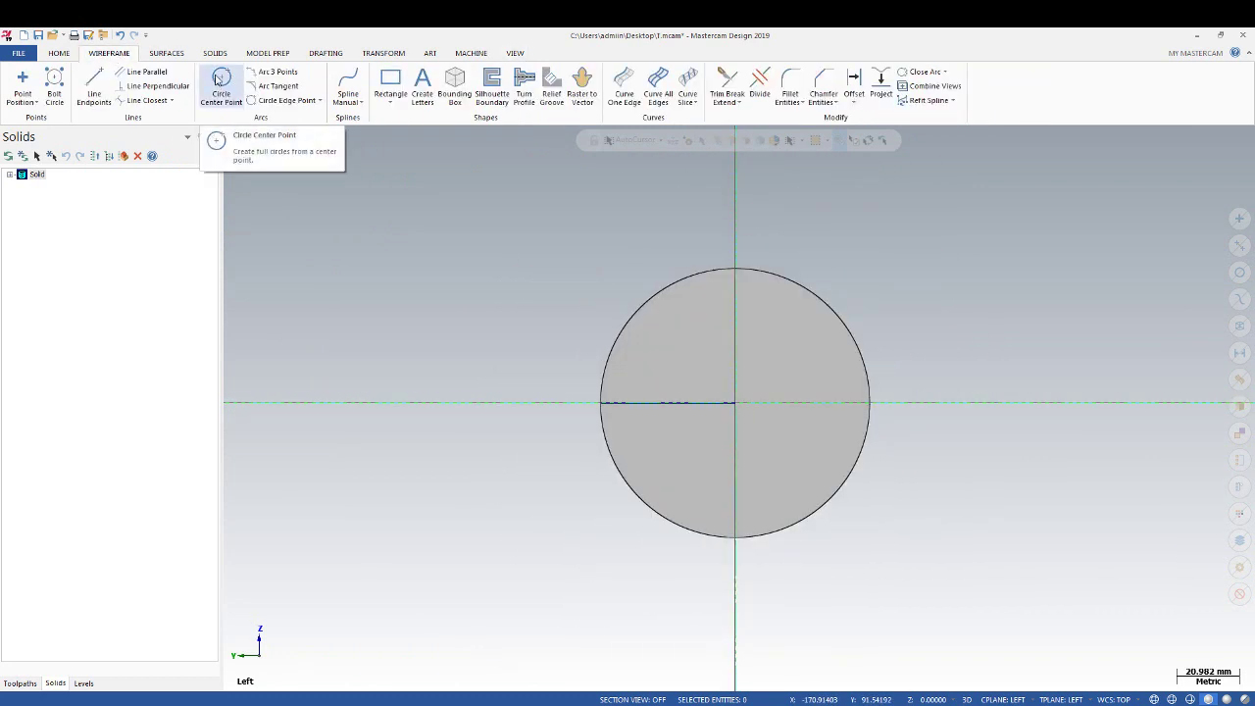
Place a circle centre at the origin and return to the Left end view
click(221, 86)
click(740, 409)
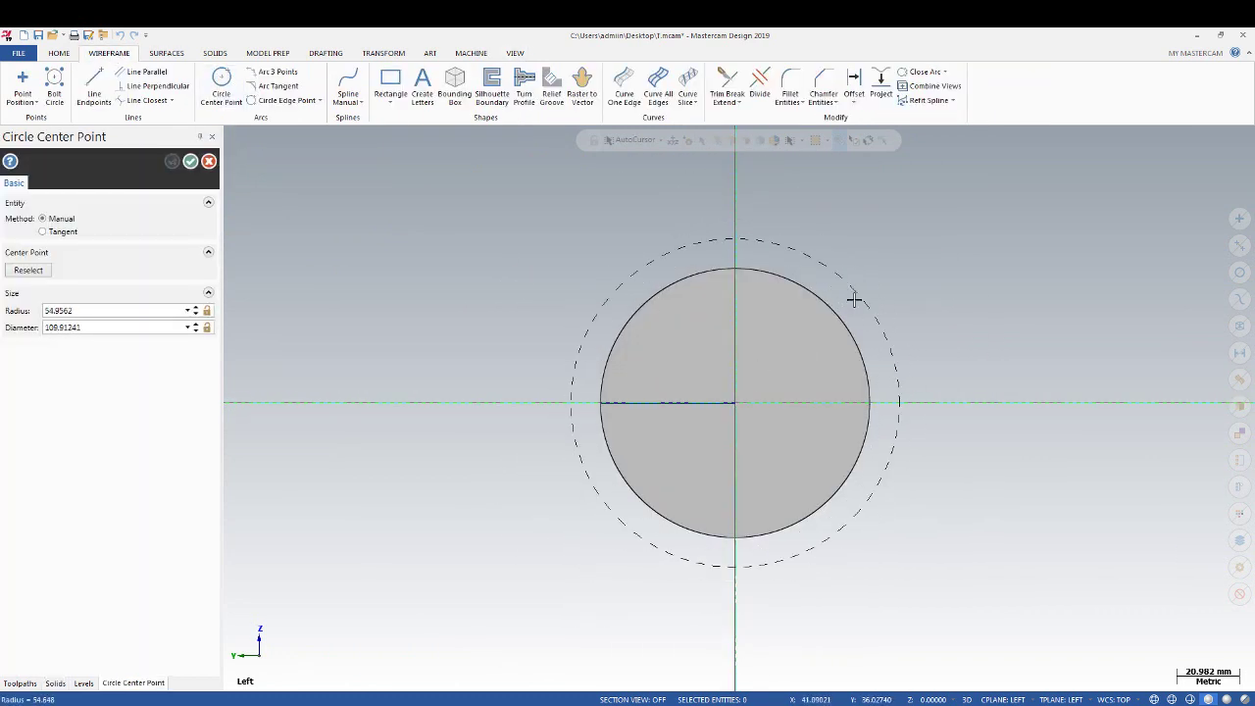
click(854, 300)
middle_drag(981, 289, 878, 304)
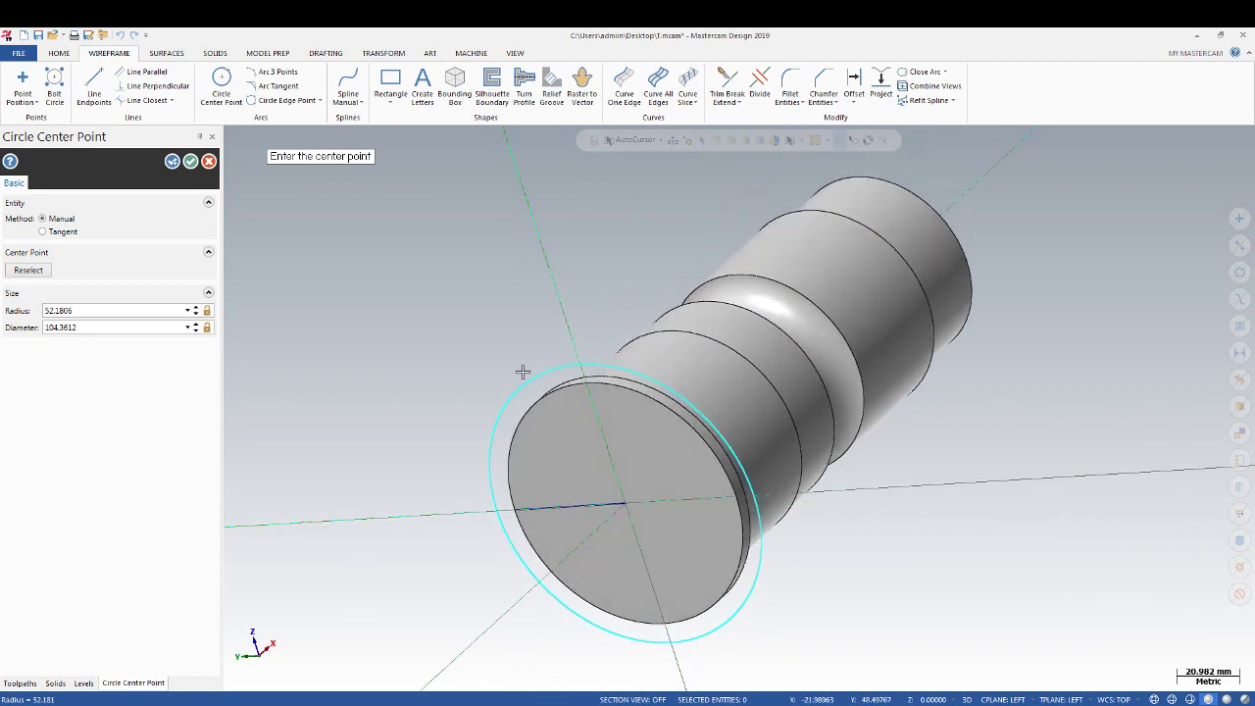
middle_drag(523, 372, 435, 128)
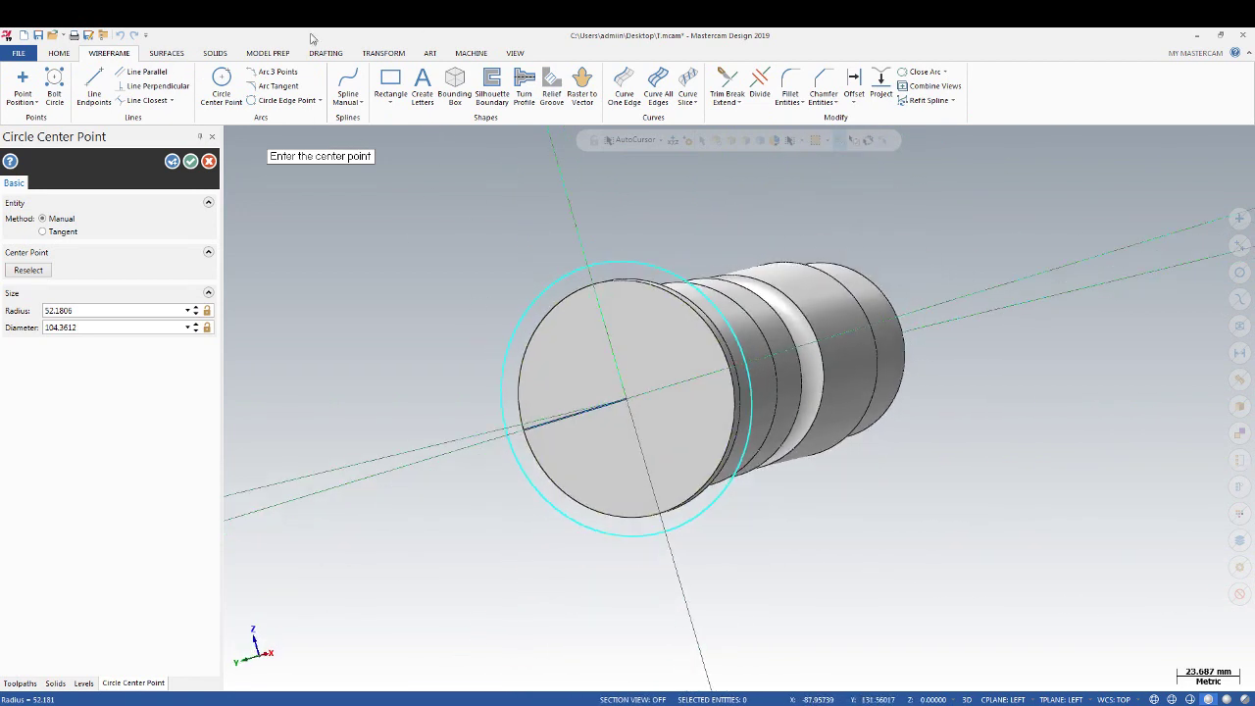
click(441, 310)
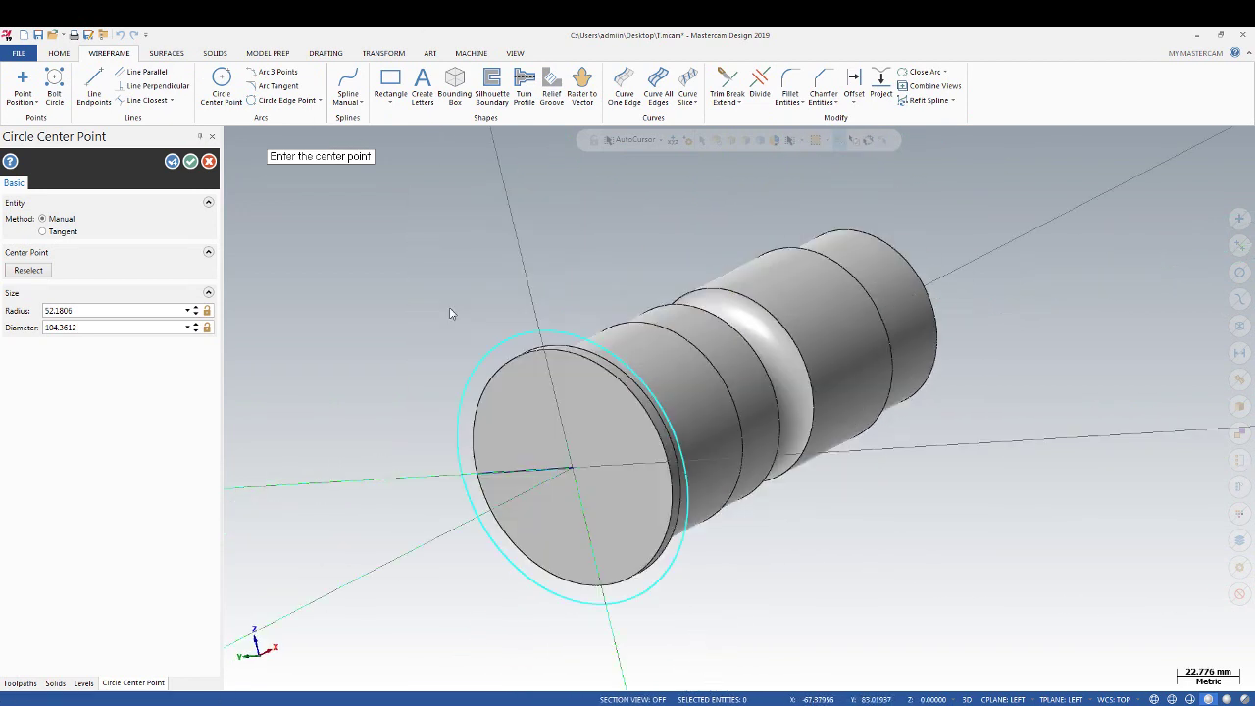
click(514, 54)
click(198, 100)
click(175, 161)
Create concentric circles of diameter 100 and 160 around the shaft end
click(93, 311)
click(69, 327)
text(100)
click(173, 162)
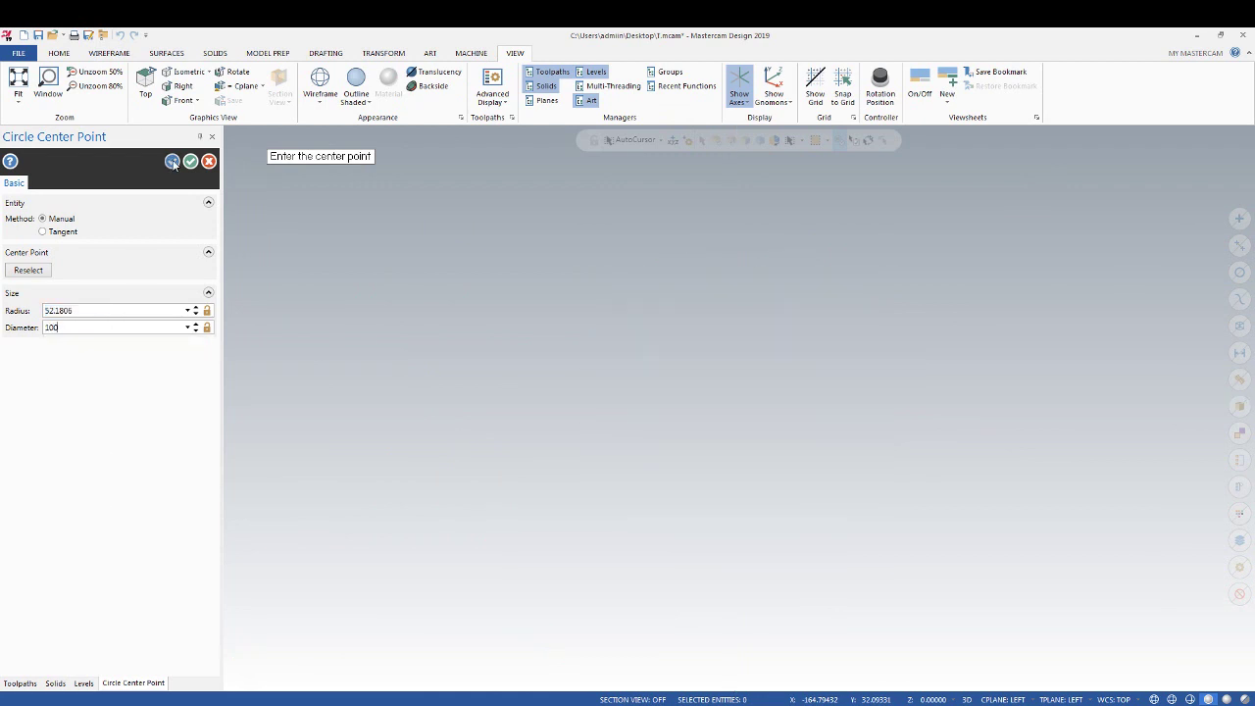
click(77, 327)
text(160)
key(Return)
key(Return)
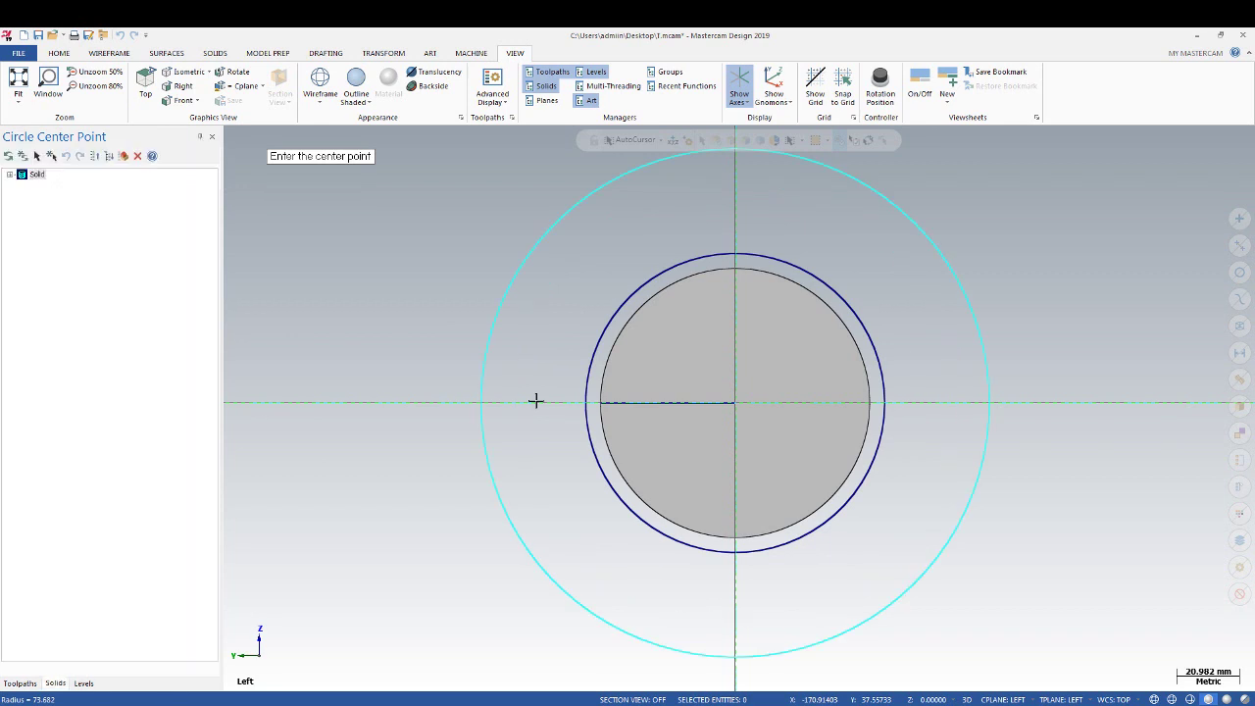
Hide the axis lines in the graphics view
scroll(735, 450, down, 1)
click(745, 93)
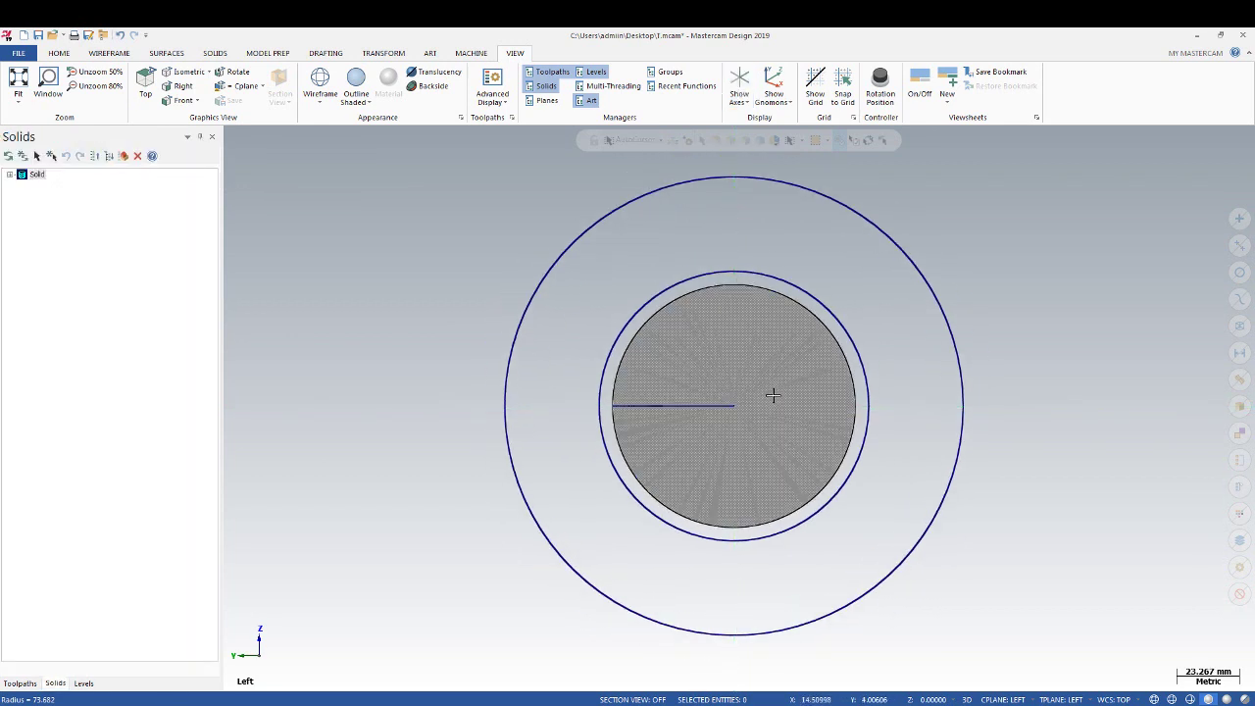
scroll(763, 460, down, 1)
scroll(763, 460, up, 1)
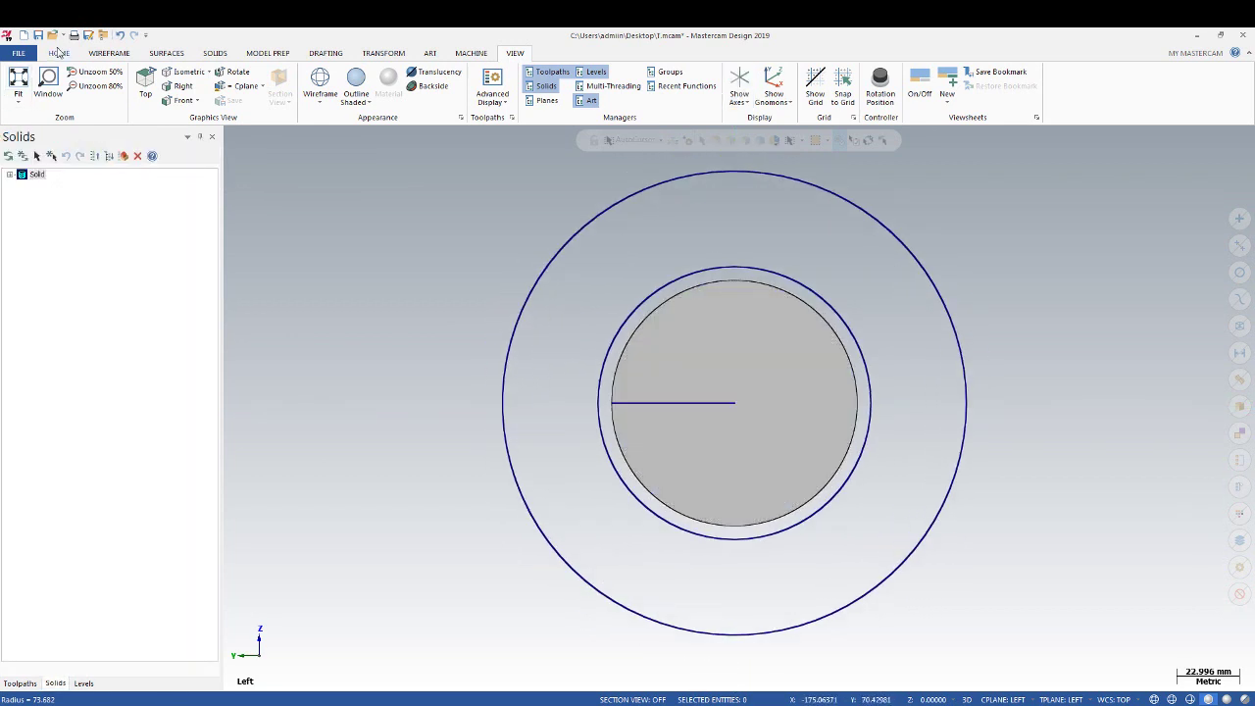
click(122, 54)
click(59, 53)
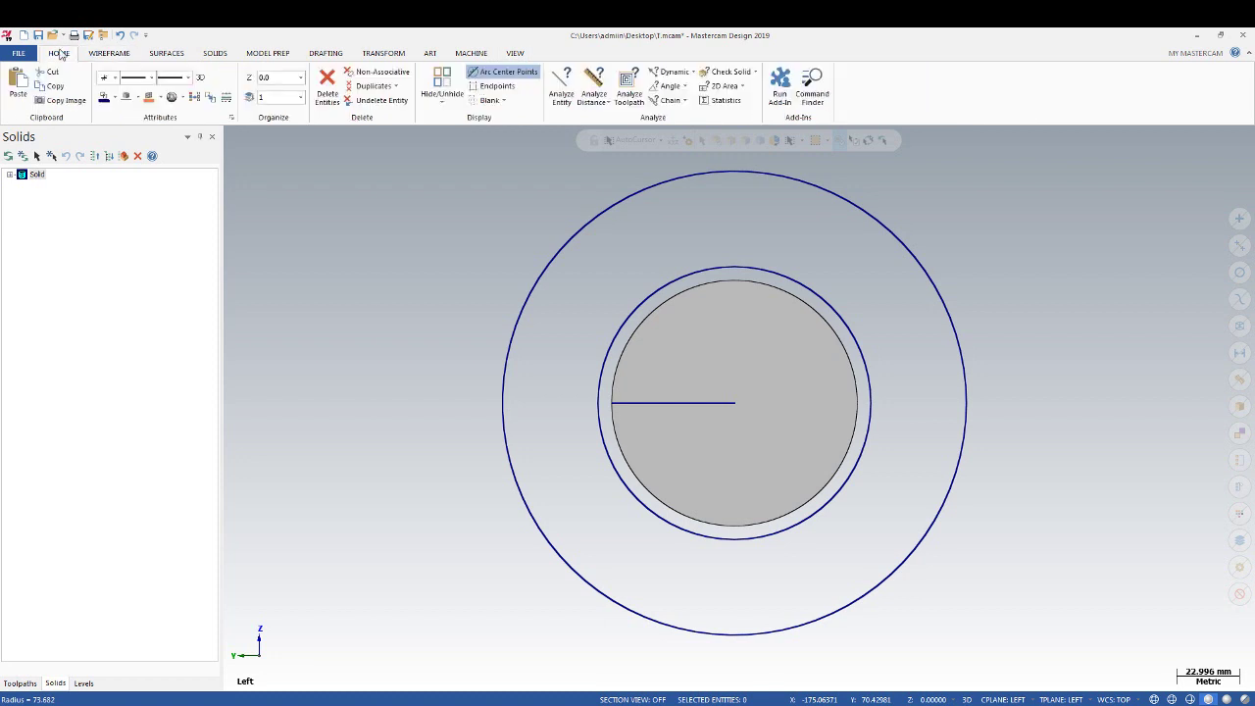
click(109, 54)
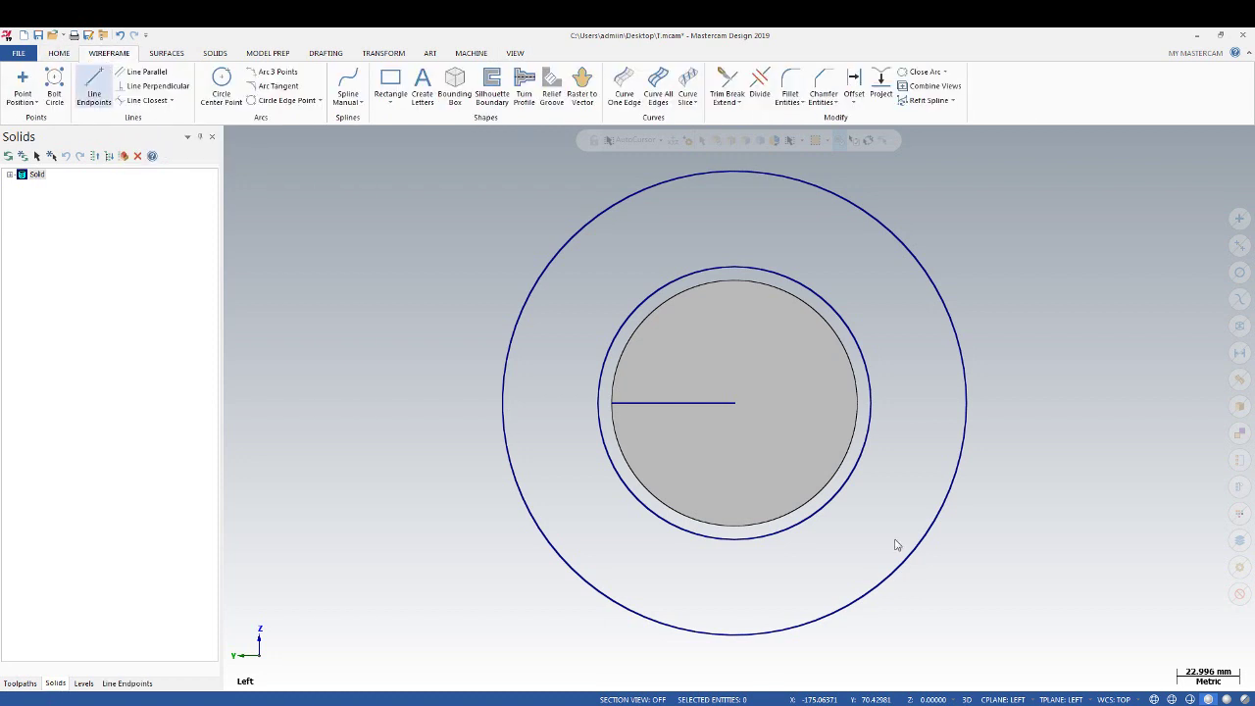
Draw a vertical line from the circle centre upward at 90°
click(734, 402)
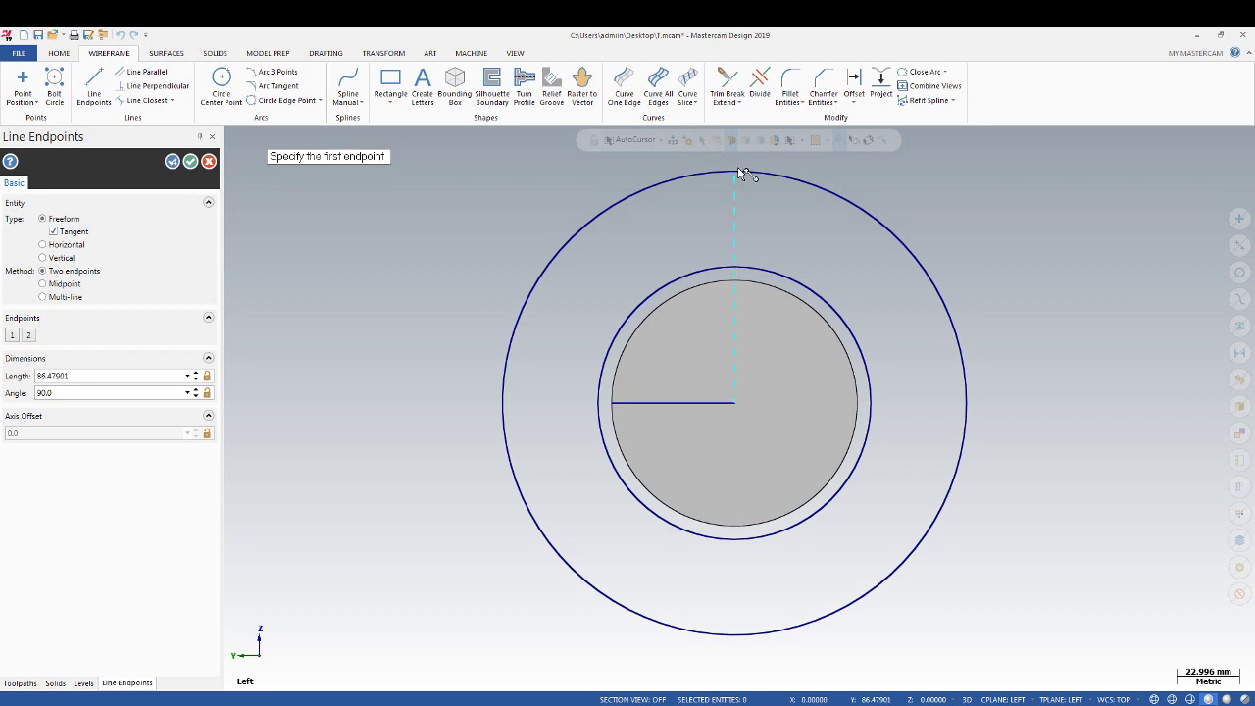
scroll(735, 177, up, 1)
scroll(729, 249, down, 1)
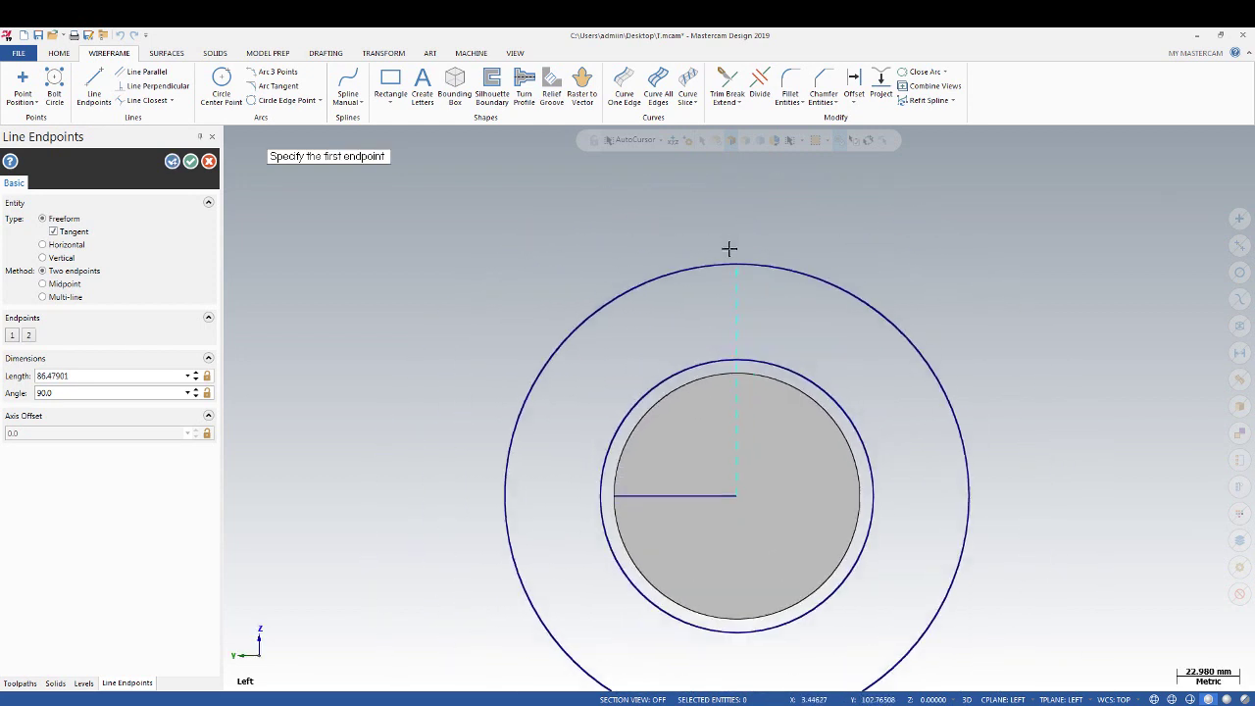
scroll(729, 249, up, 2)
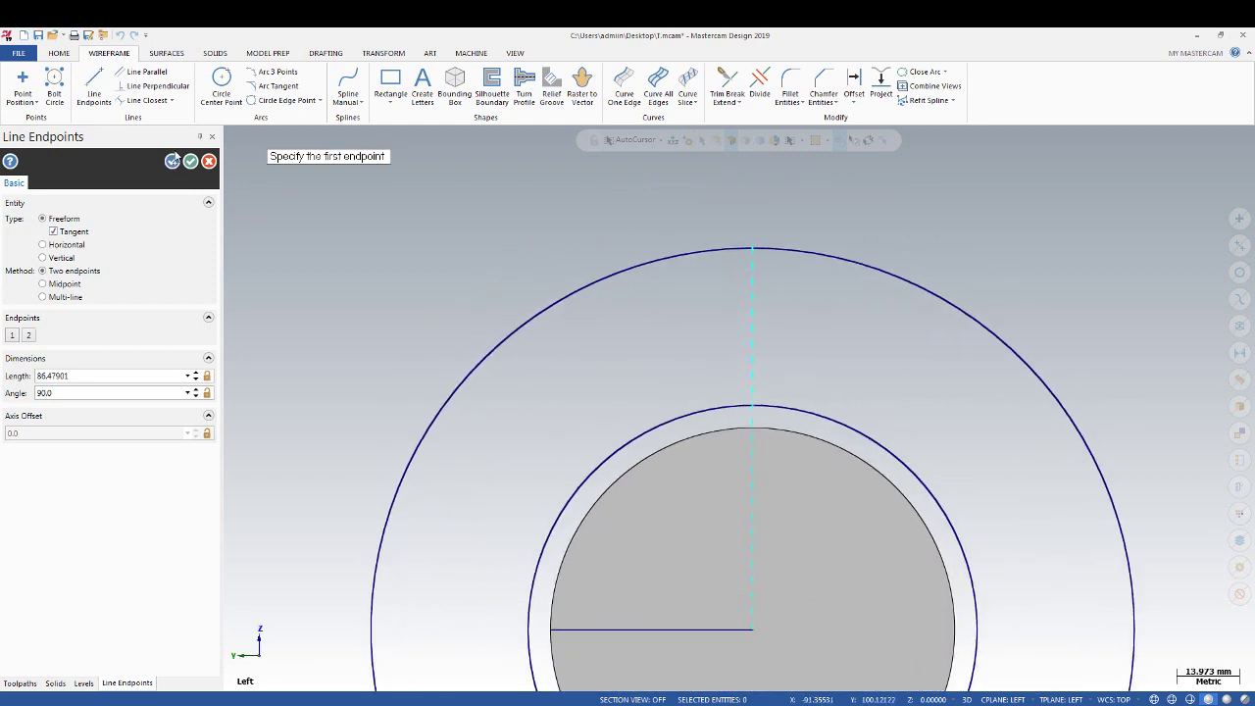
click(191, 162)
Add two lines parallel to it on the left, the last offset 15
click(146, 72)
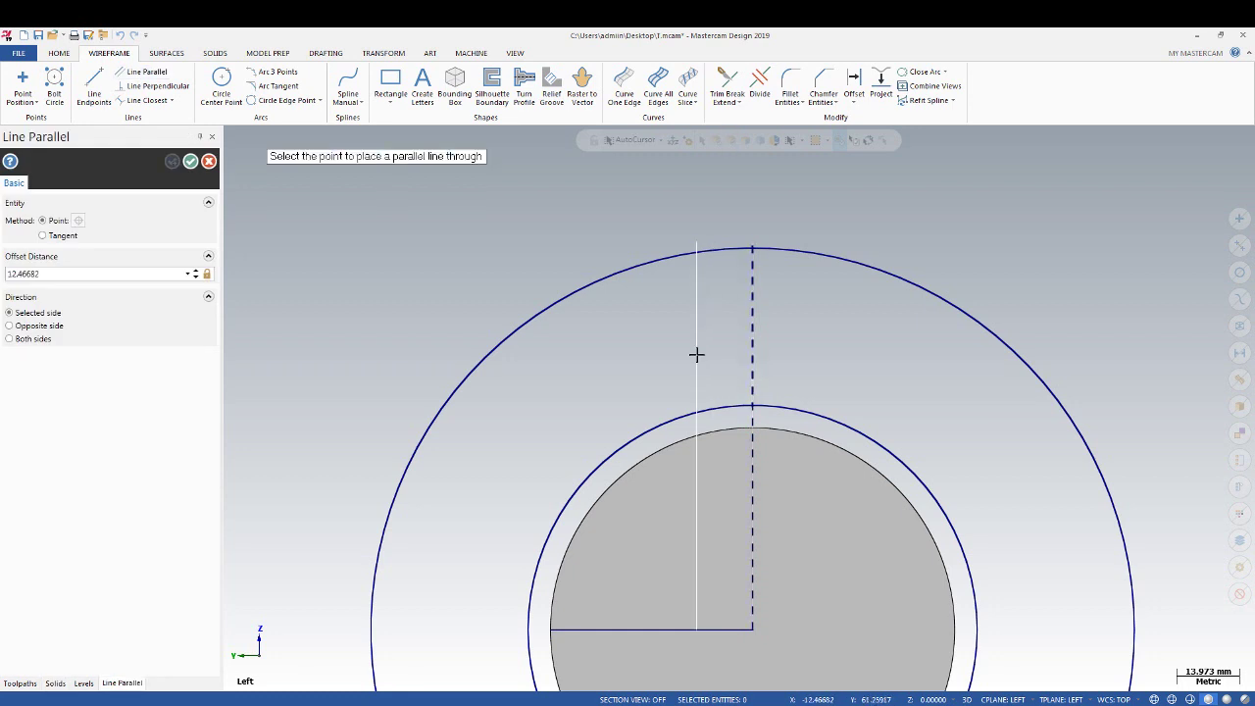
click(715, 369)
scroll(726, 369, down, 1)
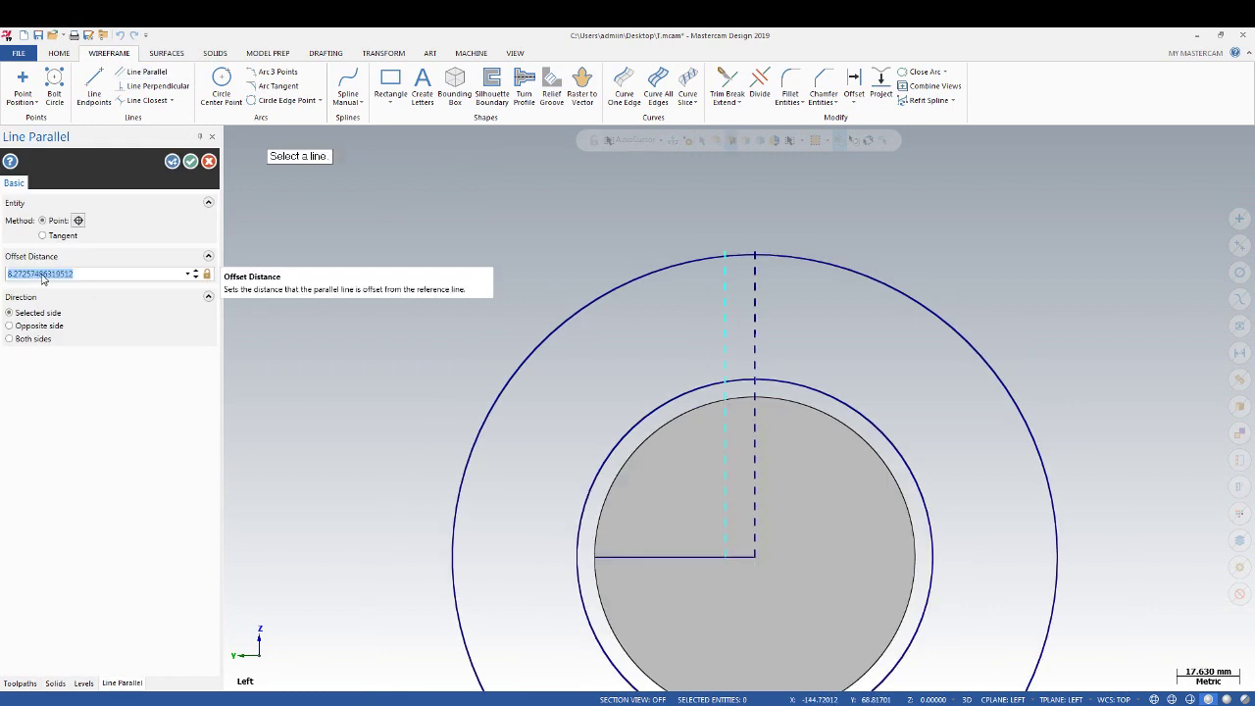
click(172, 162)
click(36, 274)
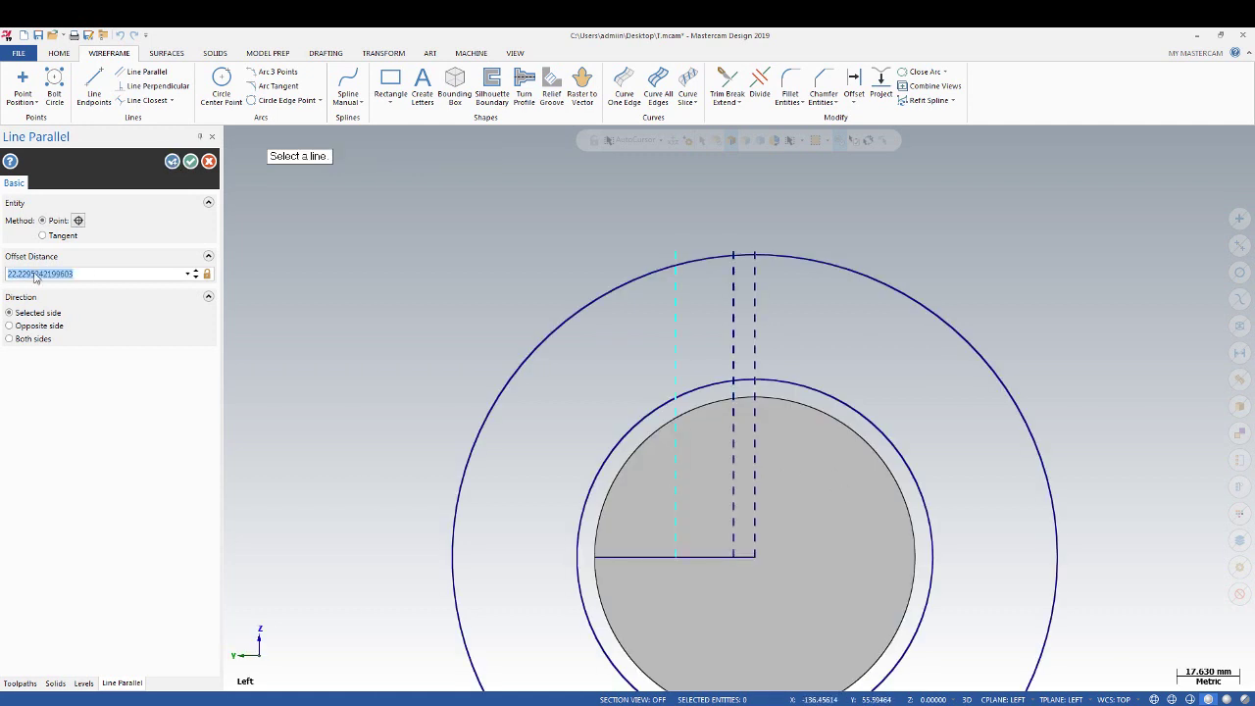
text(15)
click(191, 161)
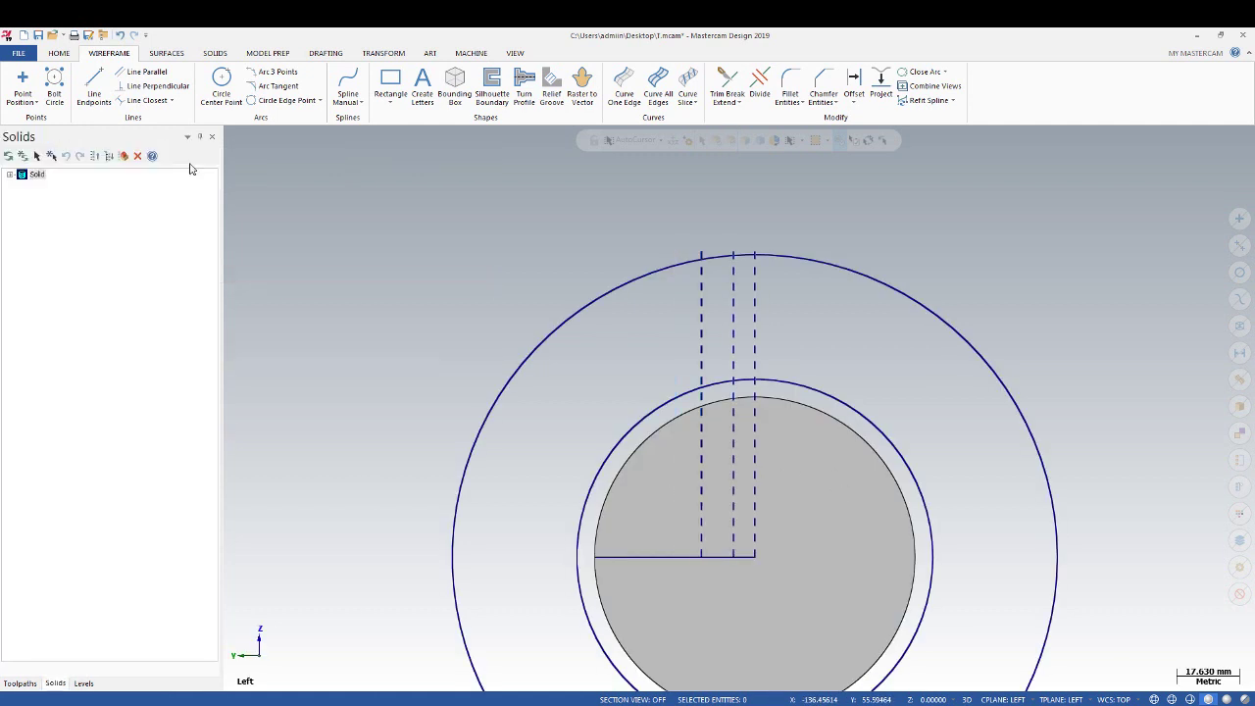
scroll(650, 416, up, 2)
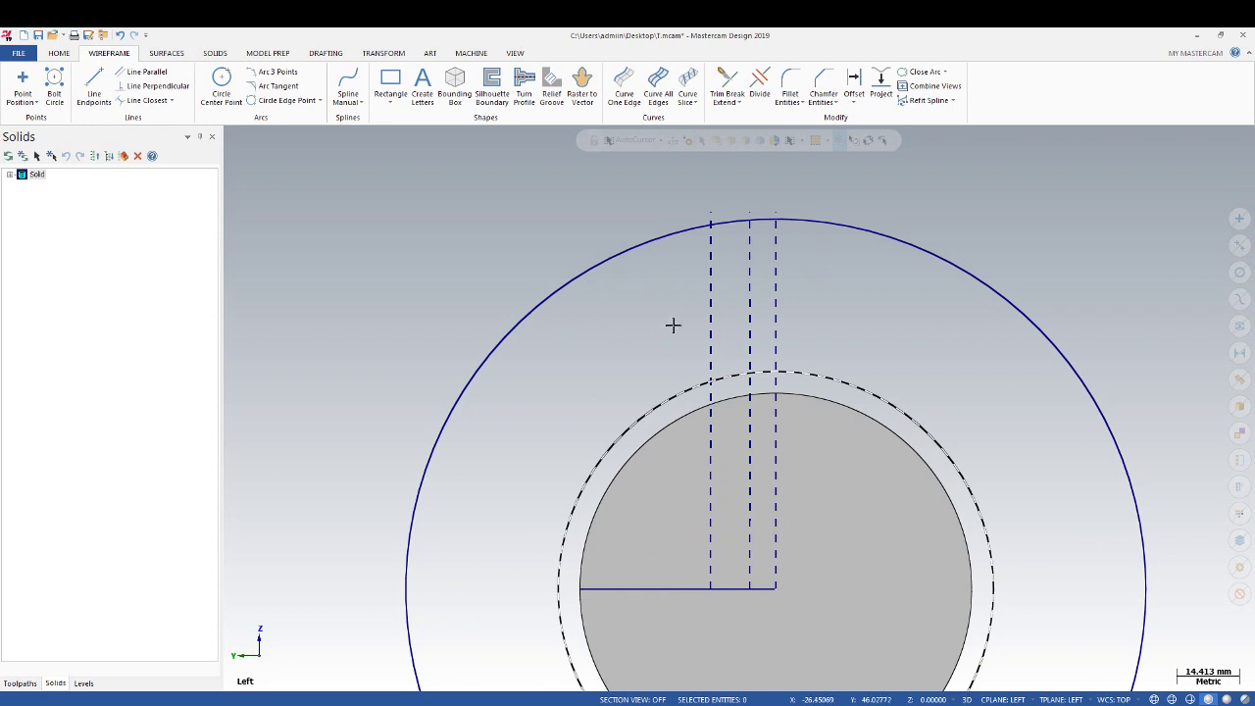
scroll(720, 234, up, 3)
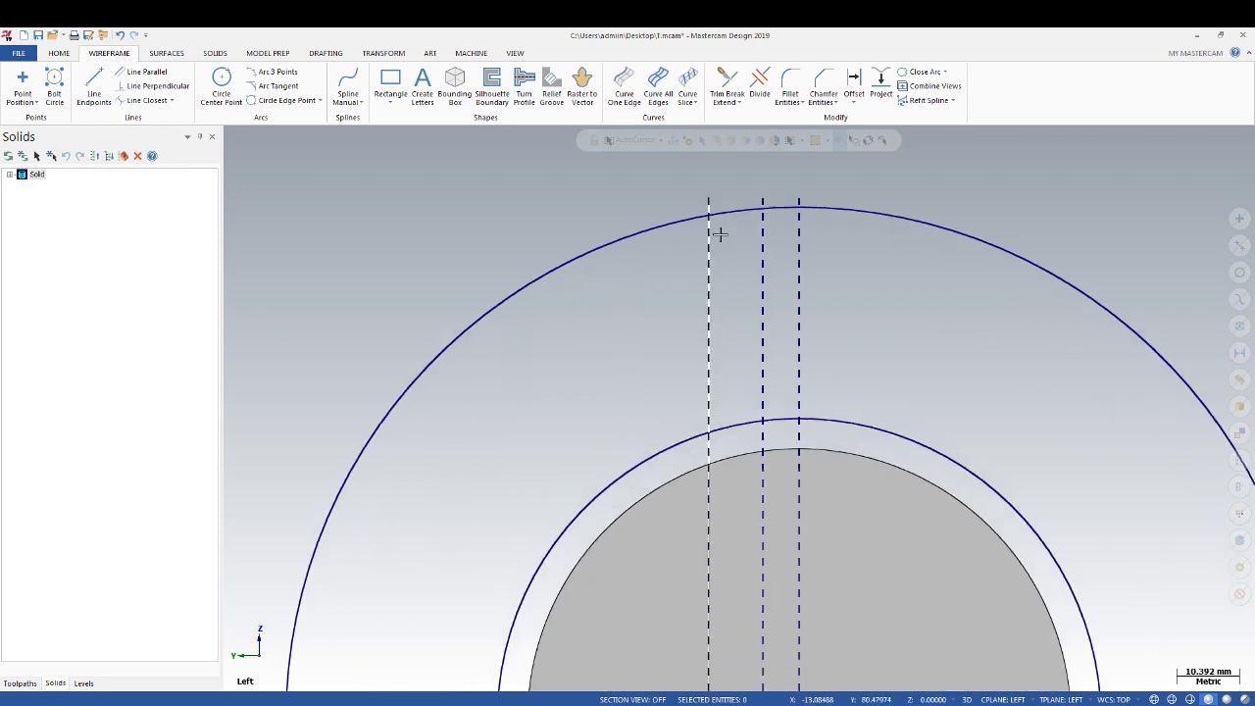
Draw a radius-65 endpoint arc from the outer circle to the root circle
click(319, 100)
click(285, 128)
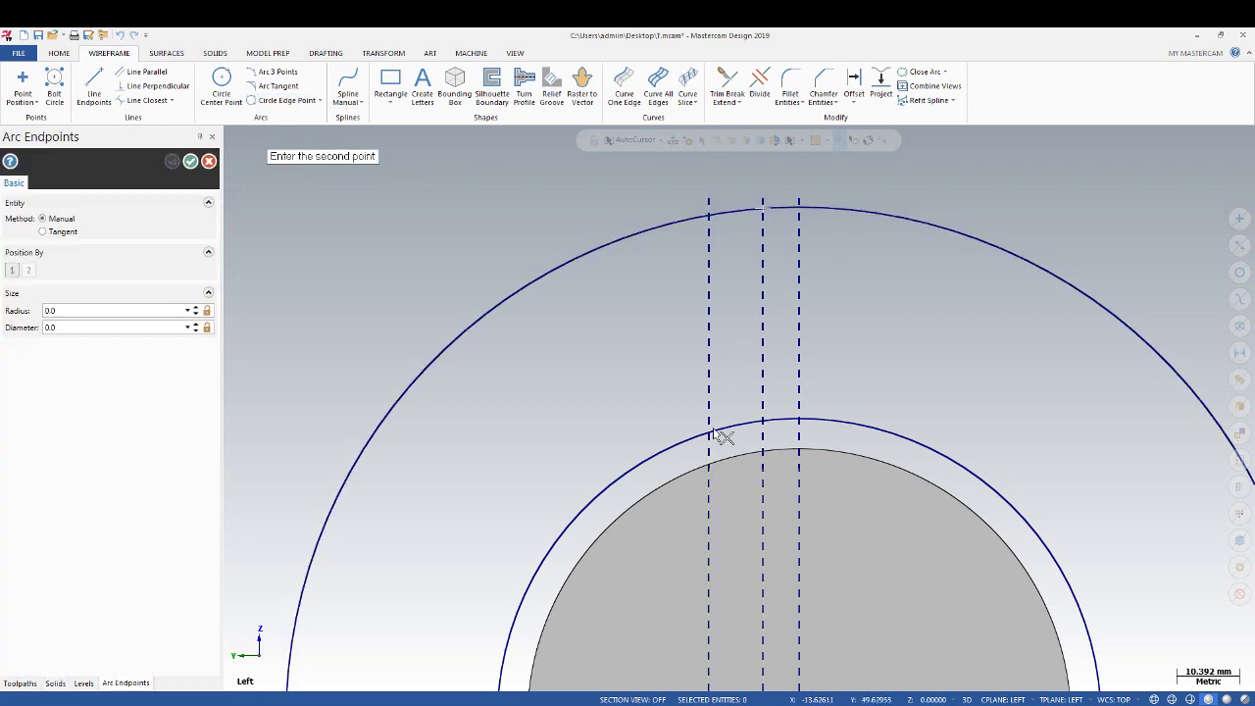
click(723, 310)
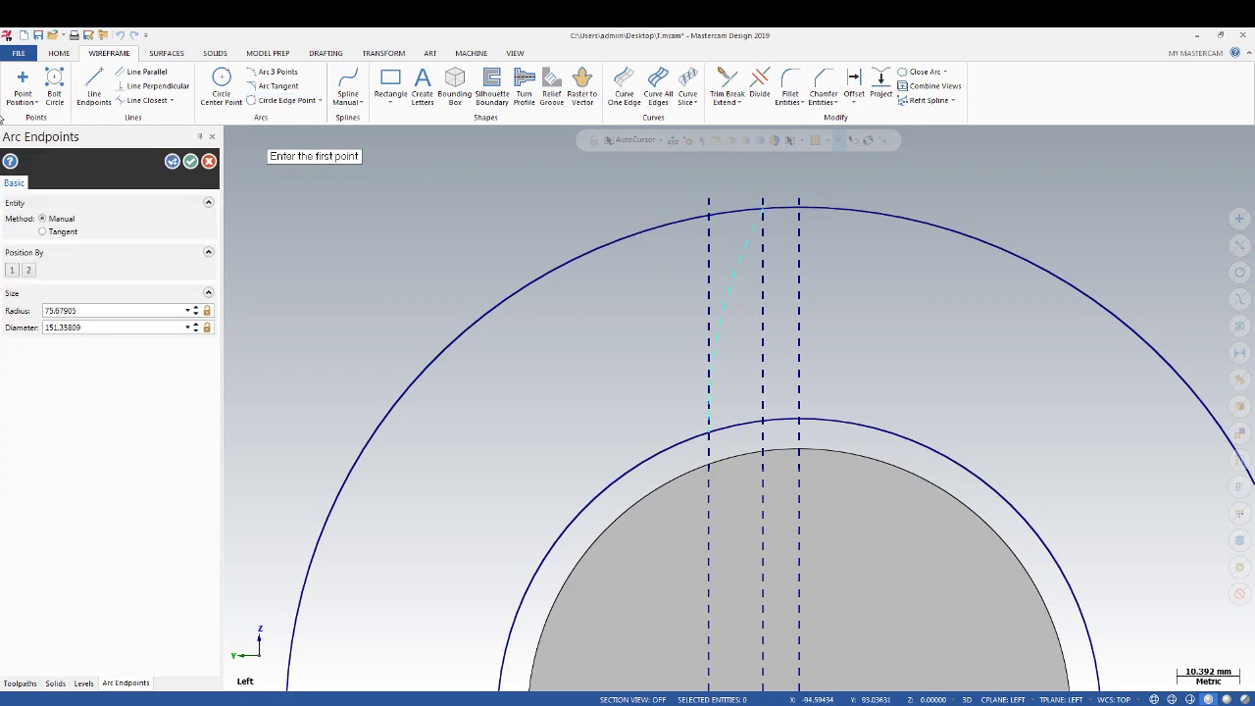
click(61, 54)
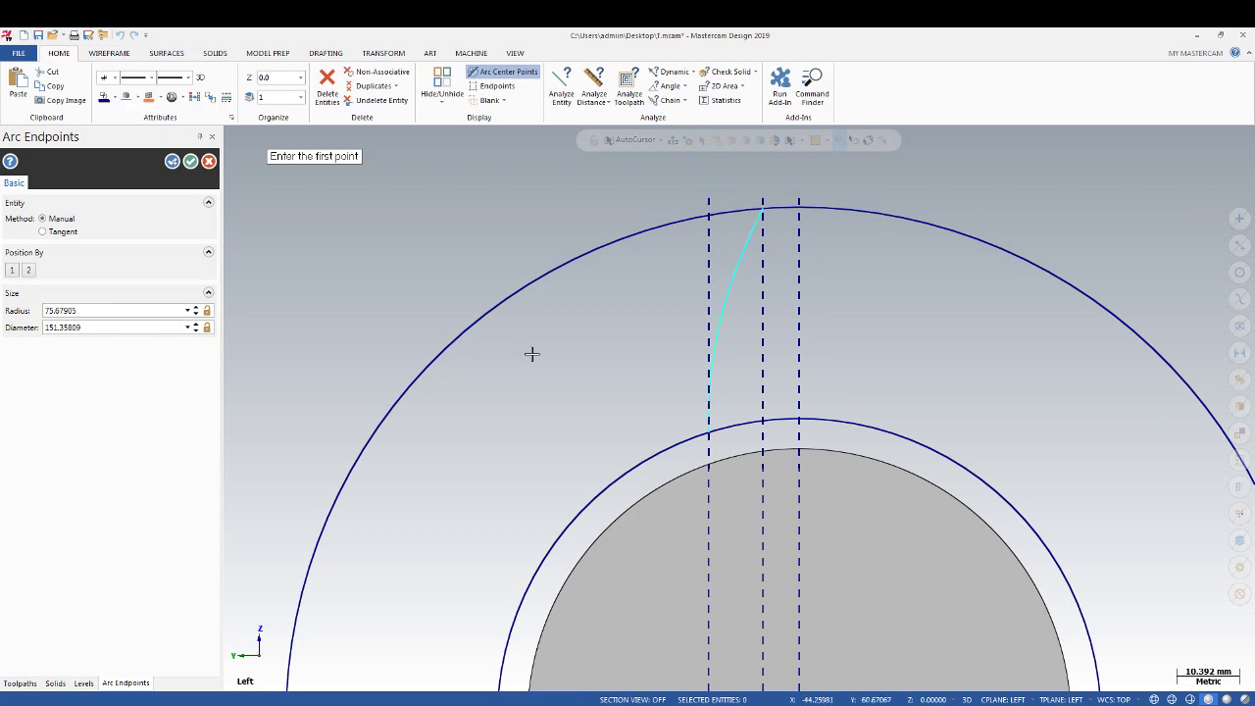
click(83, 310)
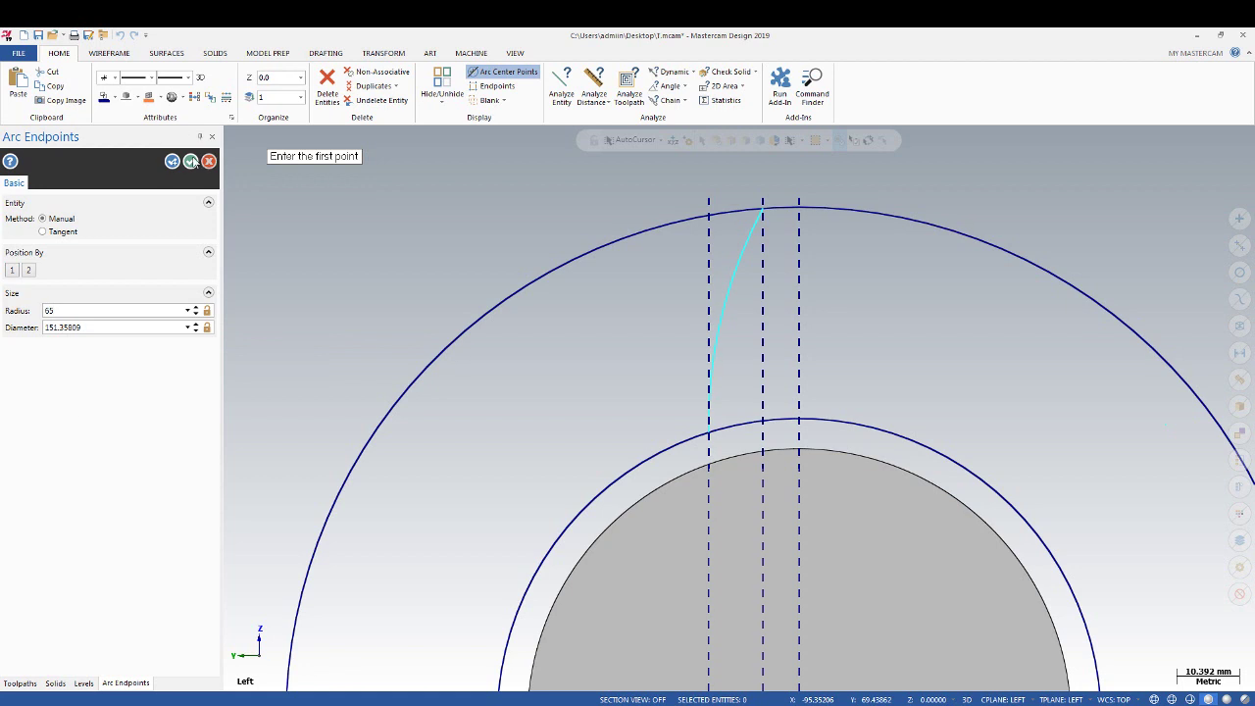
click(191, 161)
scroll(805, 298, up, 1)
scroll(804, 298, up, 1)
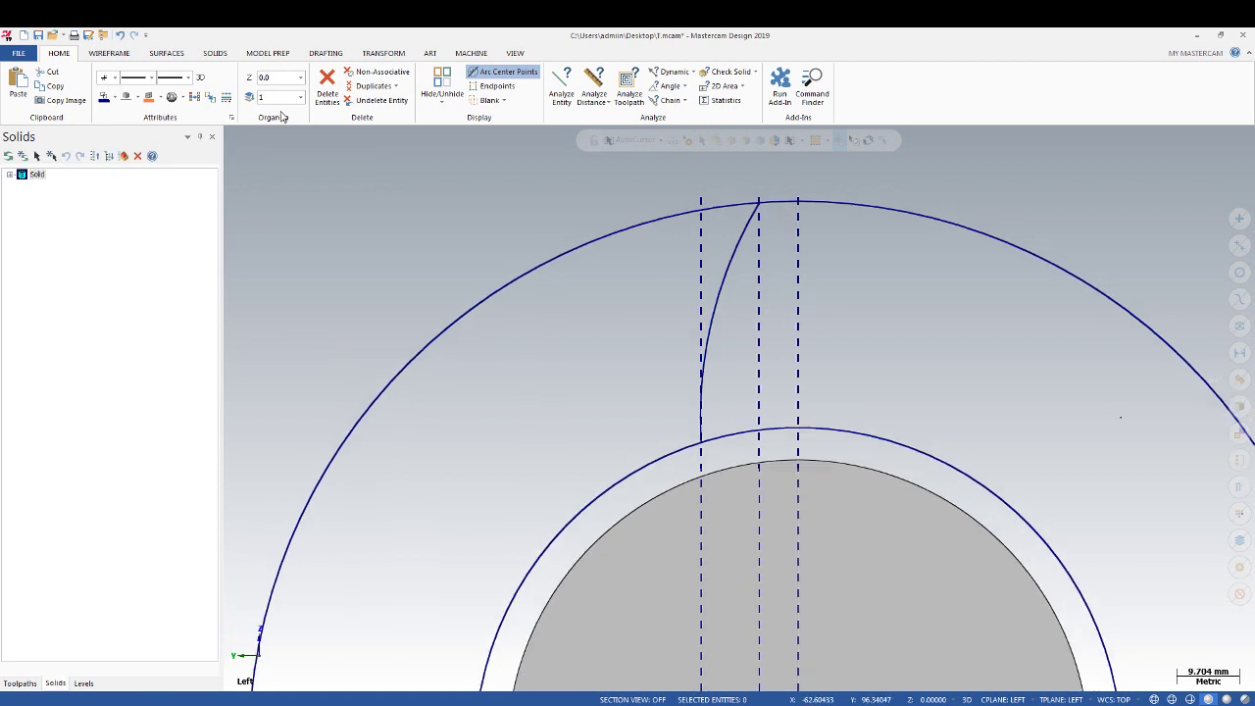
Mirror a copy of the radius-65 arc about the Y axis
click(378, 52)
click(169, 84)
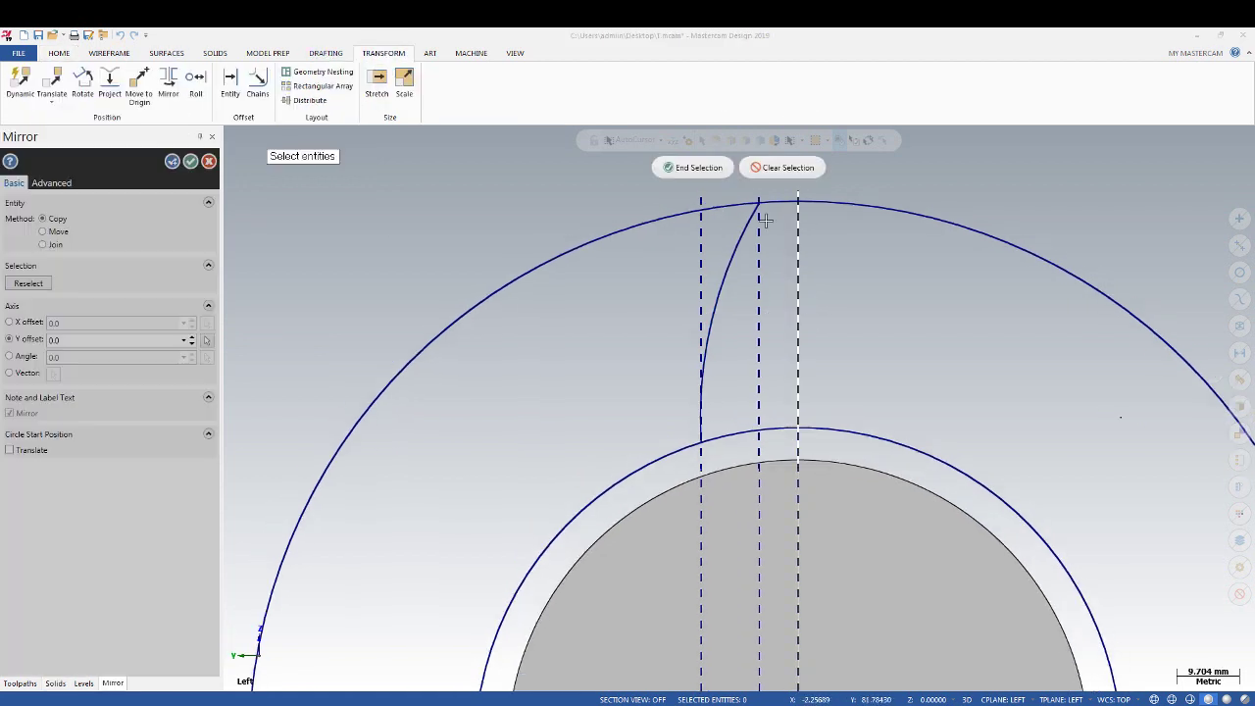
key(Return)
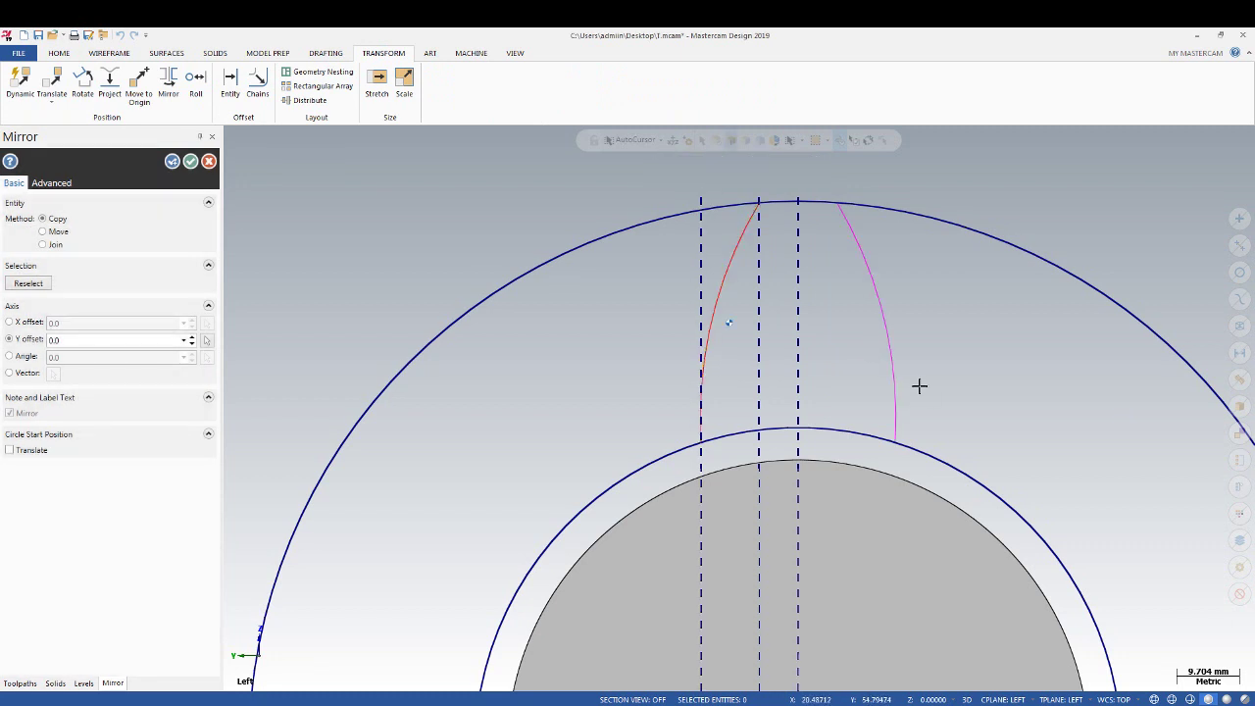
scroll(919, 385, down, 2)
middle_drag(830, 297, 813, 314)
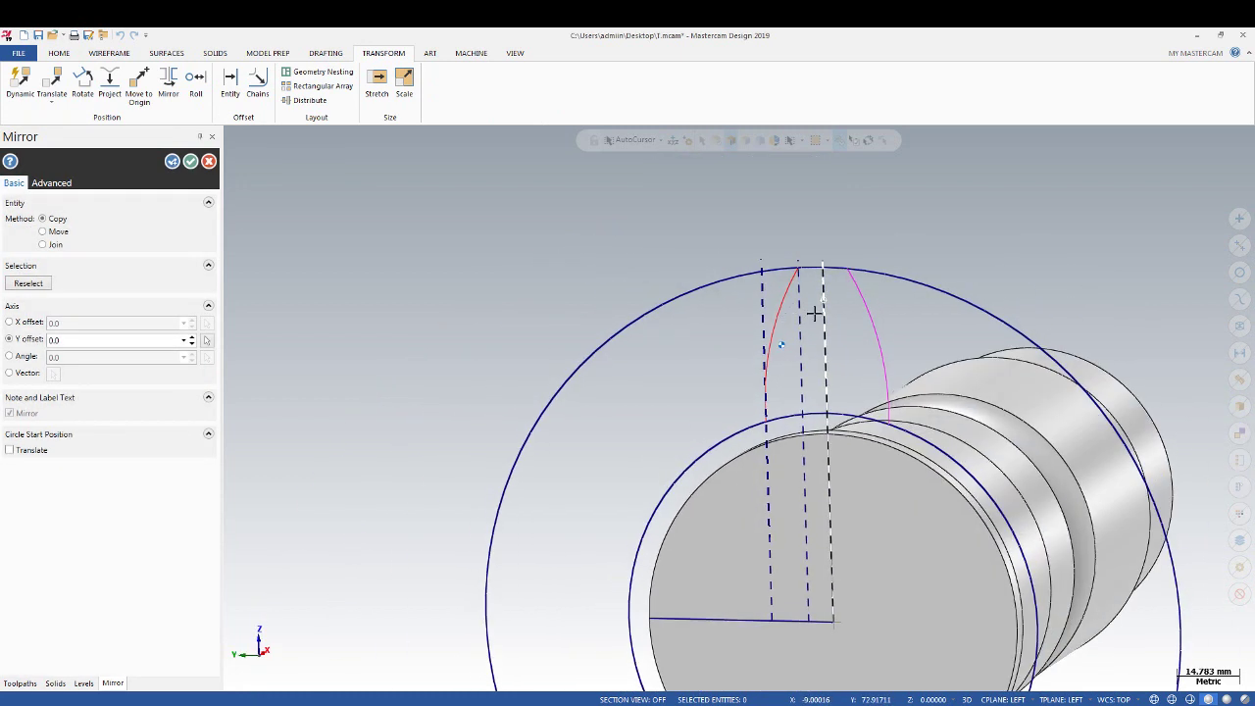
click(10, 323)
click(9, 340)
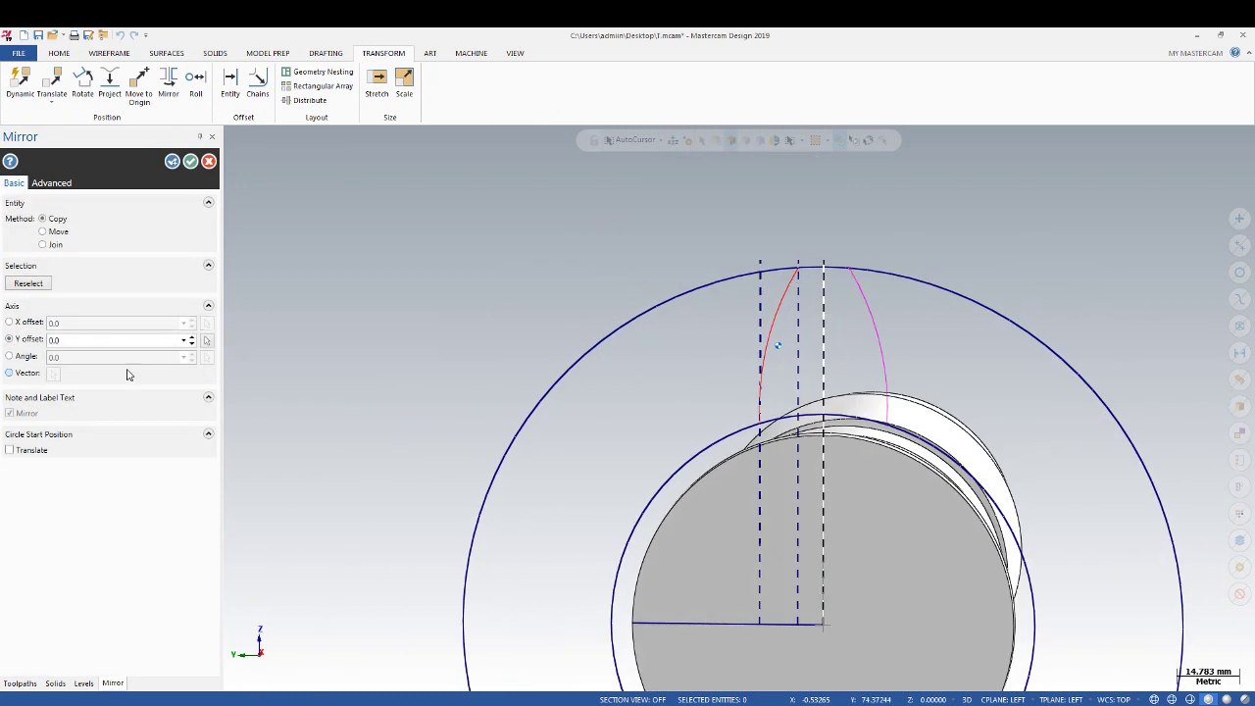
click(190, 161)
scroll(650, 306, up, 1)
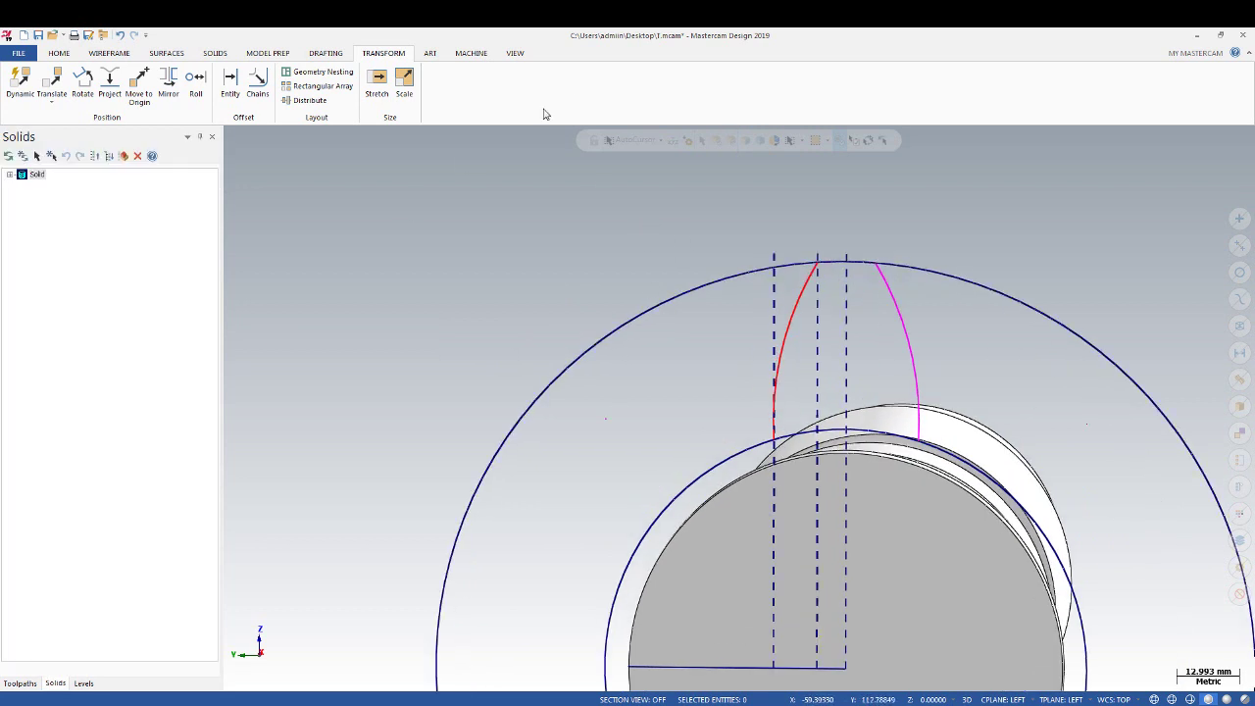
click(512, 54)
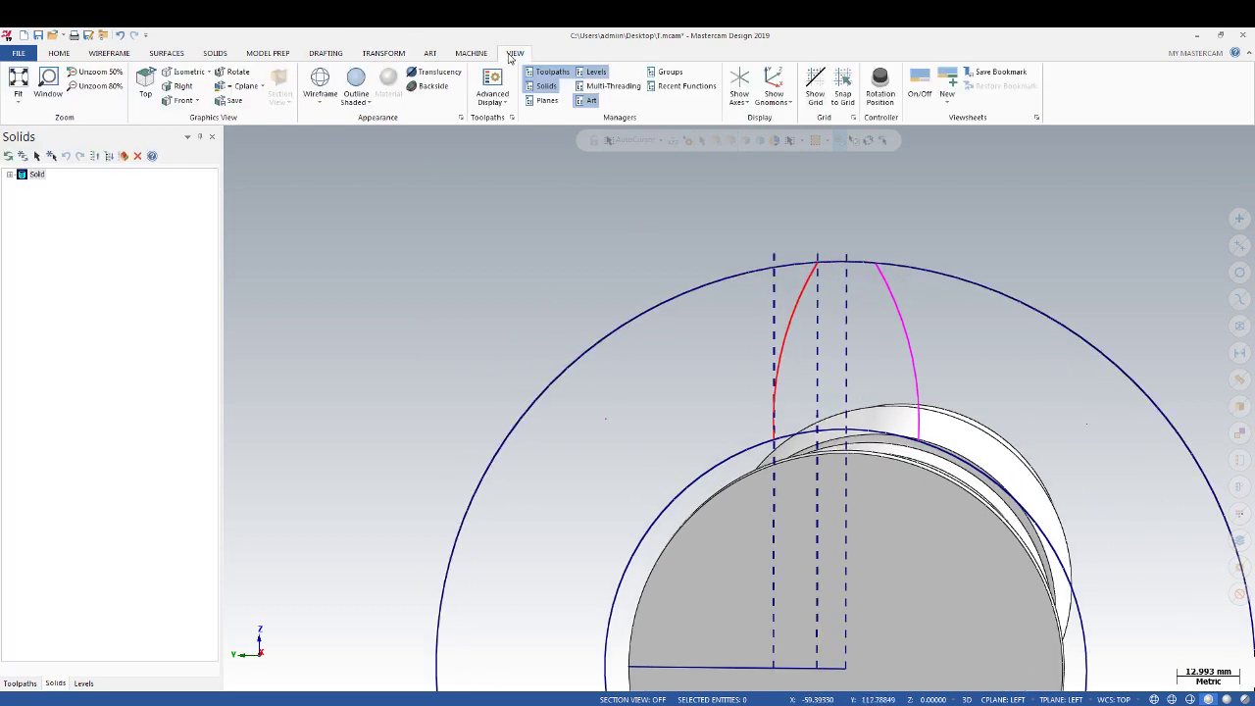
In Left view, trim the outer circle with Divide and remove the construction lines
click(197, 101)
click(184, 159)
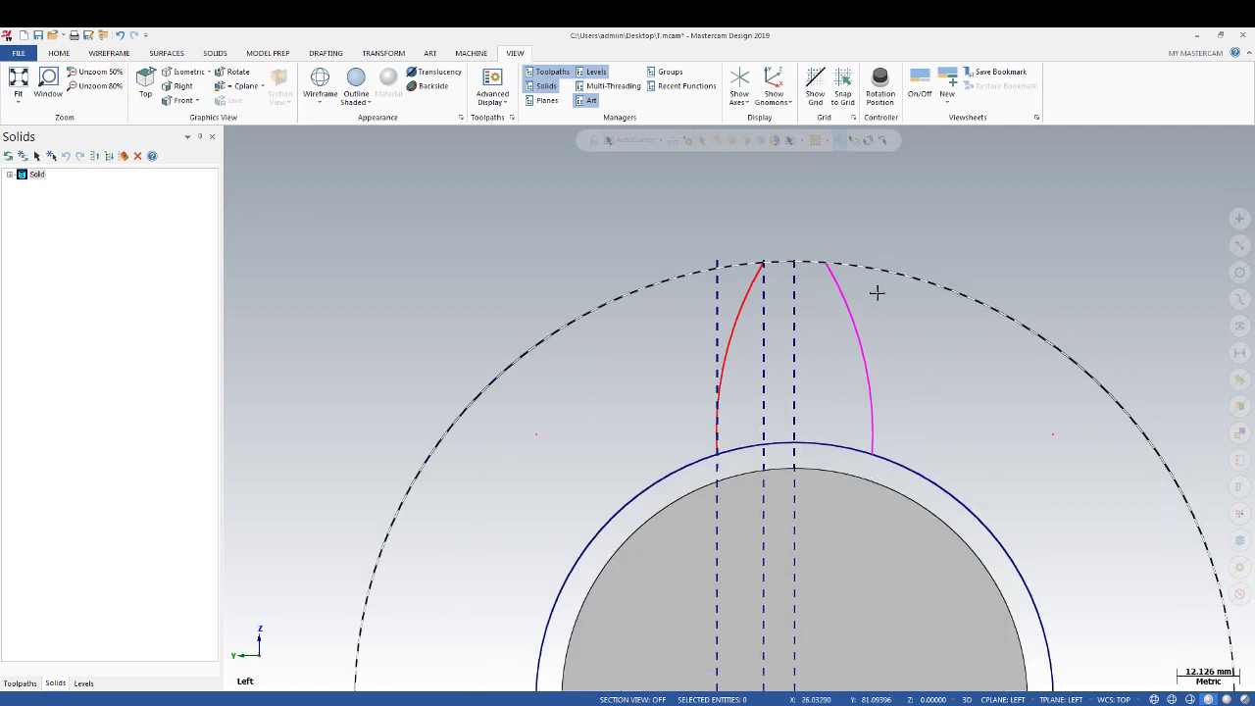
click(110, 53)
click(760, 86)
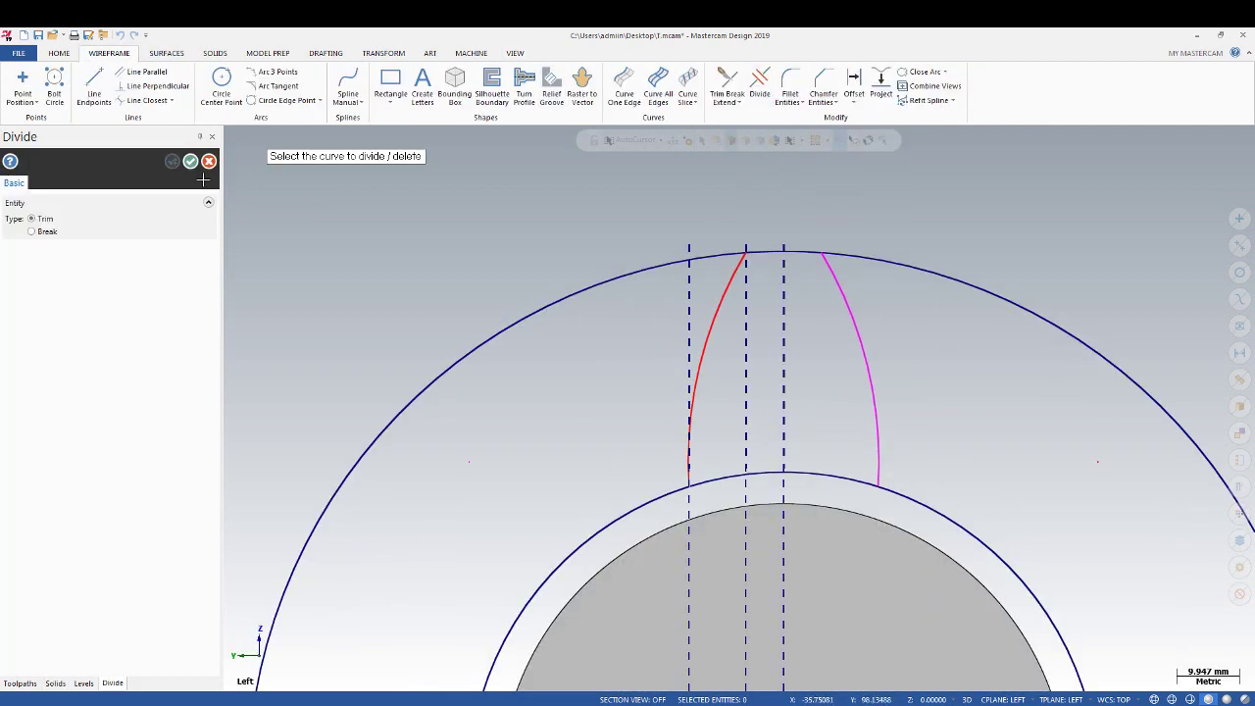
click(208, 163)
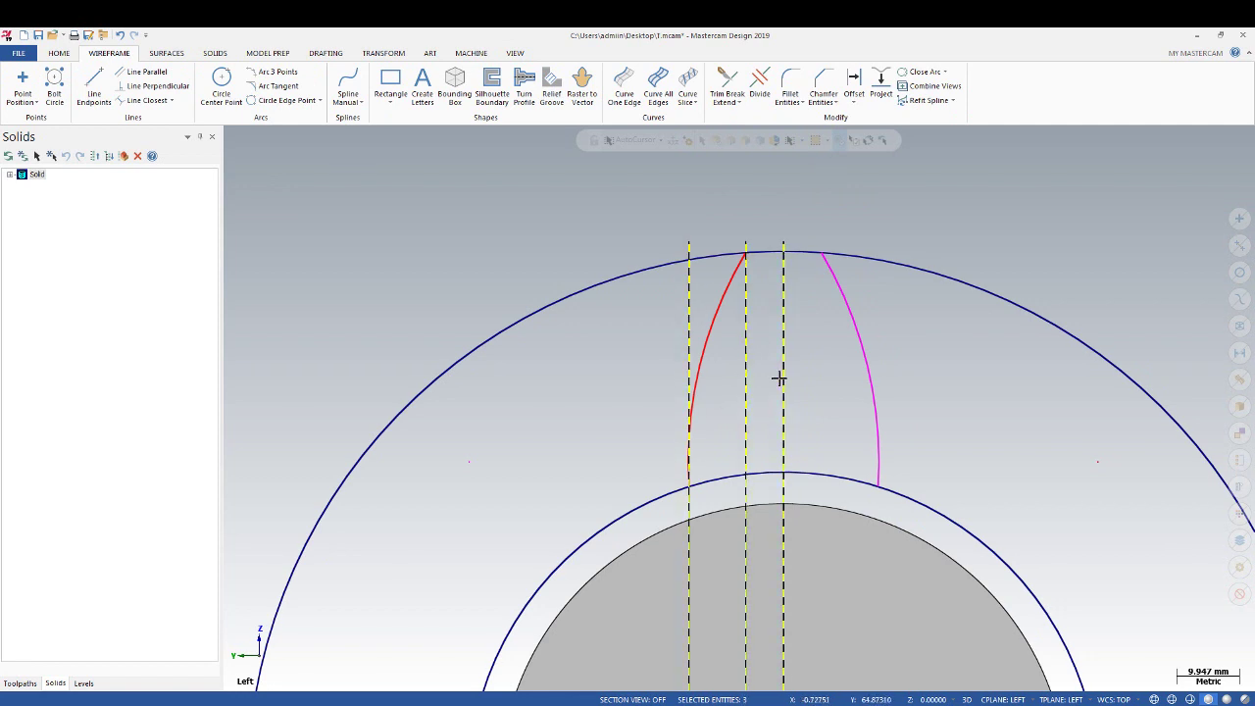
scroll(780, 375, down, 1)
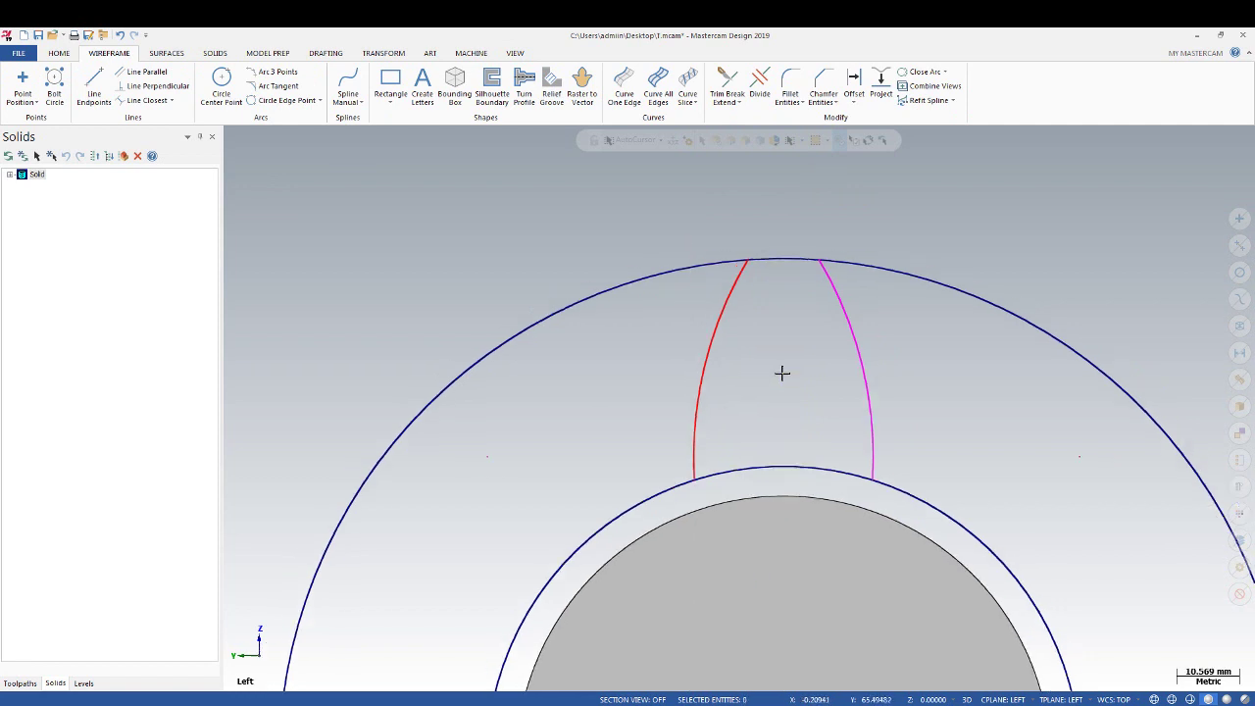
click(760, 87)
scroll(849, 304, up, 3)
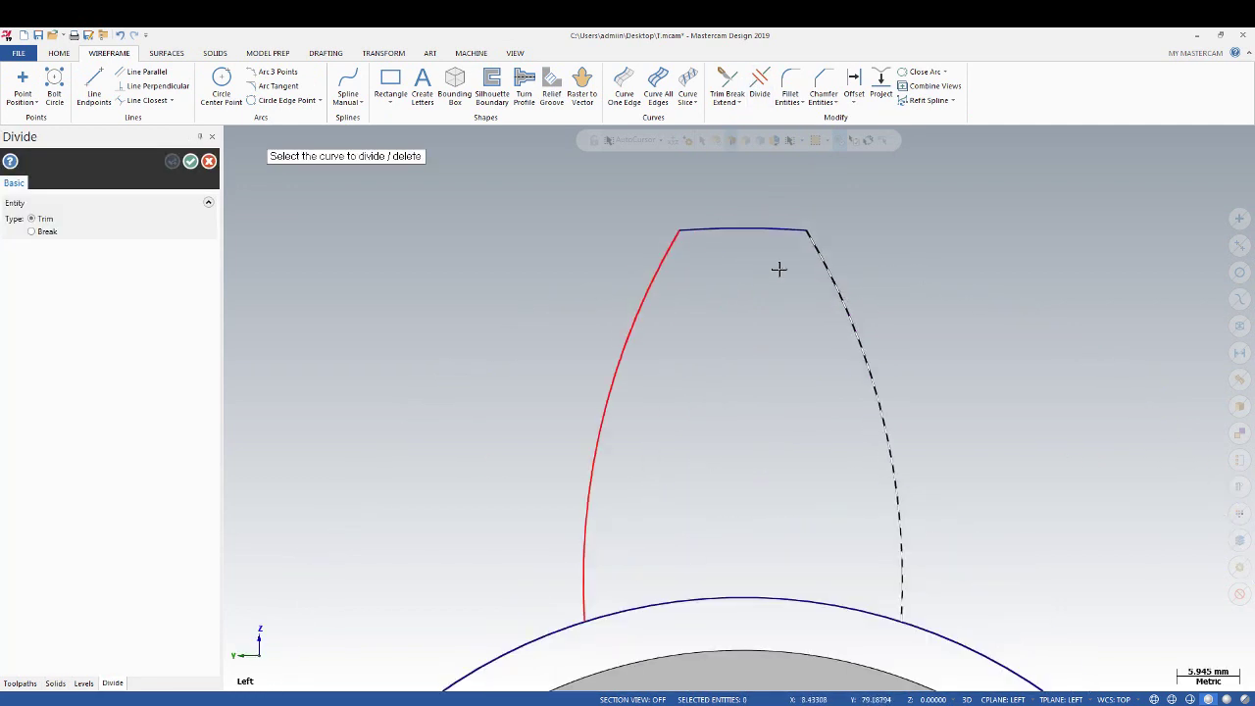
scroll(647, 273, down, 5)
click(208, 162)
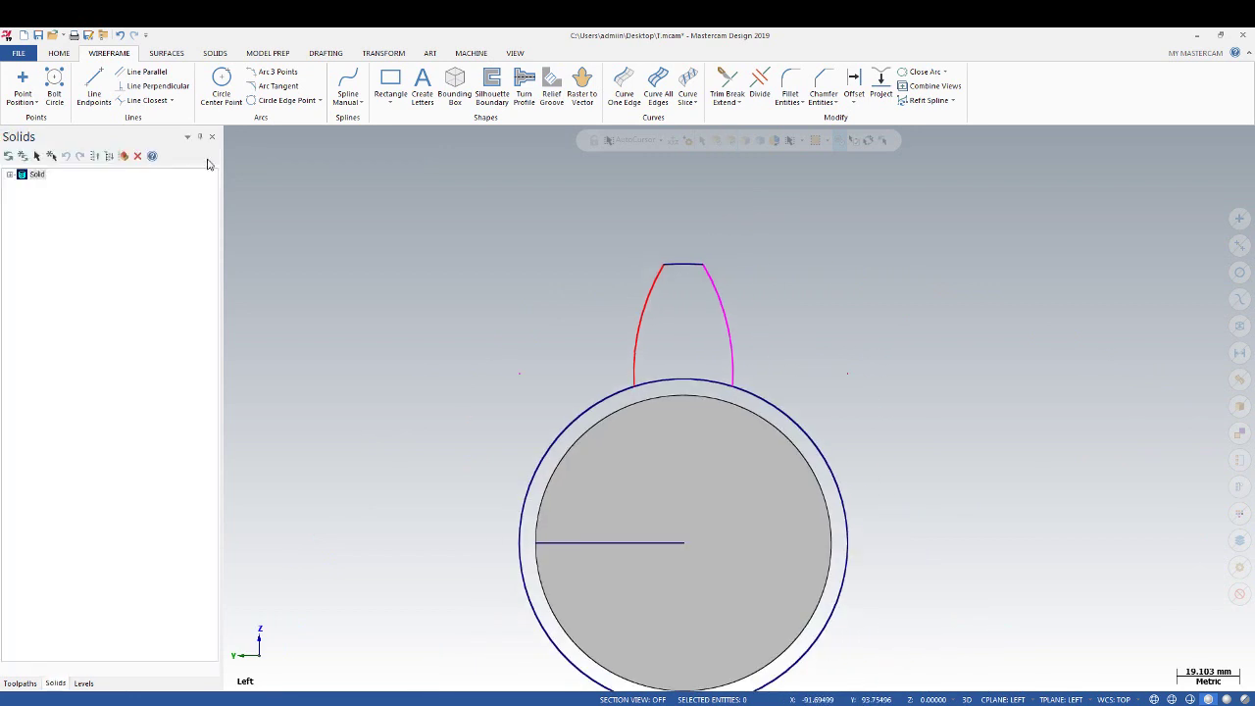
click(379, 54)
Rotate the tooth outline into 8 copies spaced 45° apart
click(82, 82)
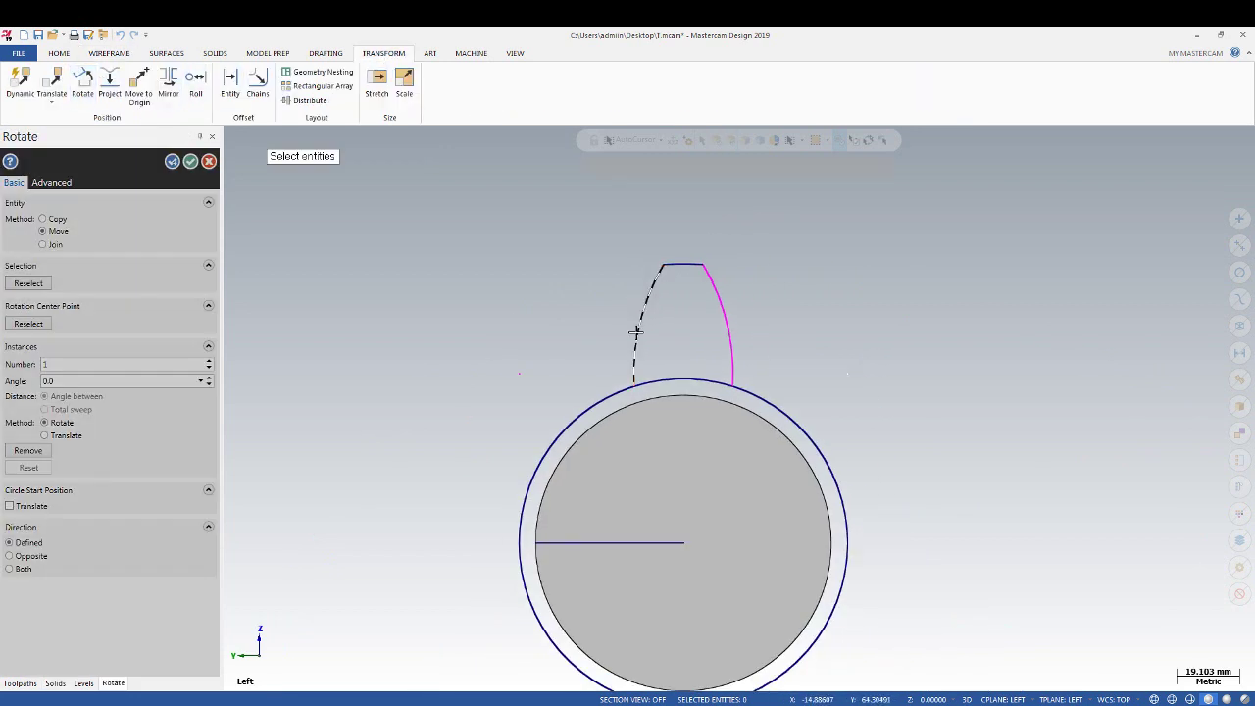
click(690, 169)
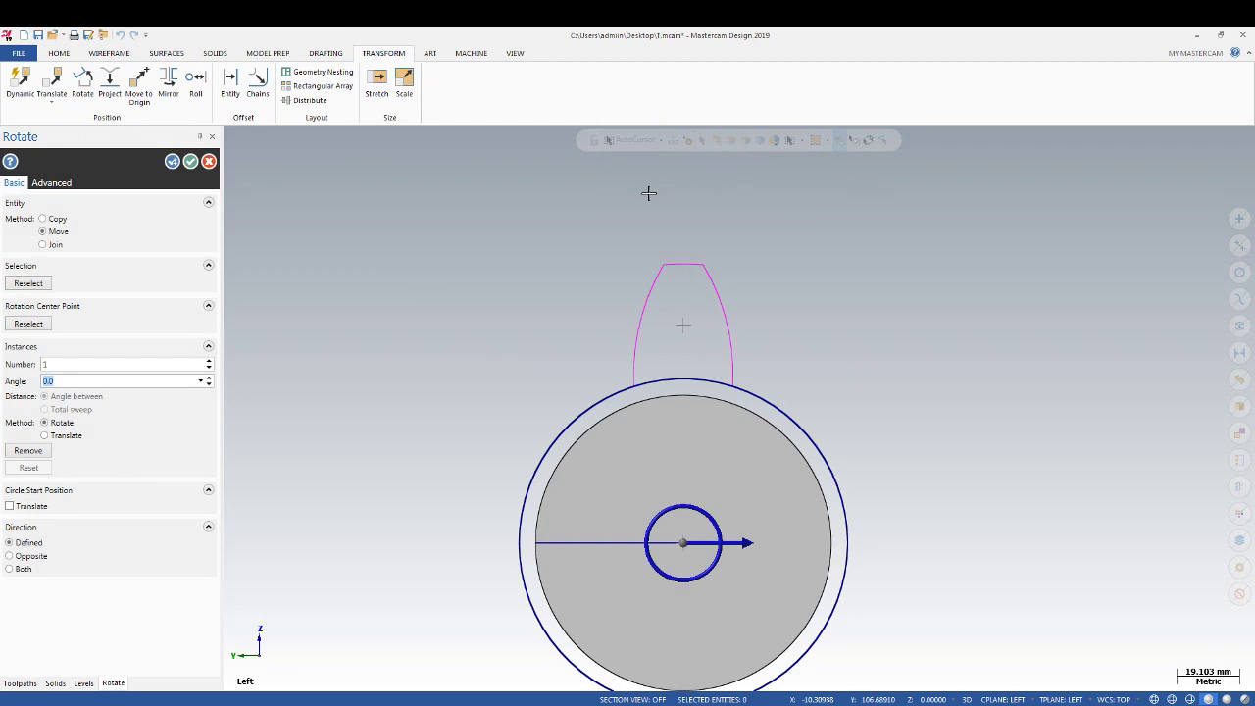
click(209, 362)
click(209, 362)
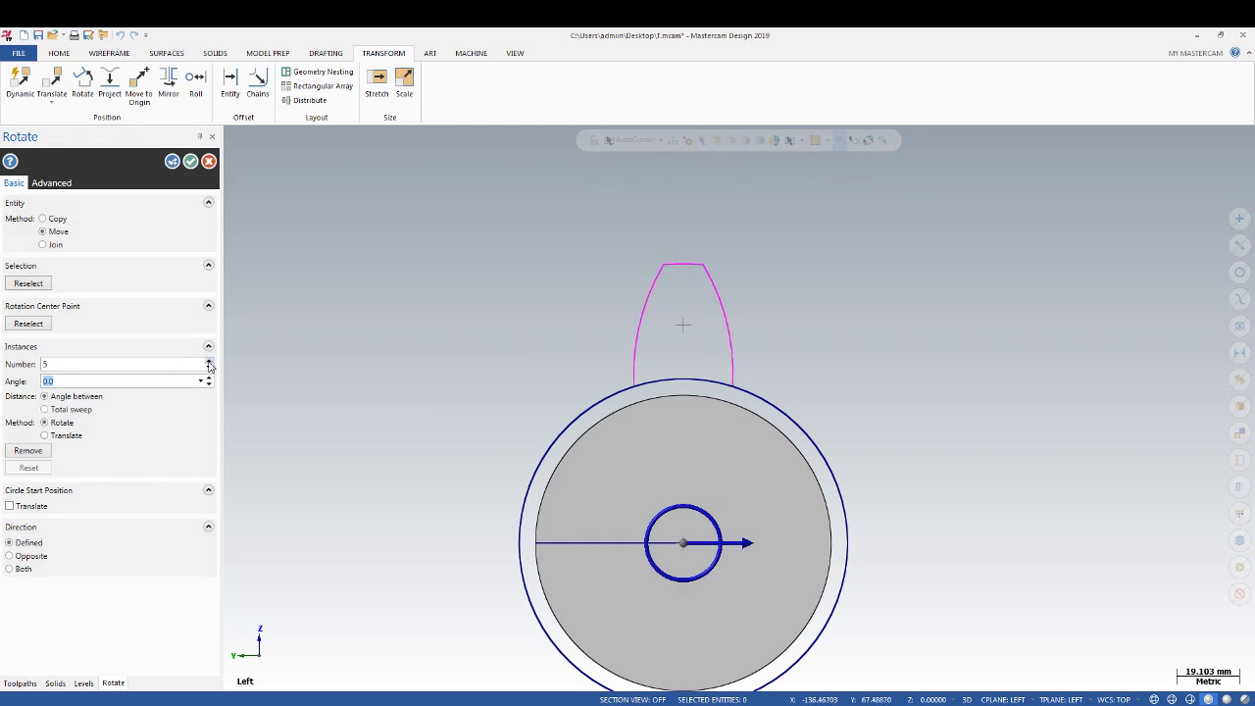
drag(208, 381, 209, 381)
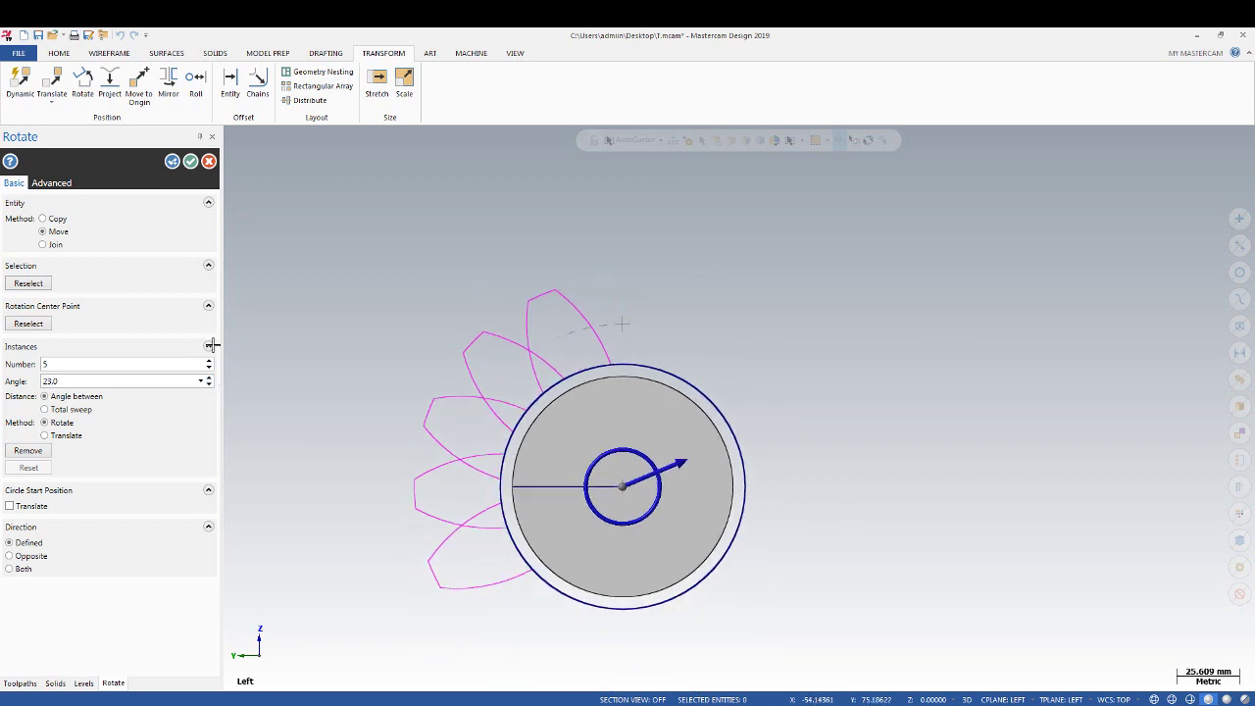
scroll(486, 304, down, 2)
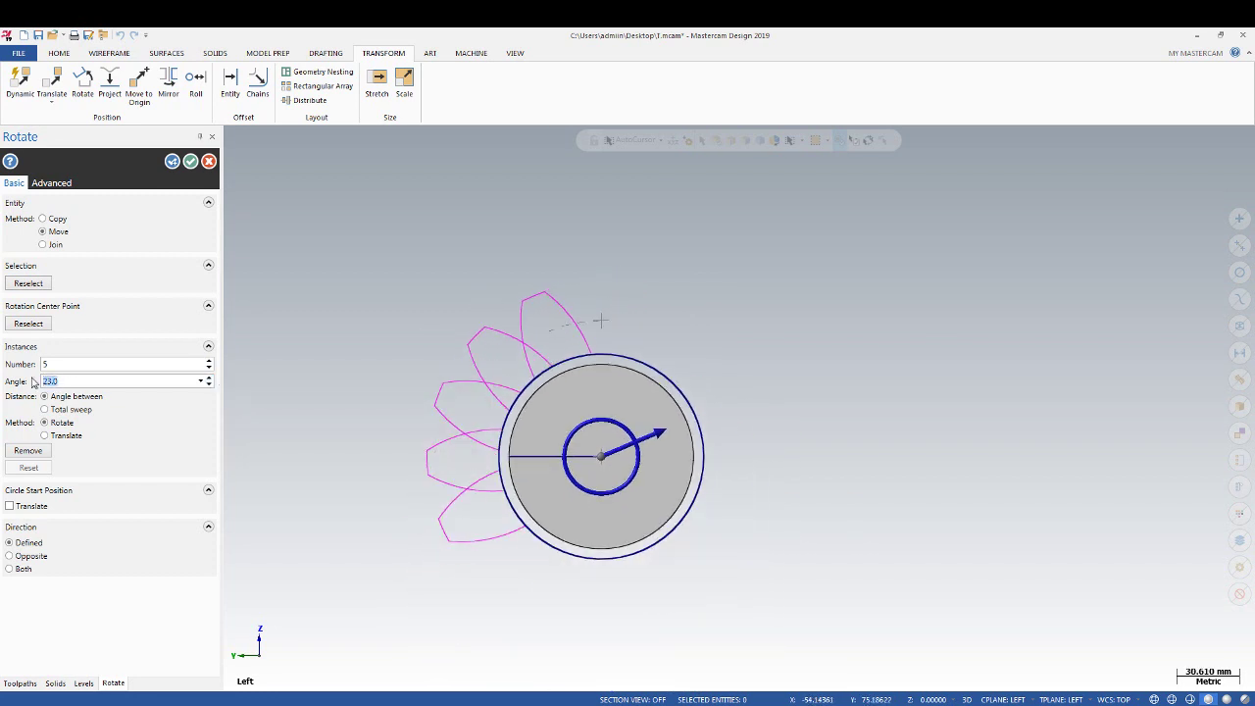
text(45)
key(Return)
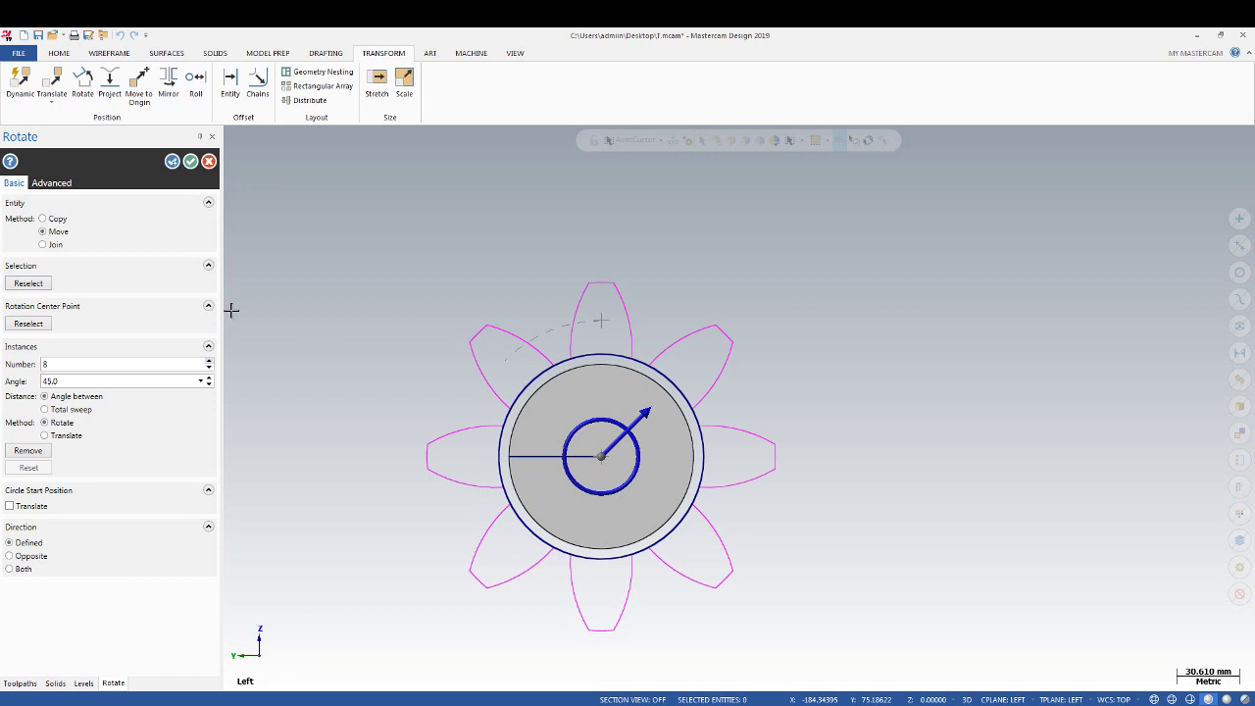
click(191, 162)
scroll(462, 478, up, 1)
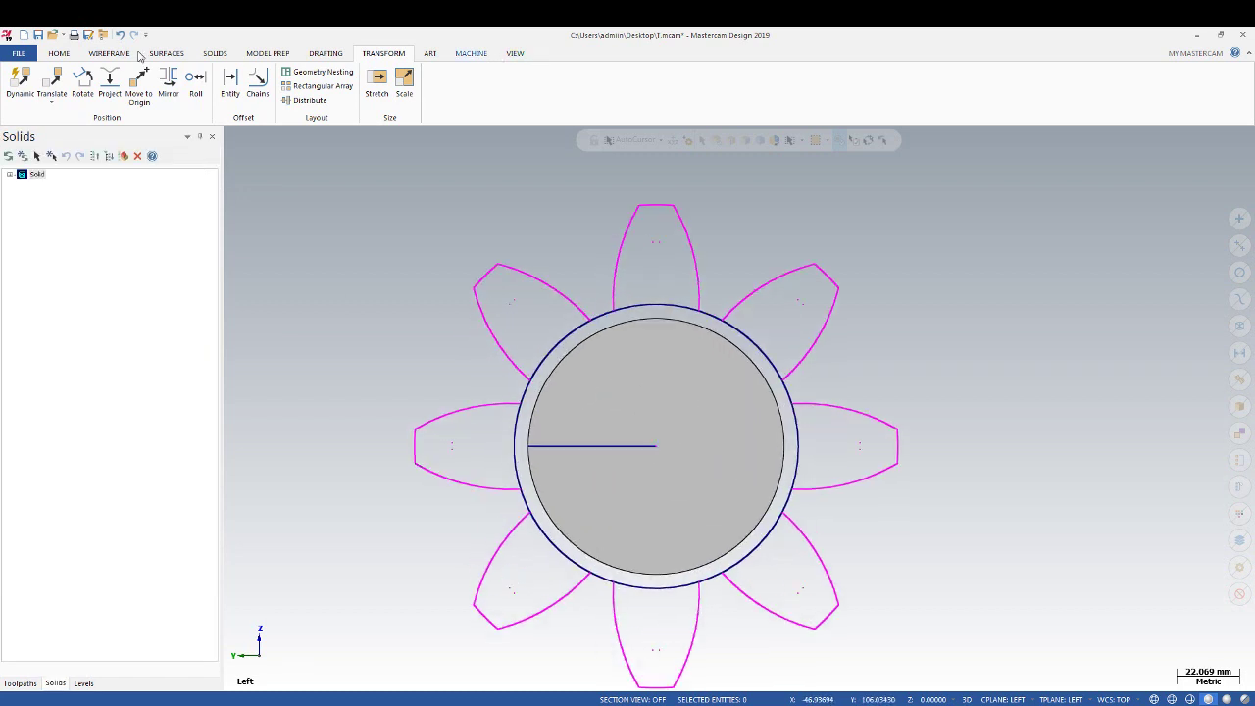
click(59, 53)
Divide away the root-circle arcs under the teeth and orbit to an oblique view
click(109, 53)
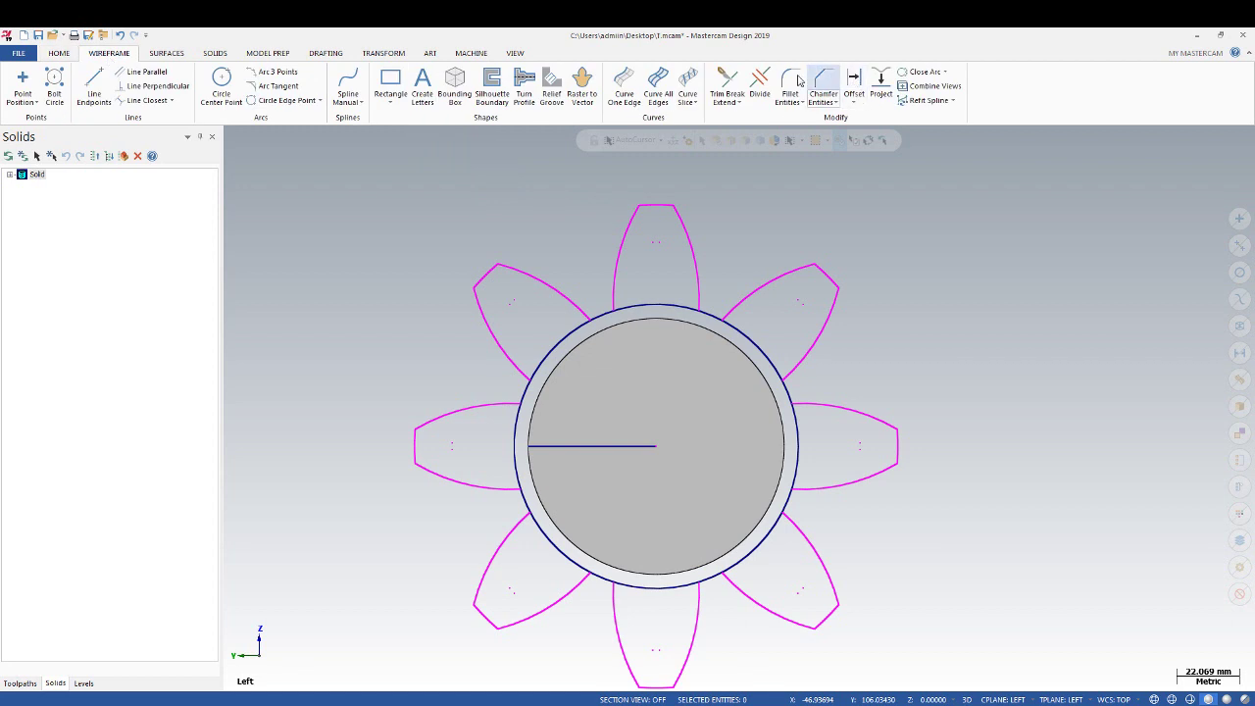
click(761, 83)
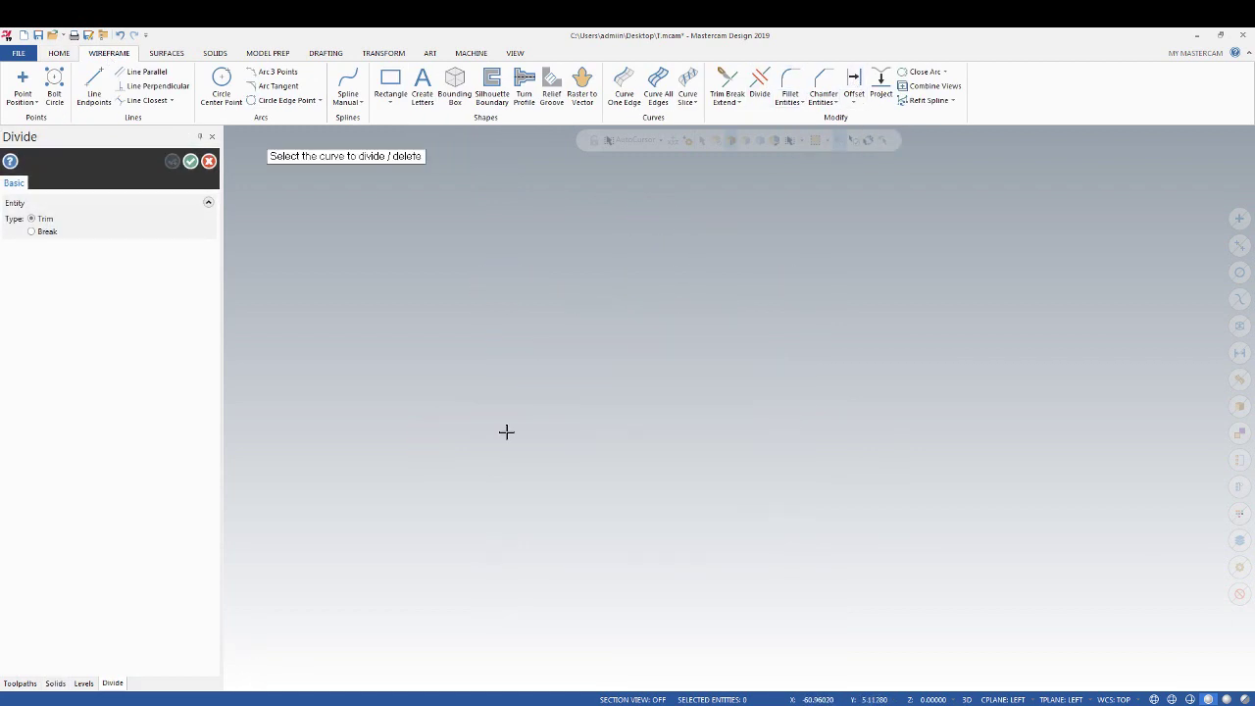
click(657, 606)
click(745, 555)
click(192, 161)
scroll(860, 219, down, 2)
mouse_move(860, 219)
middle_down()
mouse_move(786, 345)
mouse_move(629, 388)
middle_up()
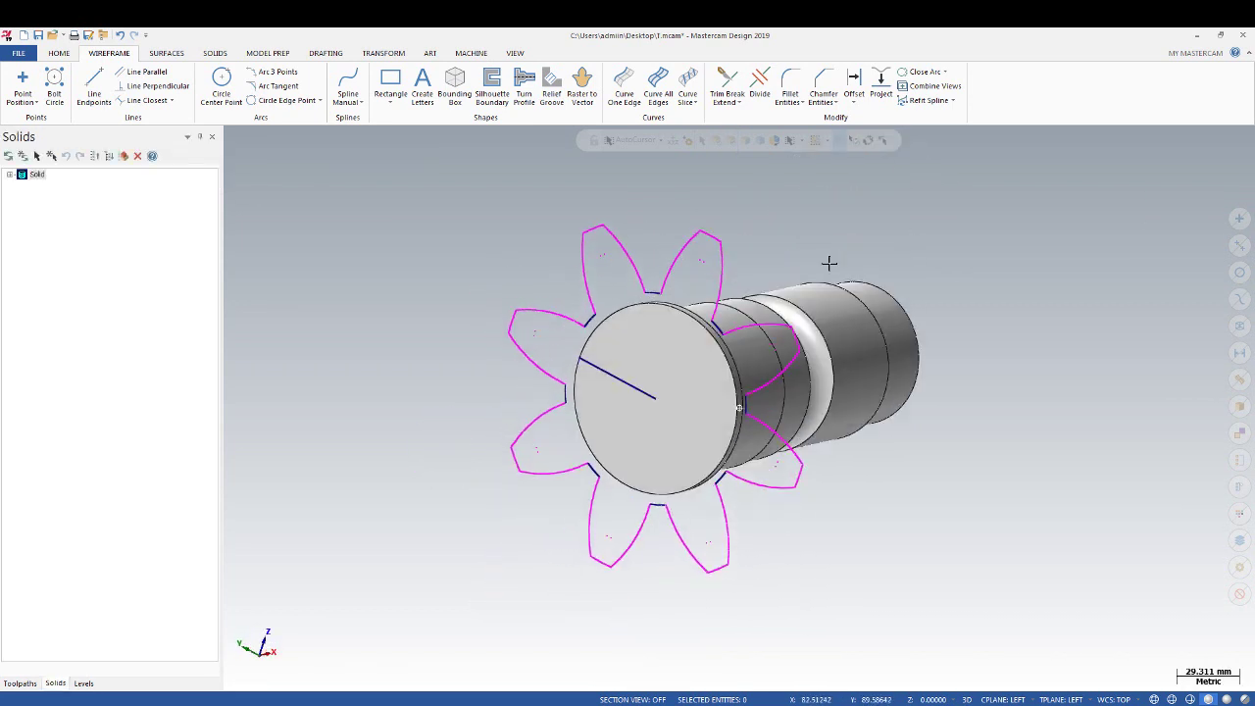
scroll(630, 389, up, 2)
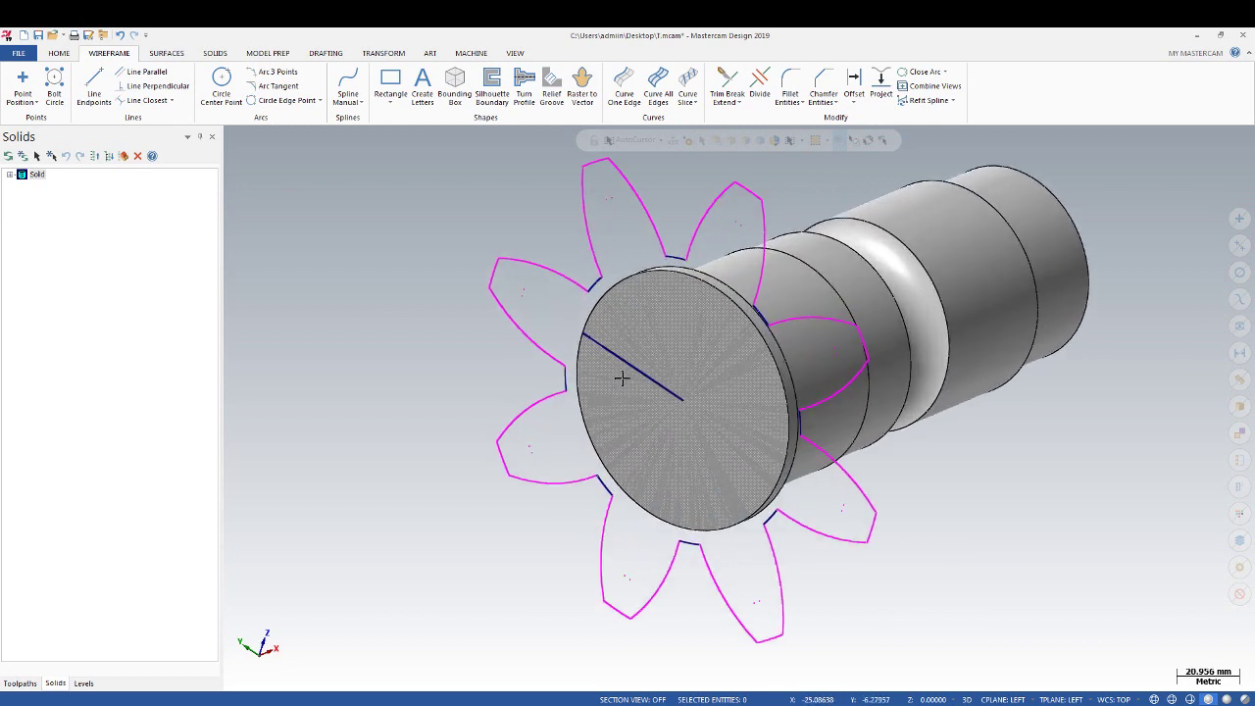
click(469, 54)
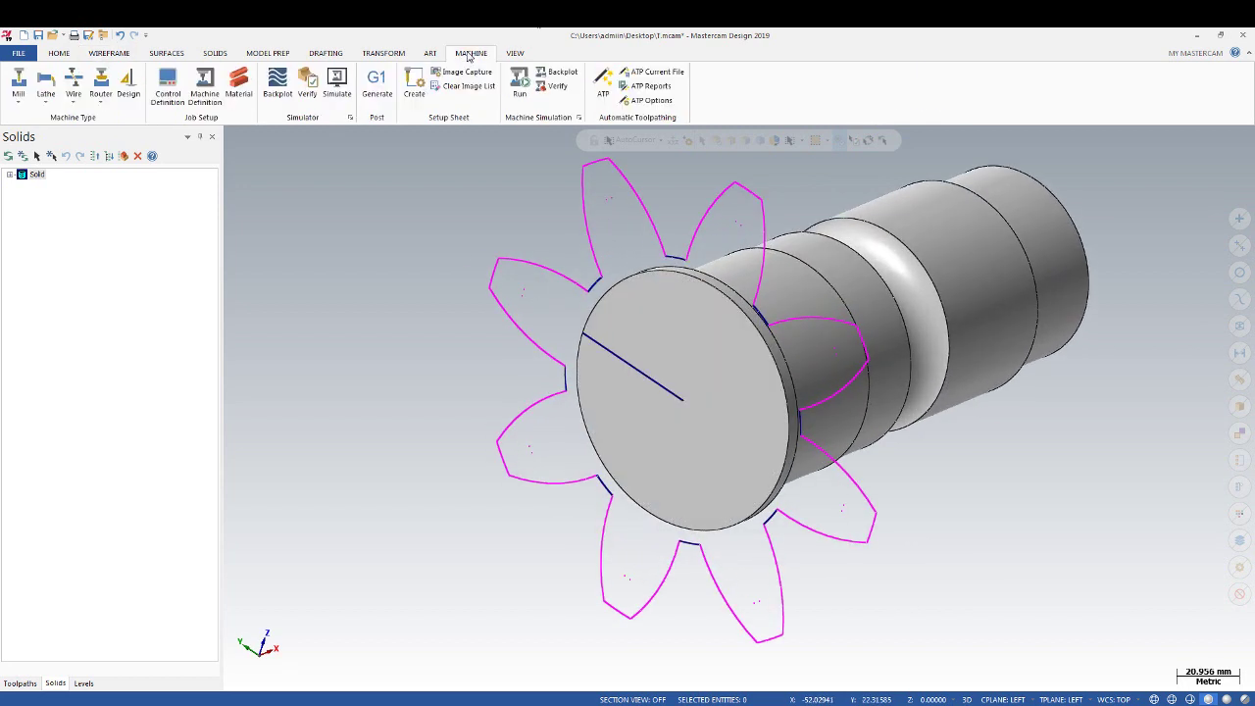
click(386, 54)
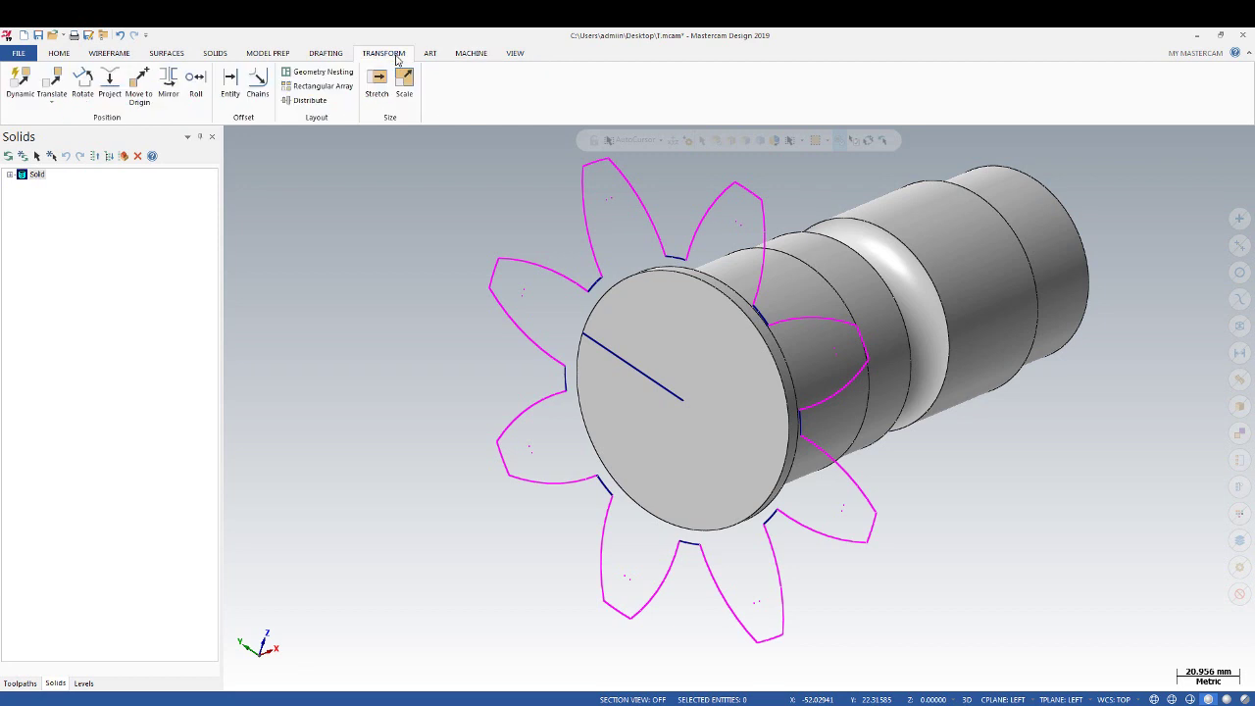
Start a Translate copy and window-select all eight-tooth gear outline curves
click(52, 82)
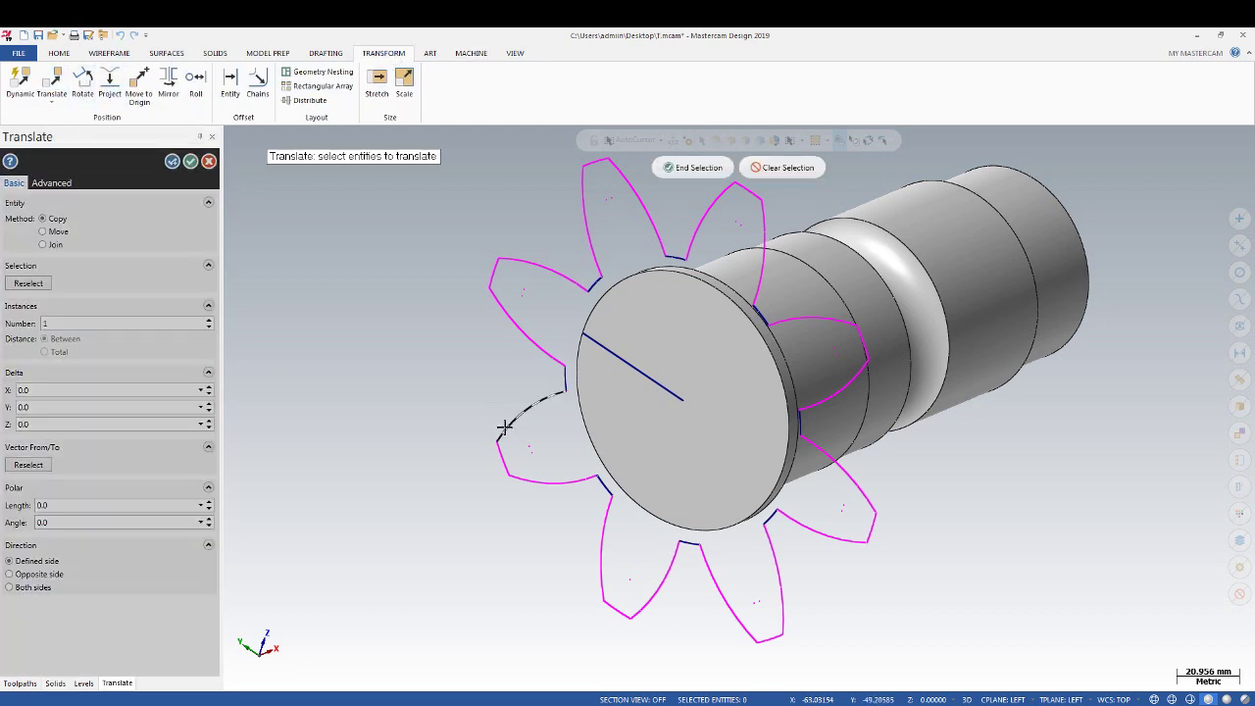
scroll(521, 441, down, 1)
scroll(521, 441, down, 2)
middle_drag(777, 340, 701, 342)
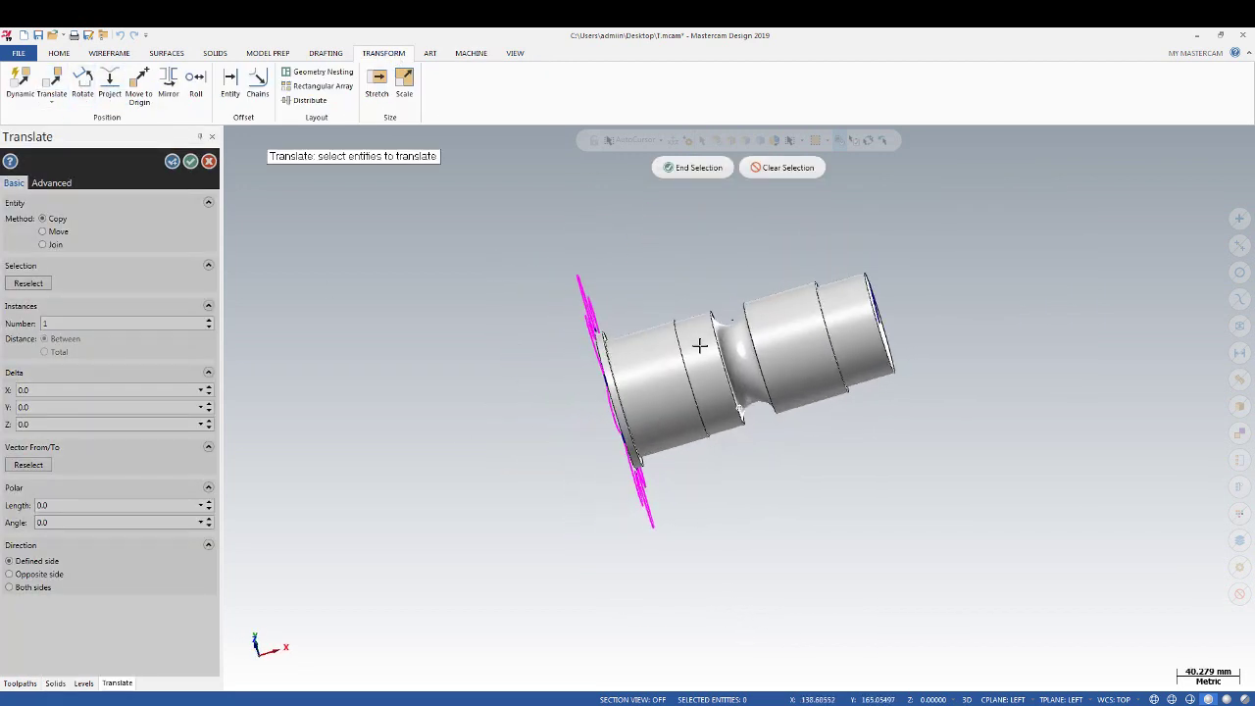
drag(483, 223, 664, 549)
middle_drag(583, 406, 615, 377)
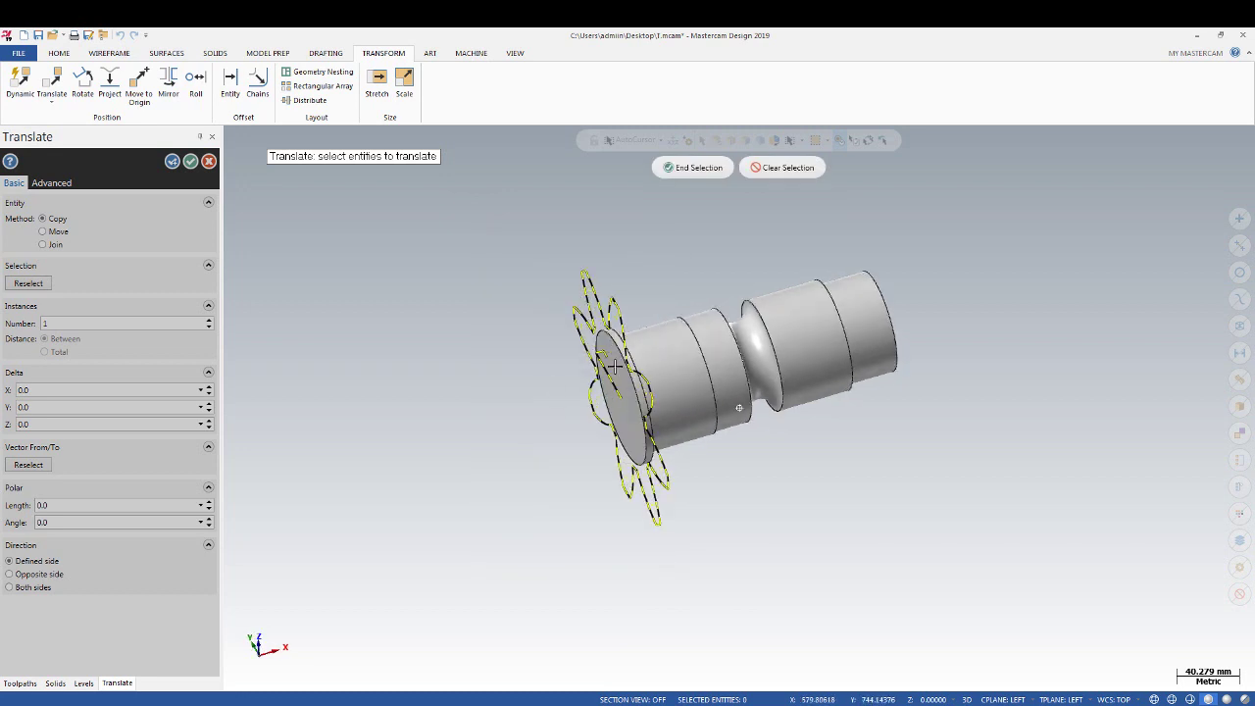
scroll(615, 377, up, 2)
scroll(615, 377, up, 1)
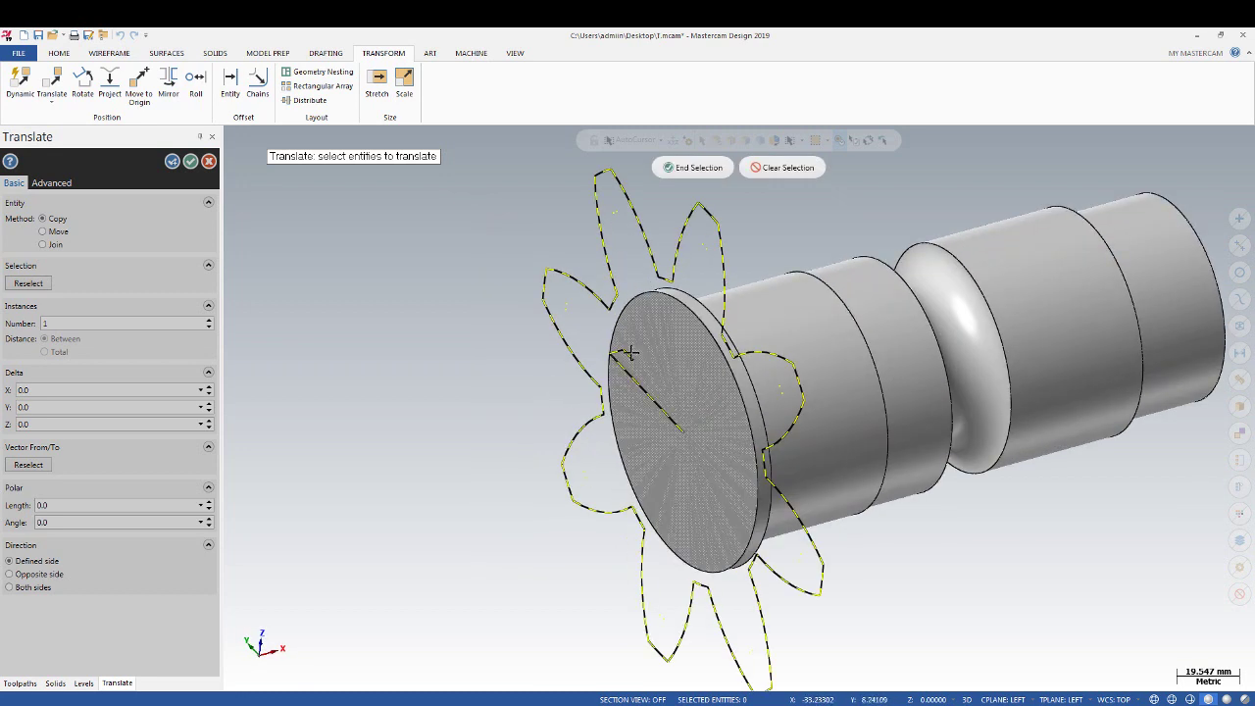
scroll(630, 350, up, 2)
scroll(727, 522, up, 2)
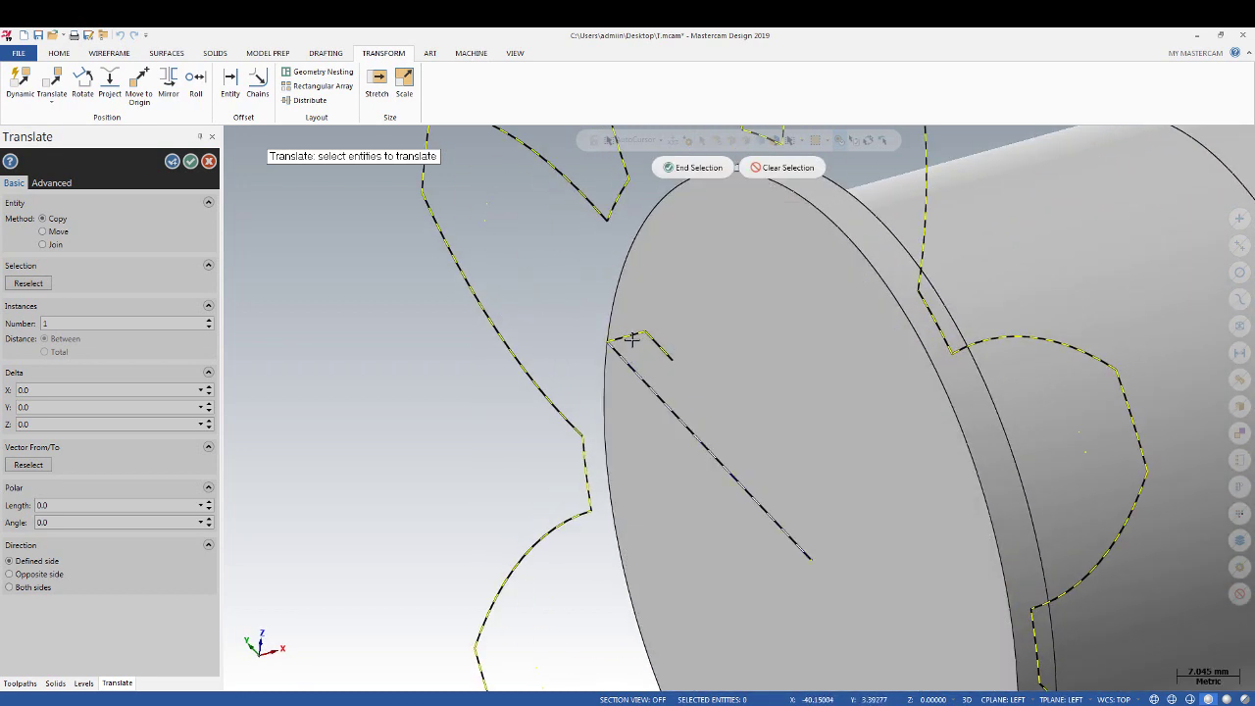
scroll(588, 330, up, 1)
scroll(549, 322, up, 1)
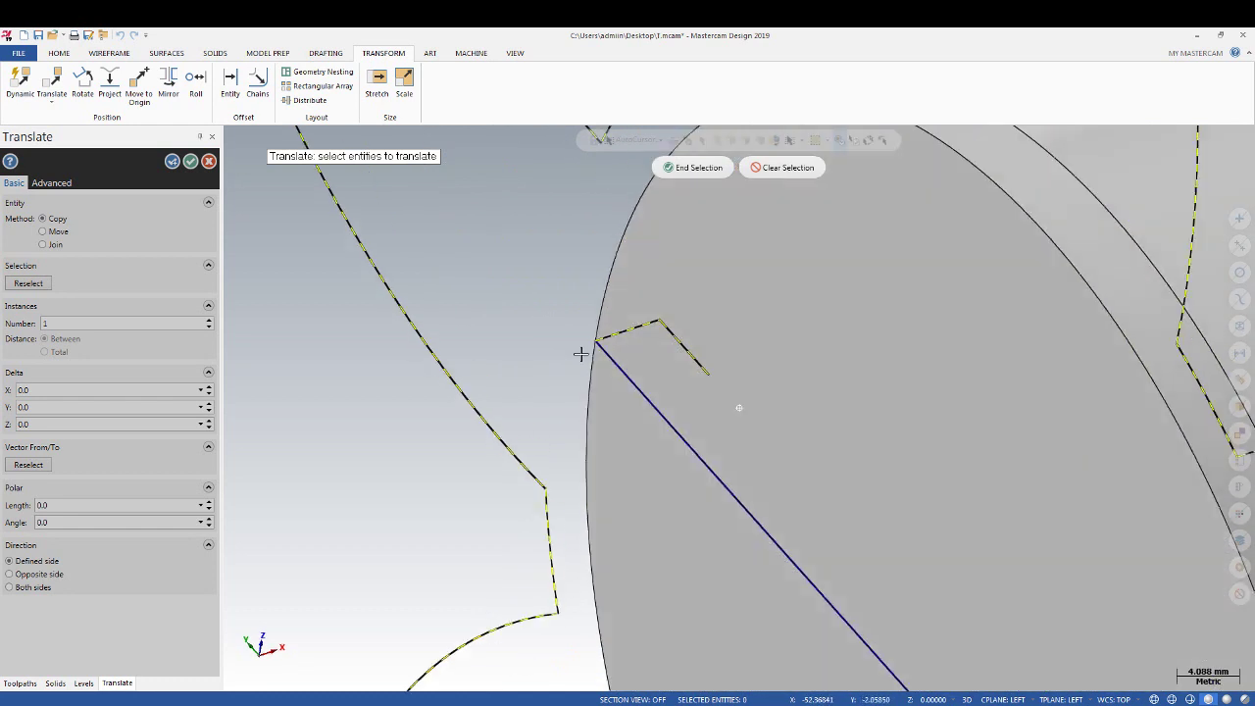
middle_drag(548, 322, 658, 323)
middle_drag(599, 268, 594, 381)
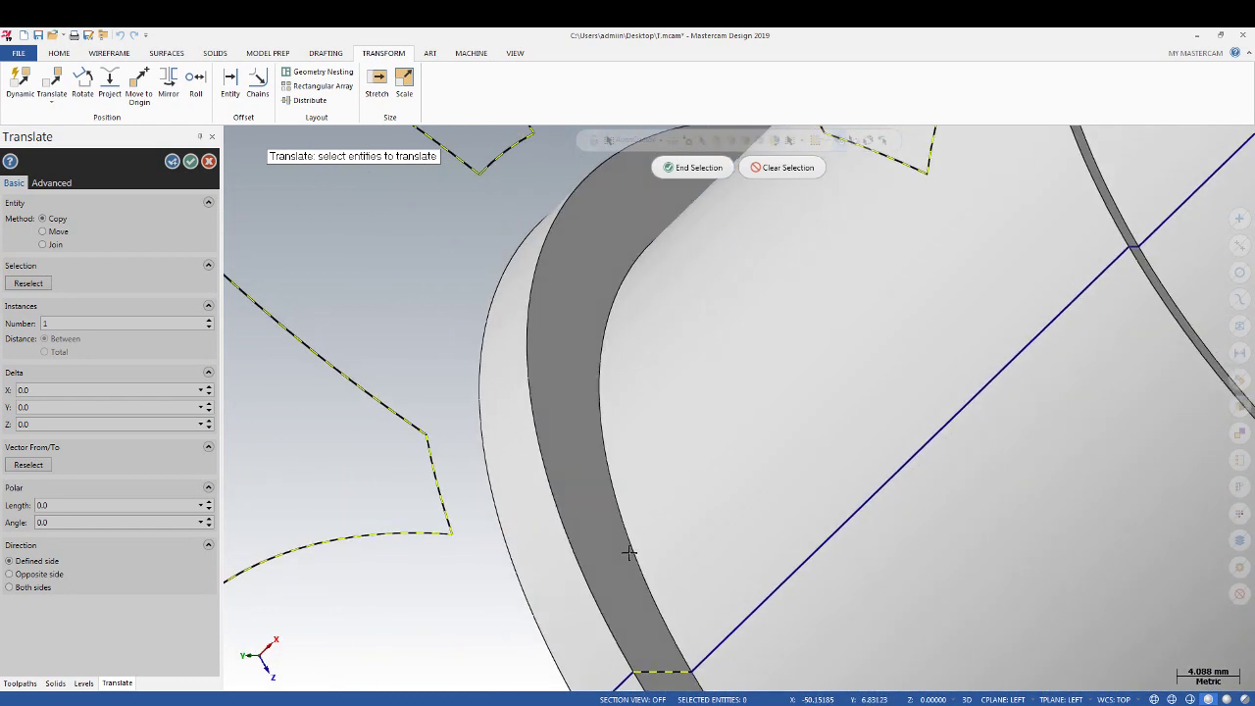
scroll(661, 359, down, 1)
scroll(653, 359, down, 1)
scroll(655, 374, down, 2)
scroll(655, 375, down, 2)
middle_drag(655, 375, 684, 241)
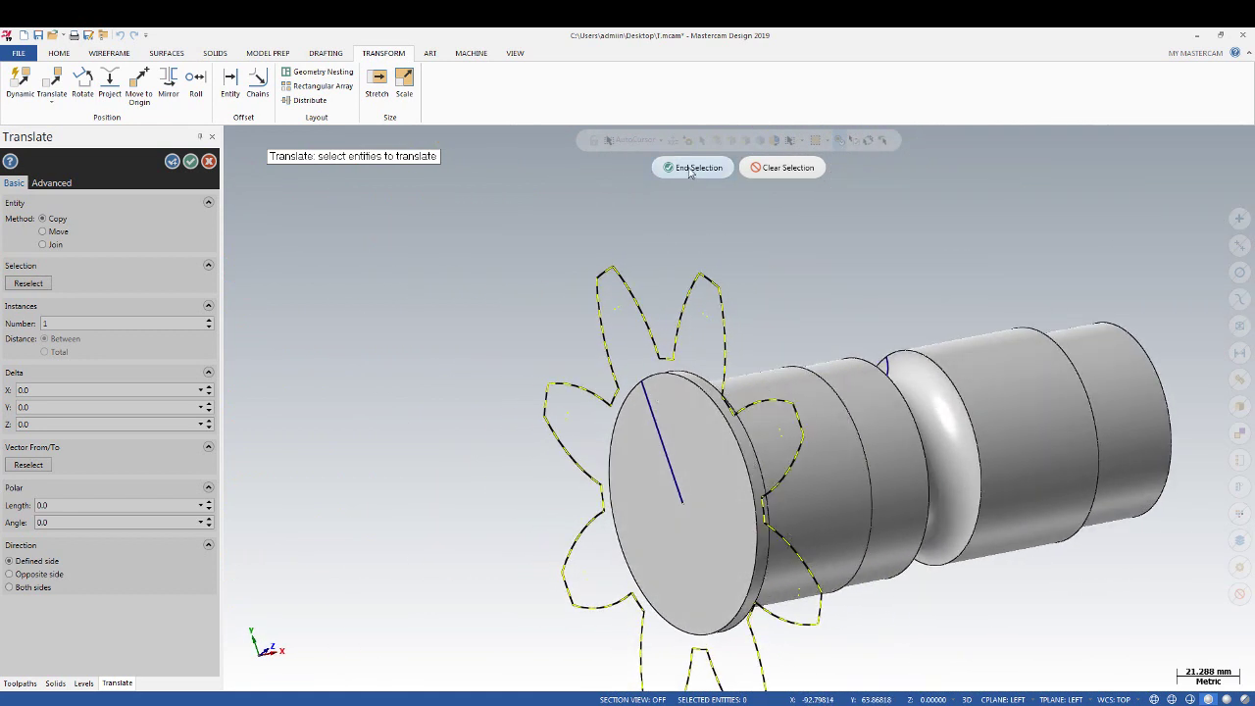
click(689, 169)
Copy the gear profile 45 mm along Z and clear the result colours
scroll(765, 260, up, 2)
scroll(755, 343, down, 4)
scroll(711, 422, up, 4)
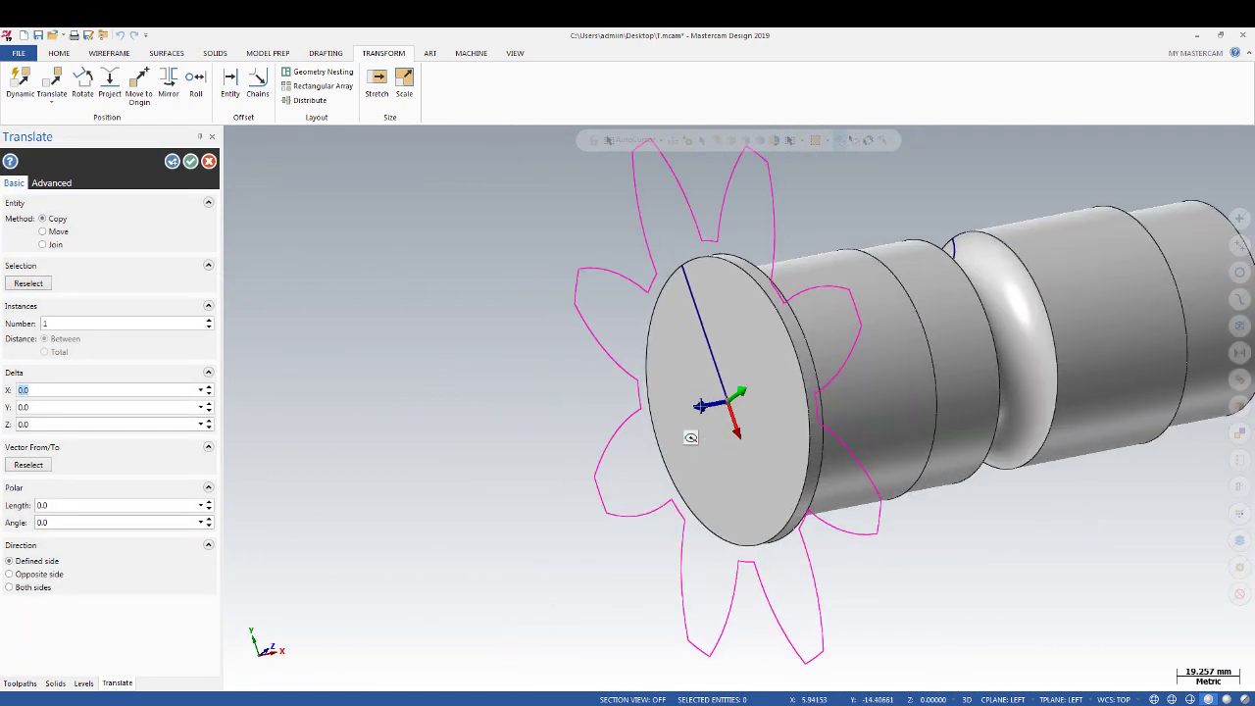
drag(703, 411, 527, 441)
mouse_move(754, 367)
middle_down()
mouse_move(678, 277)
mouse_move(693, 517)
mouse_move(583, 415)
mouse_move(581, 428)
middle_up()
double_click(31, 423)
text(5)
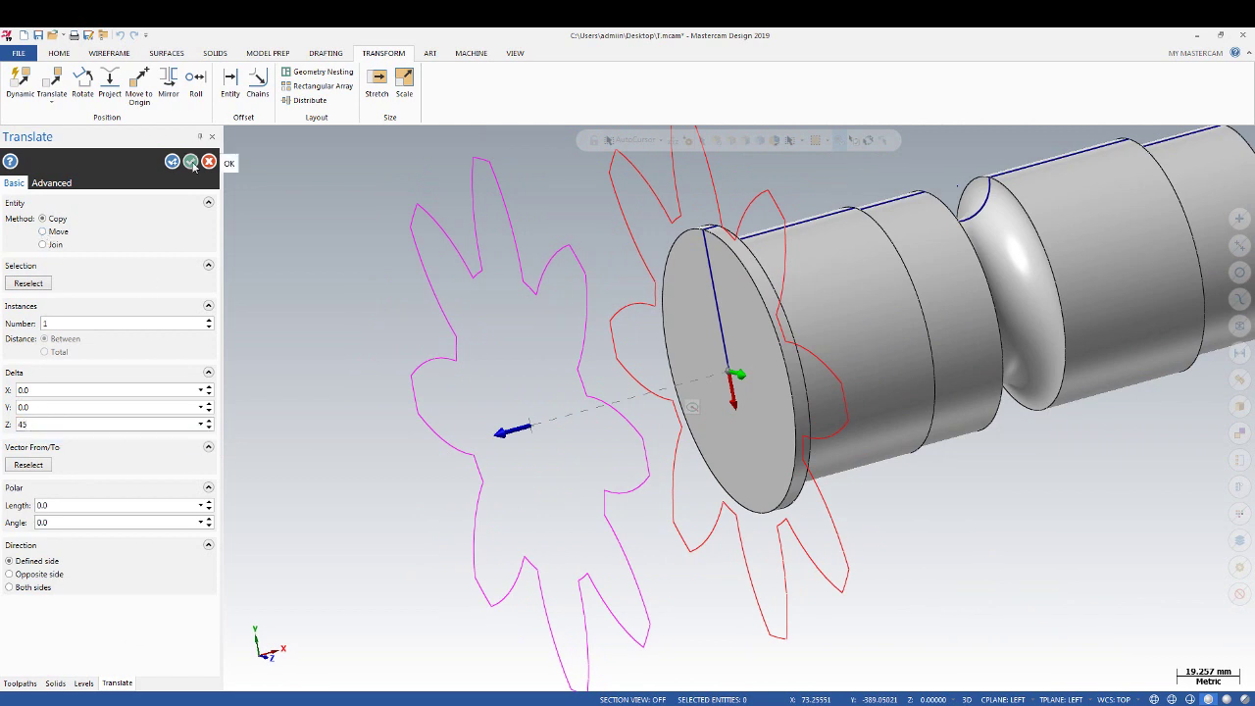
click(190, 162)
mouse_move(533, 328)
middle_down()
mouse_move(559, 347)
mouse_move(294, 272)
middle_up()
right_click(294, 272)
click(334, 255)
Start a Move rotation and window-select the copied gear profile
mouse_move(552, 267)
middle_down()
mouse_move(673, 282)
mouse_move(619, 301)
mouse_move(928, 519)
mouse_move(611, 356)
middle_up()
scroll(643, 287, down, 3)
scroll(673, 283, up, 3)
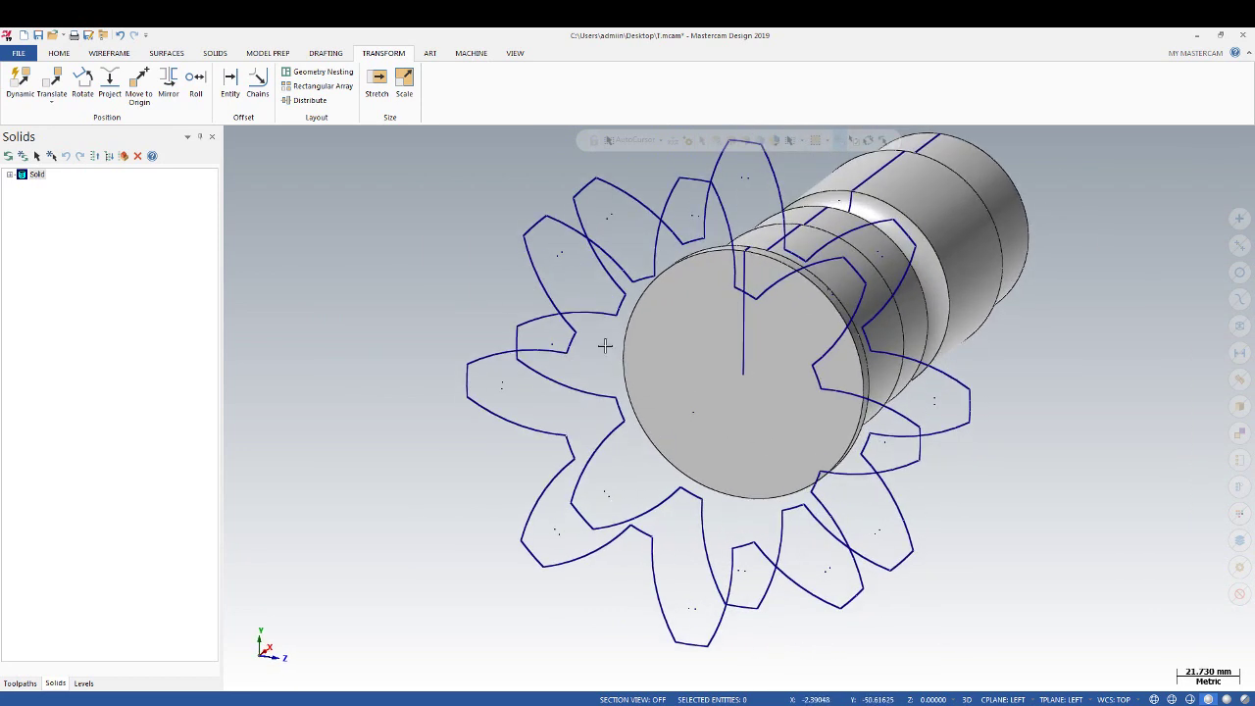
scroll(507, 329, down, 2)
mouse_move(507, 328)
middle_down()
mouse_move(389, 284)
mouse_move(384, 339)
mouse_move(344, 34)
middle_up()
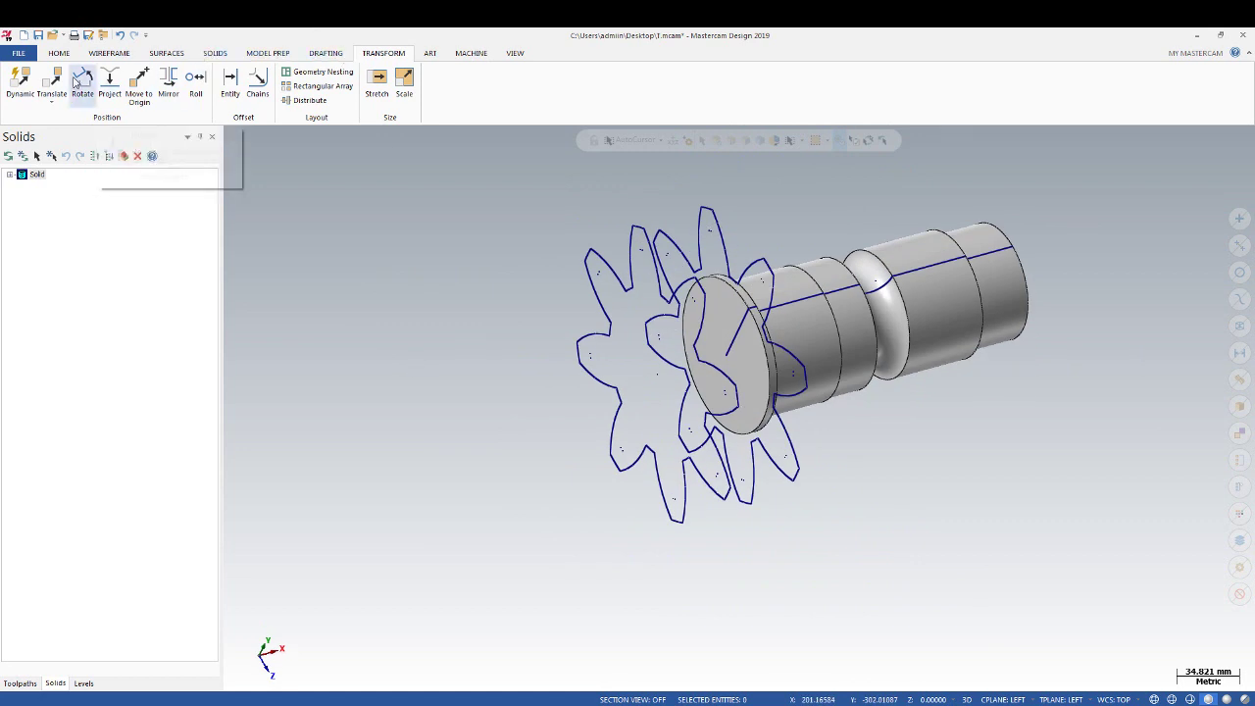
click(83, 81)
middle_drag(530, 311, 489, 324)
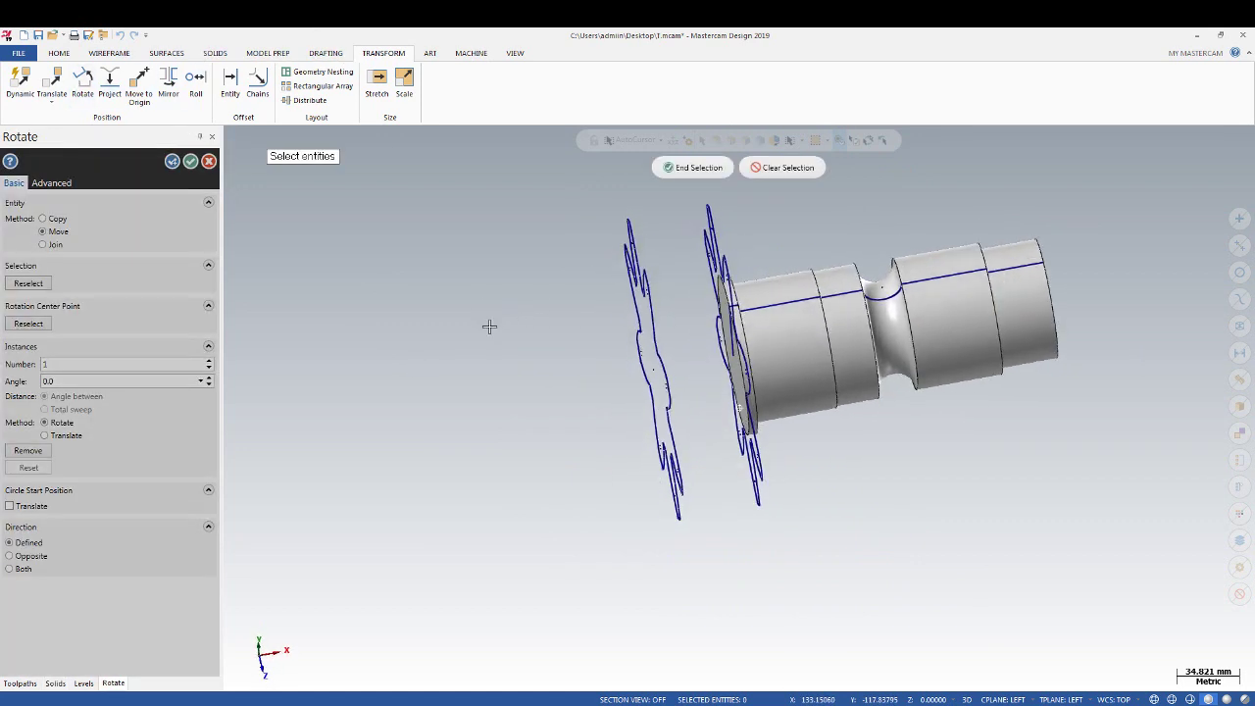
scroll(676, 337, up, 2)
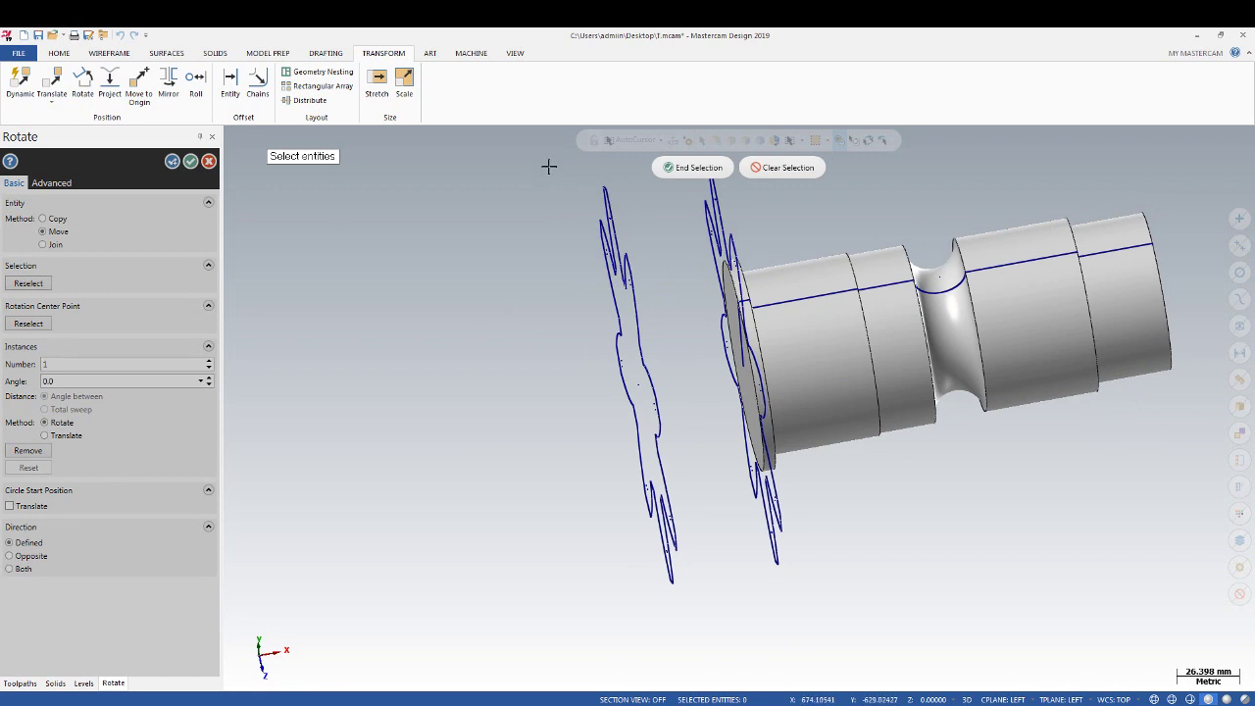
drag(542, 163, 690, 603)
middle_drag(601, 410, 712, 426)
click(698, 167)
Rotate the copied profile 15° about the shaft axis and check it
middle_drag(677, 262, 650, 379)
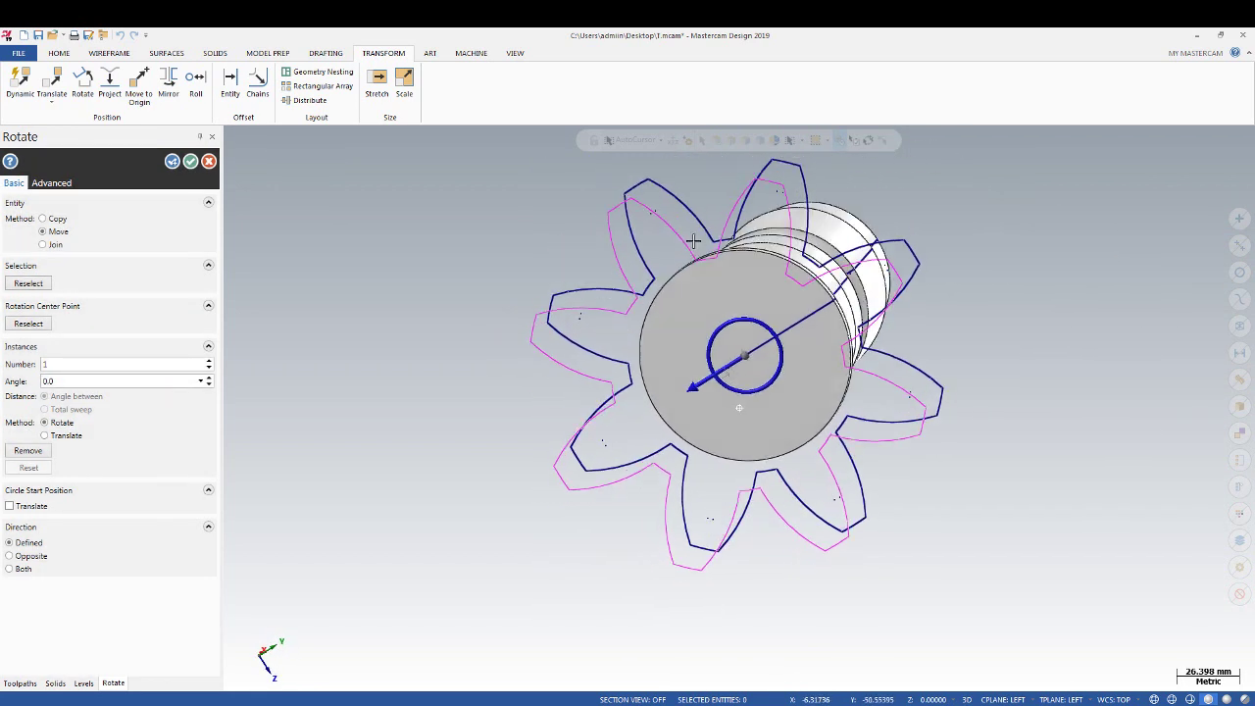
click(211, 379)
click(209, 379)
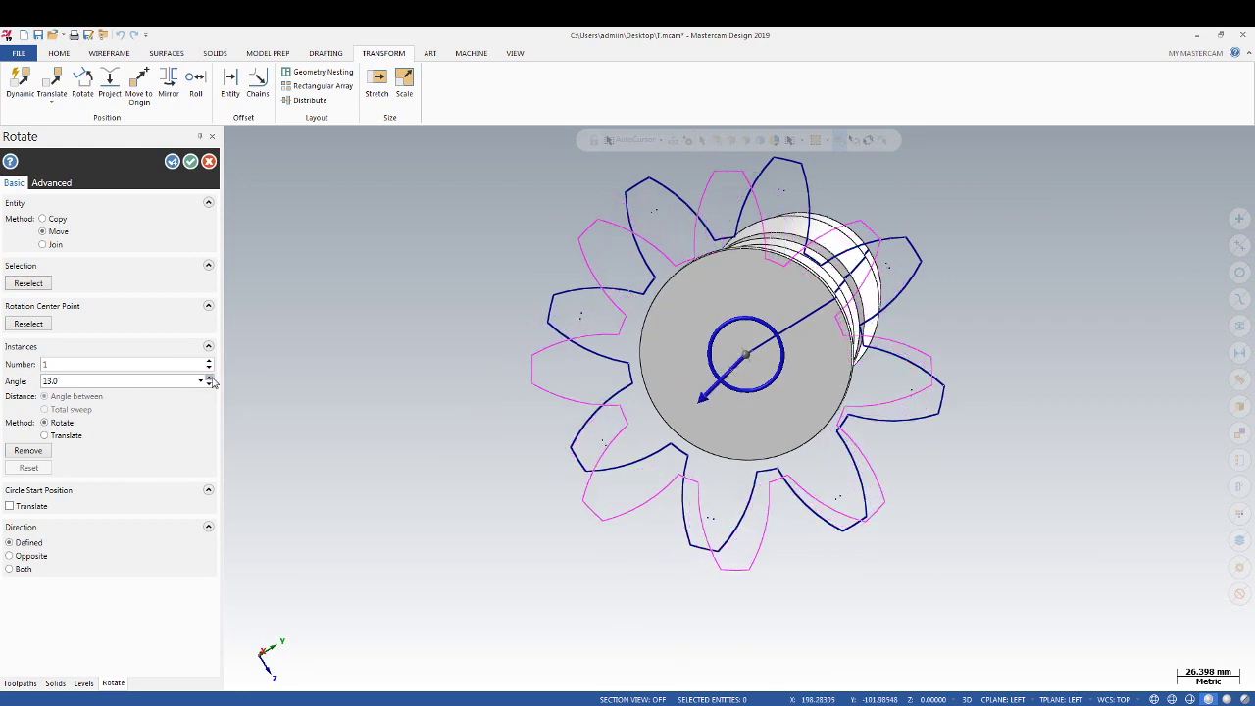
click(209, 384)
middle_drag(748, 279, 720, 297)
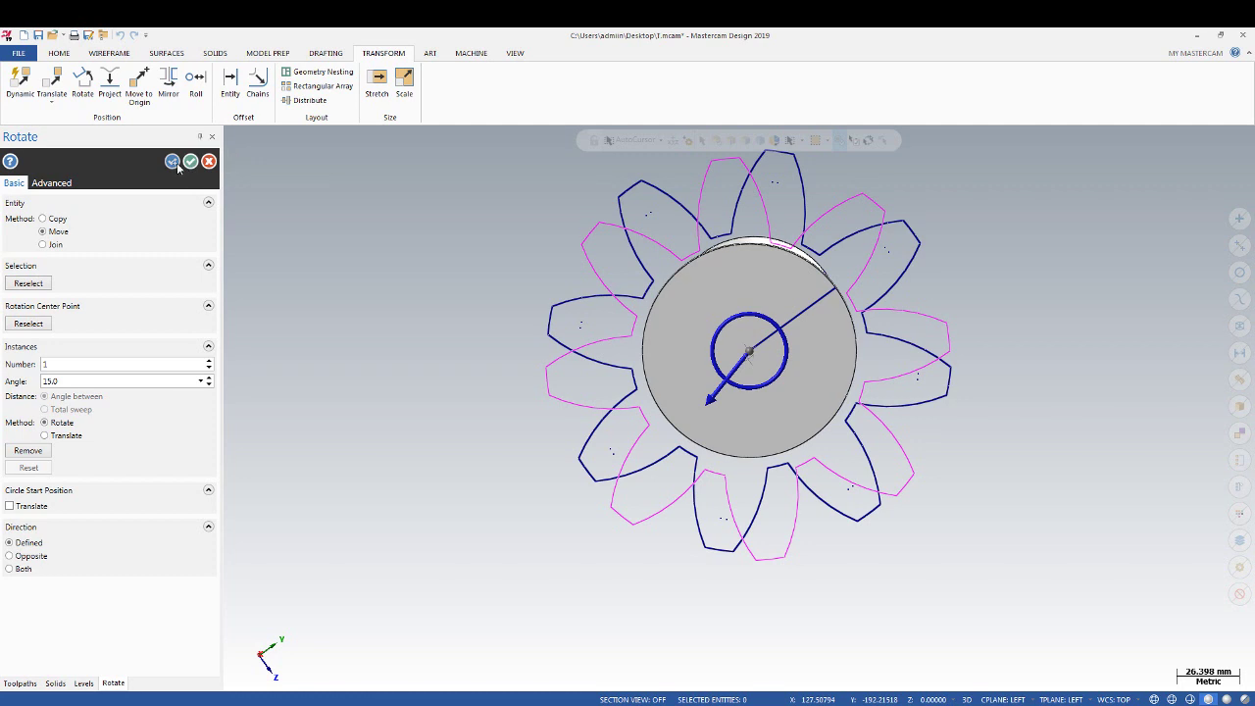
click(204, 169)
mouse_move(519, 275)
middle_down()
mouse_move(265, 320)
mouse_move(310, 335)
mouse_move(294, 333)
mouse_move(284, 303)
middle_up()
mouse_move(497, 340)
middle_down()
mouse_move(481, 351)
mouse_move(490, 339)
mouse_move(561, 359)
mouse_move(460, 333)
mouse_move(622, 242)
middle_up()
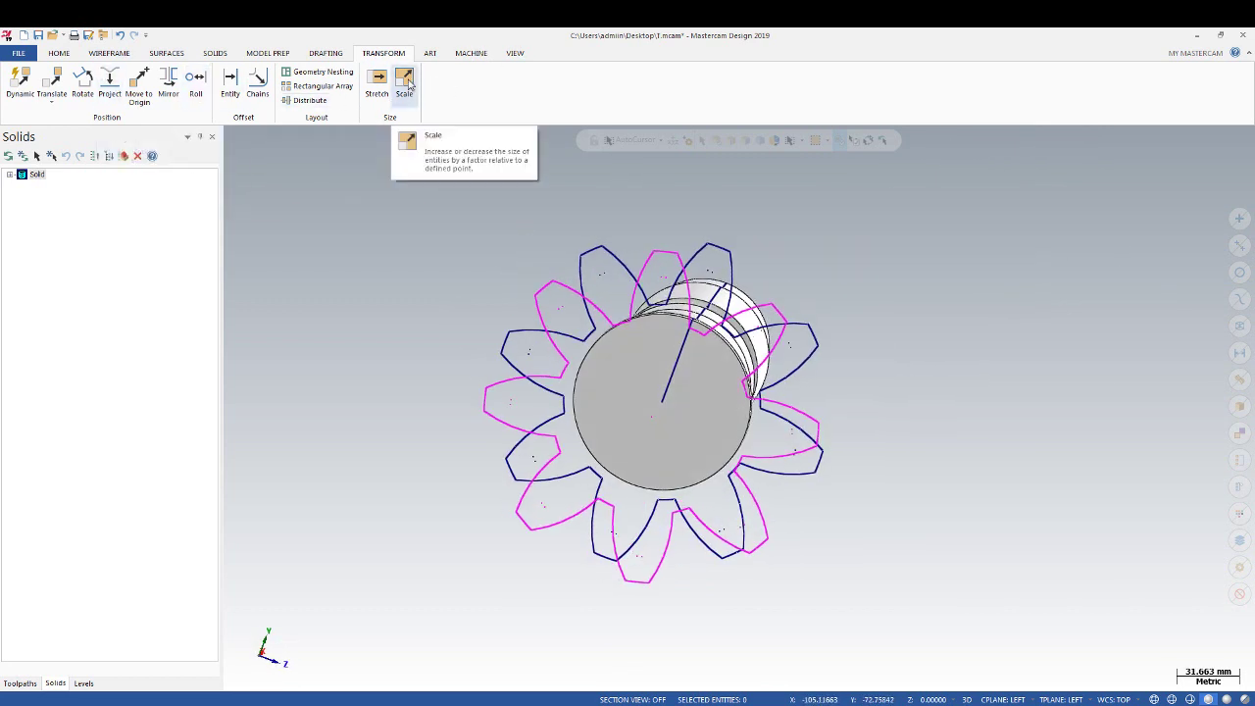
Scale the rotated gear profile in place by a uniform factor of 0.75
mouse_move(489, 179)
middle_down()
mouse_move(504, 348)
mouse_move(592, 351)
middle_up()
drag(527, 227, 657, 654)
middle_drag(667, 579, 682, 593)
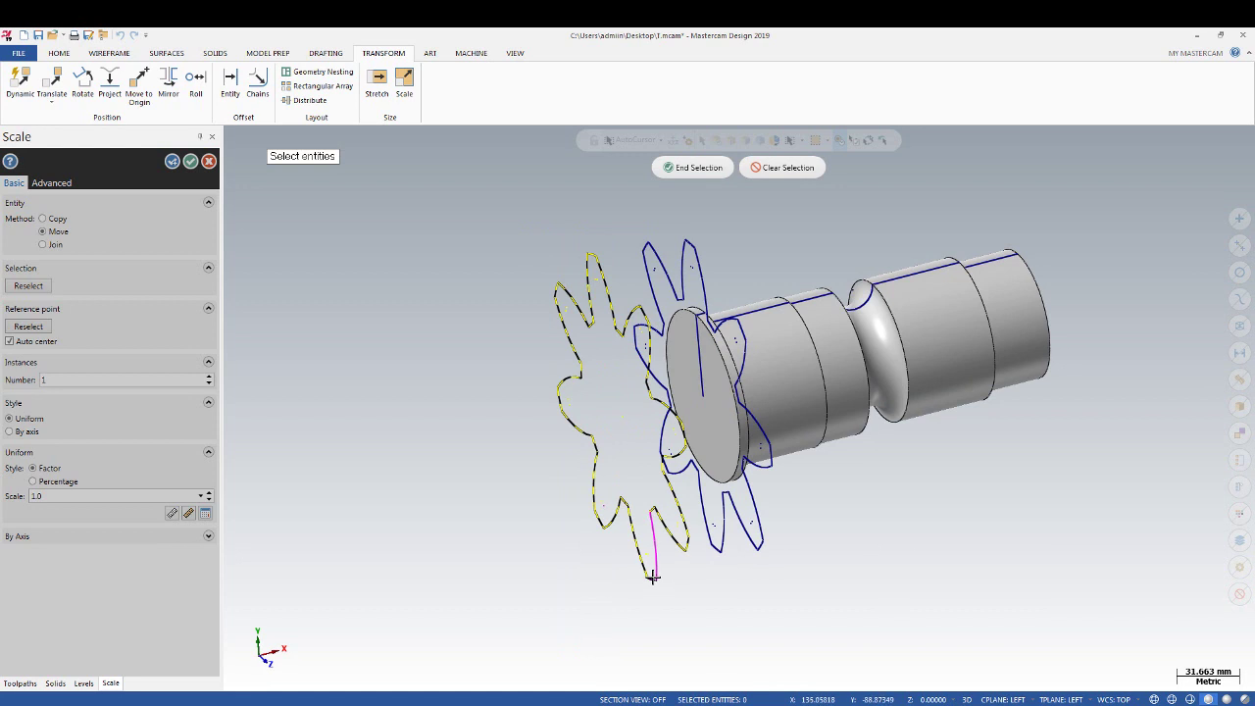
mouse_move(738, 494)
middle_down()
mouse_move(597, 353)
mouse_move(704, 182)
middle_up()
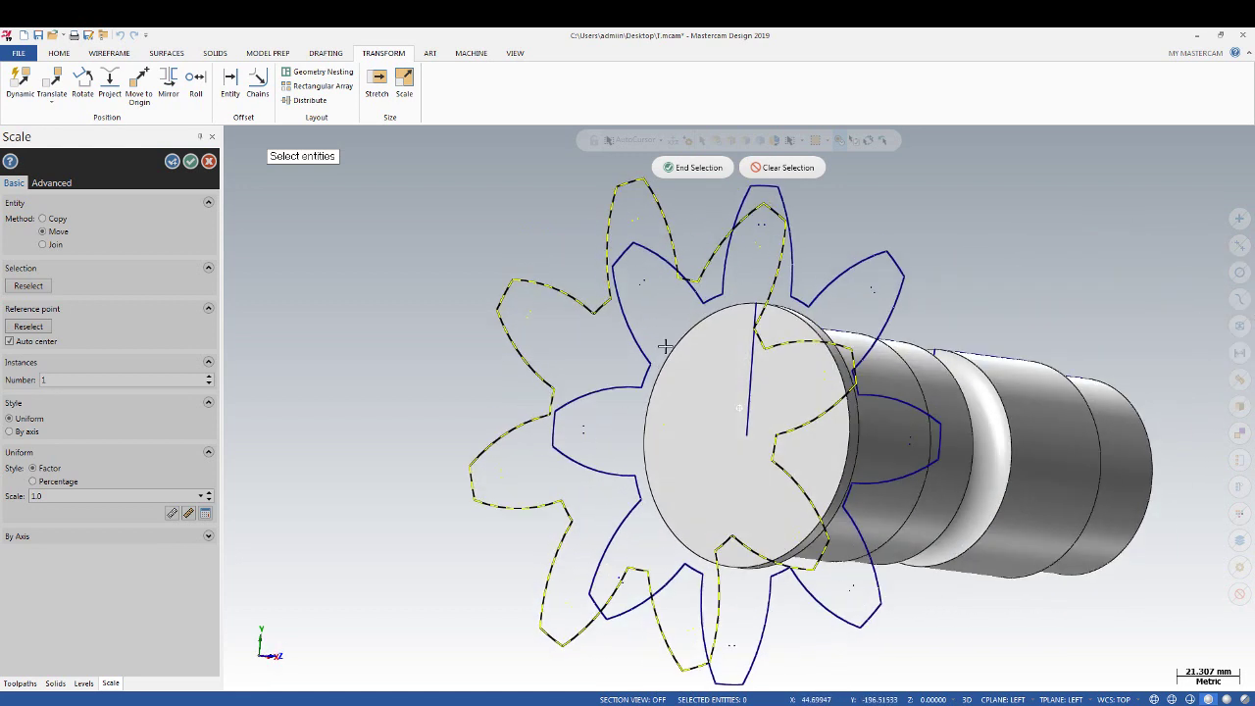
click(699, 171)
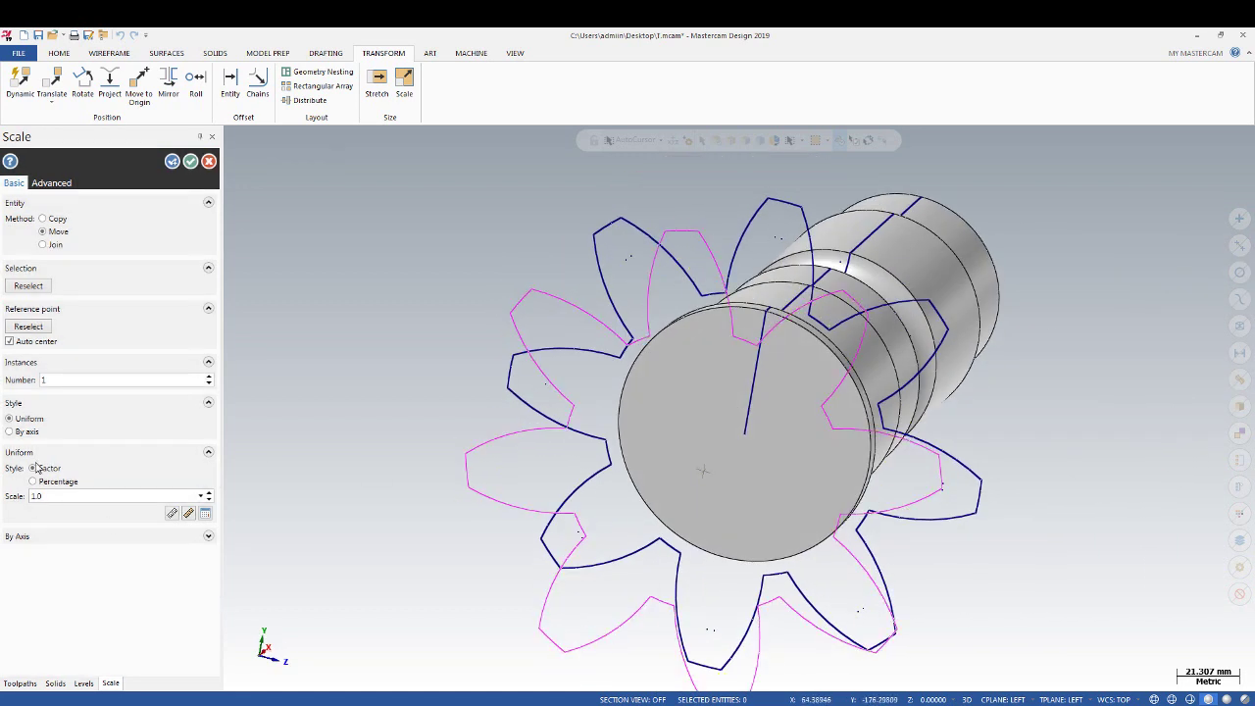
text(0.75)
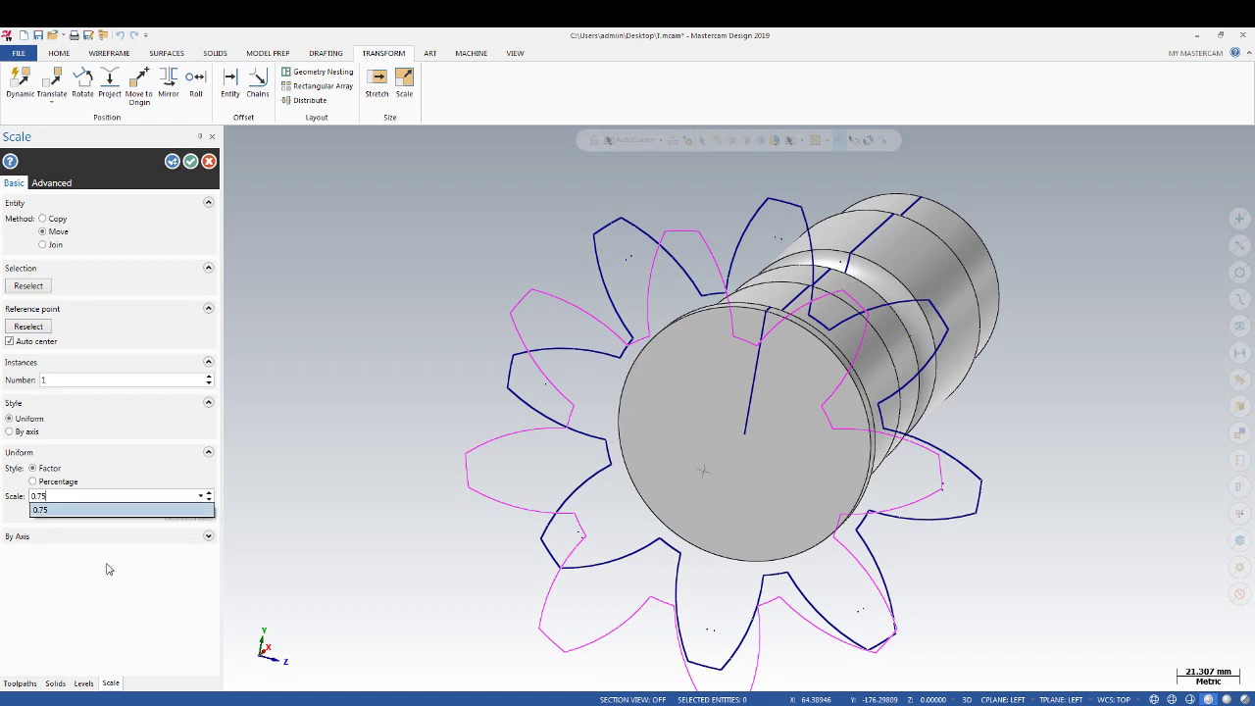
key(Tab)
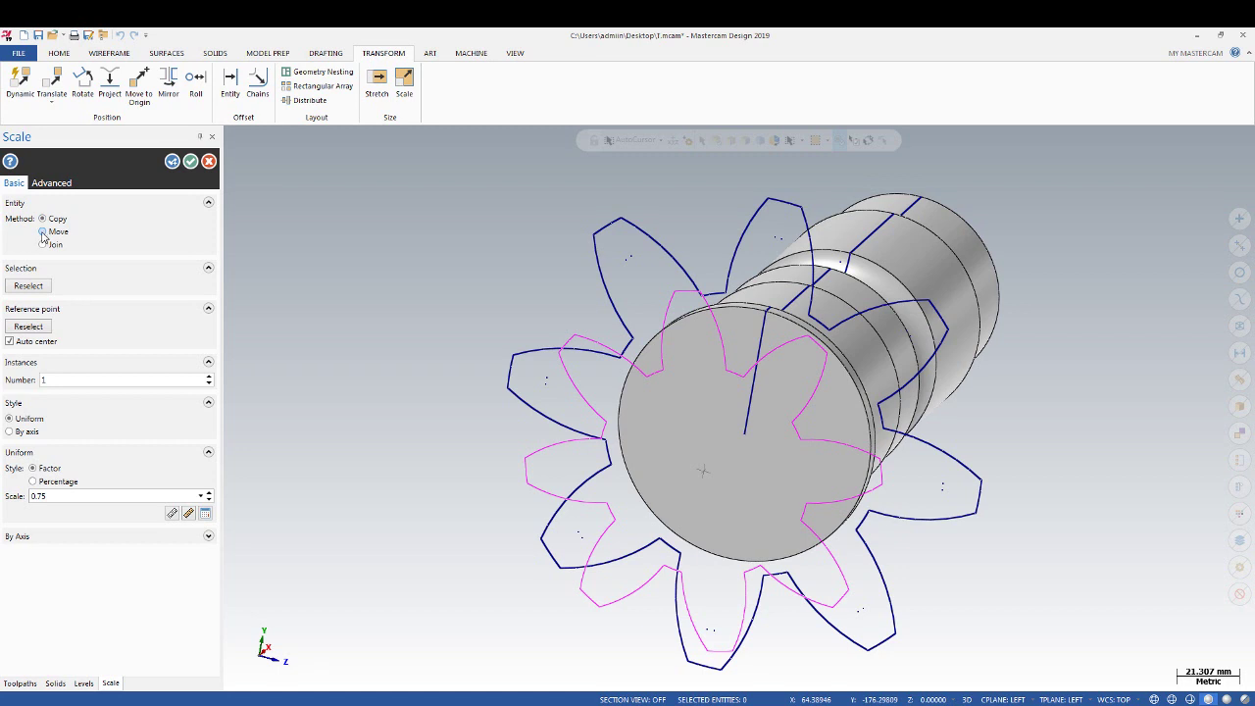
click(43, 219)
click(43, 232)
click(188, 164)
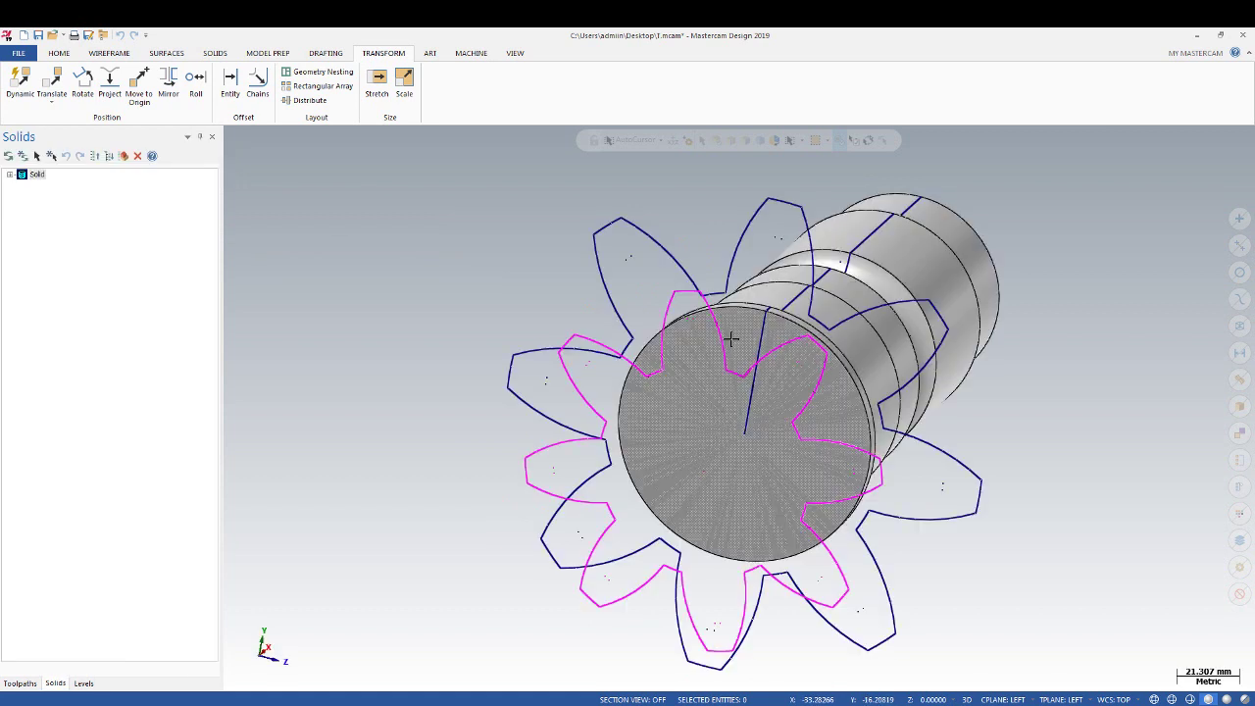
Select the full-size gear profile at the shaft end for a translate copy
mouse_move(679, 255)
middle_down()
mouse_move(683, 278)
mouse_move(619, 292)
middle_up()
scroll(673, 211, down, 3)
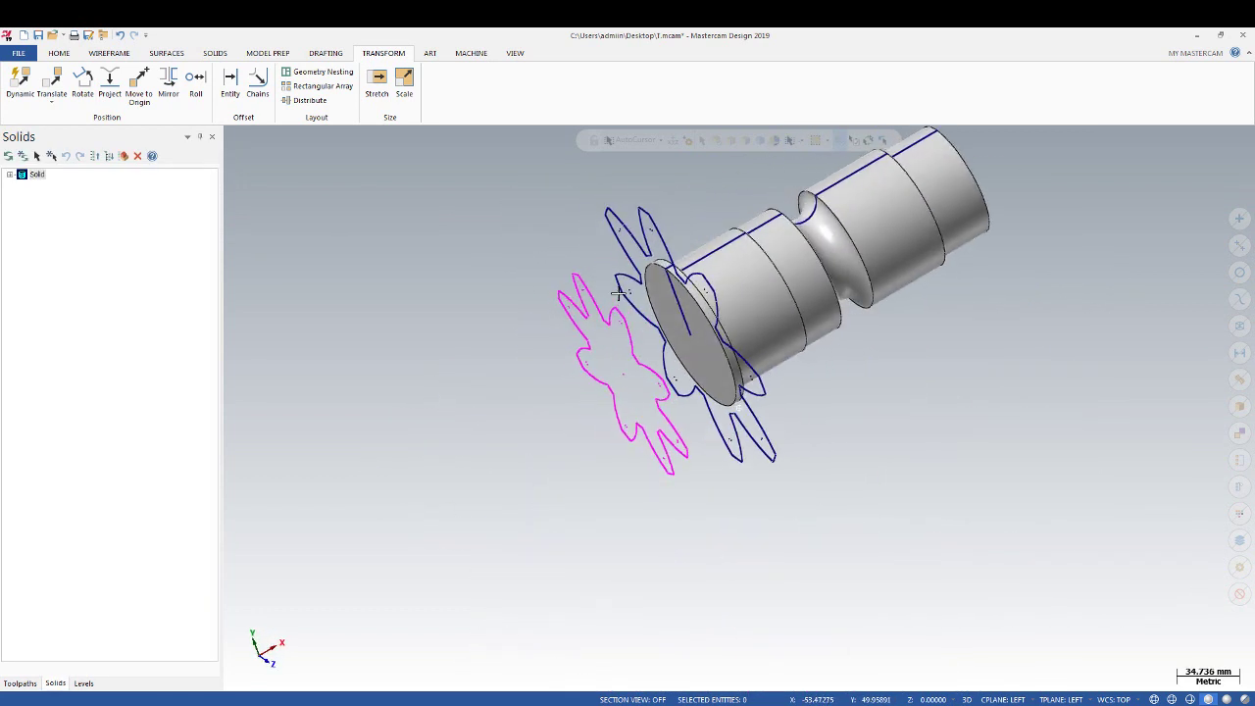
middle_drag(676, 348, 613, 325)
scroll(613, 326, up, 2)
mouse_move(589, 373)
middle_down()
mouse_move(673, 415)
mouse_move(622, 333)
mouse_move(546, 412)
mouse_move(578, 359)
mouse_move(524, 339)
mouse_move(572, 356)
mouse_move(564, 425)
middle_up()
scroll(564, 424, down, 1)
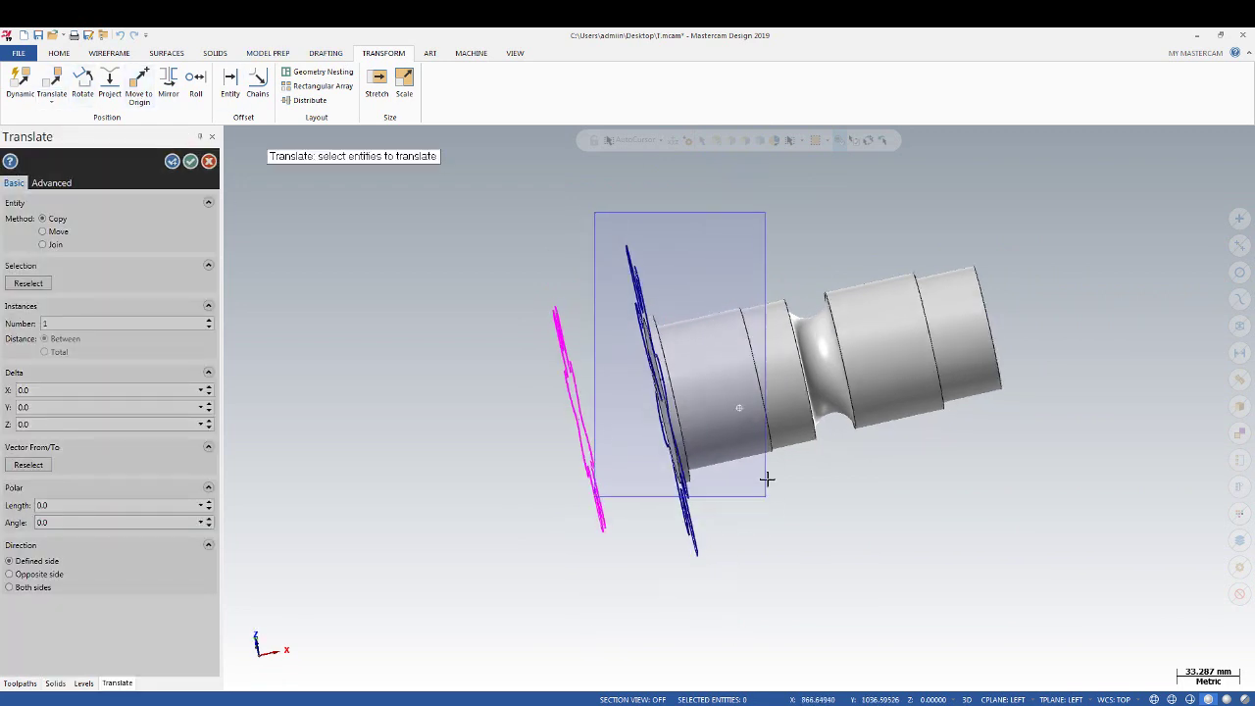
middle_drag(713, 420, 717, 454)
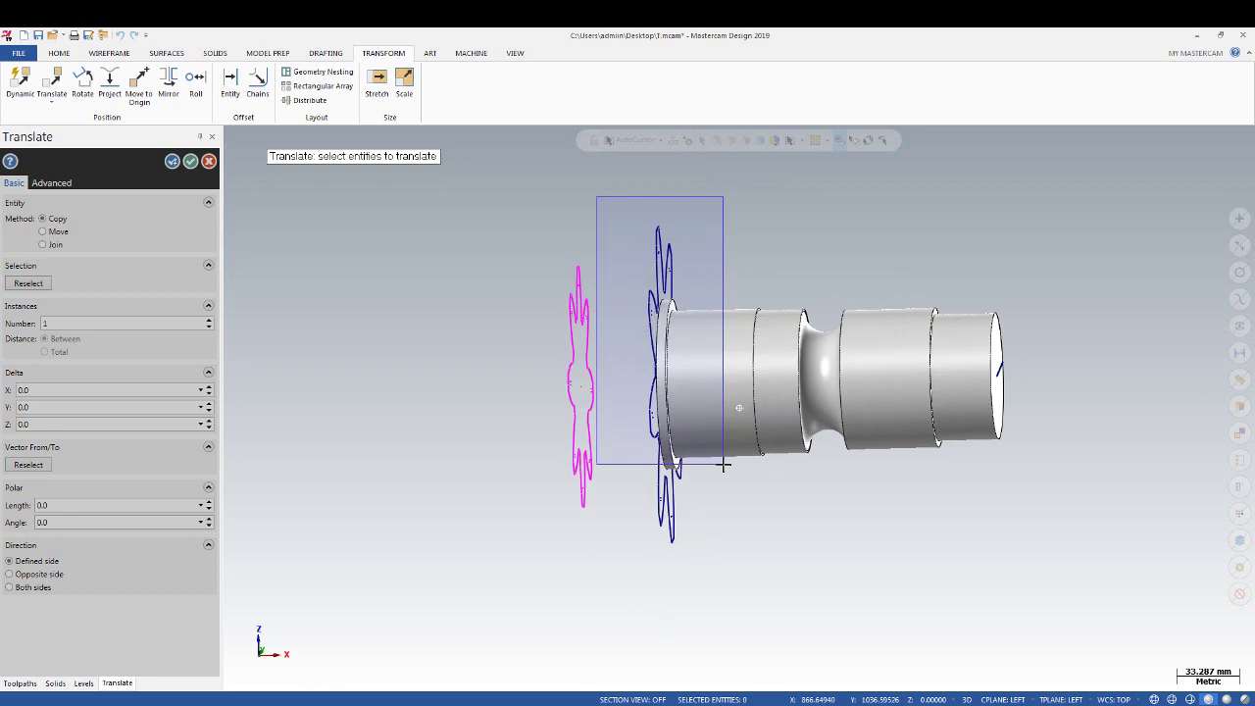
middle_drag(684, 507, 696, 382)
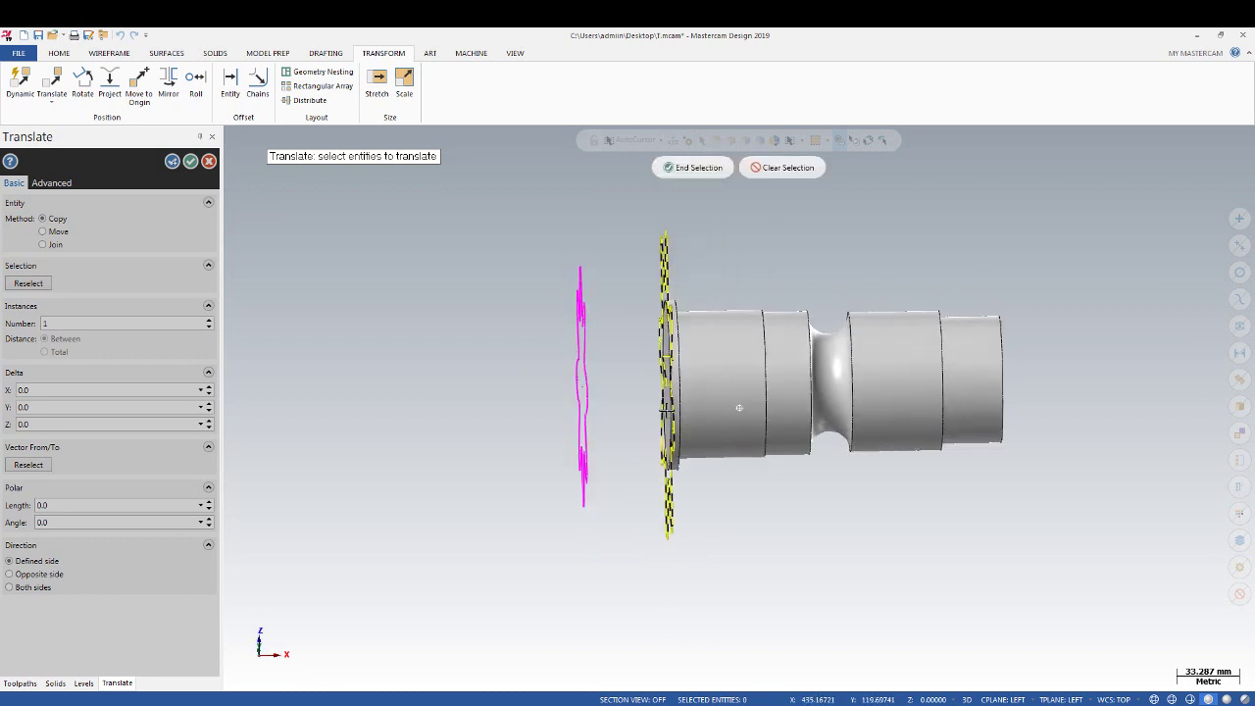
scroll(697, 383, up, 3)
mouse_move(639, 324)
middle_down()
mouse_move(688, 432)
mouse_move(720, 418)
mouse_move(717, 440)
mouse_move(717, 373)
middle_up()
scroll(687, 433, up, 2)
scroll(687, 433, up, 2)
scroll(727, 324, down, 2)
scroll(728, 324, down, 3)
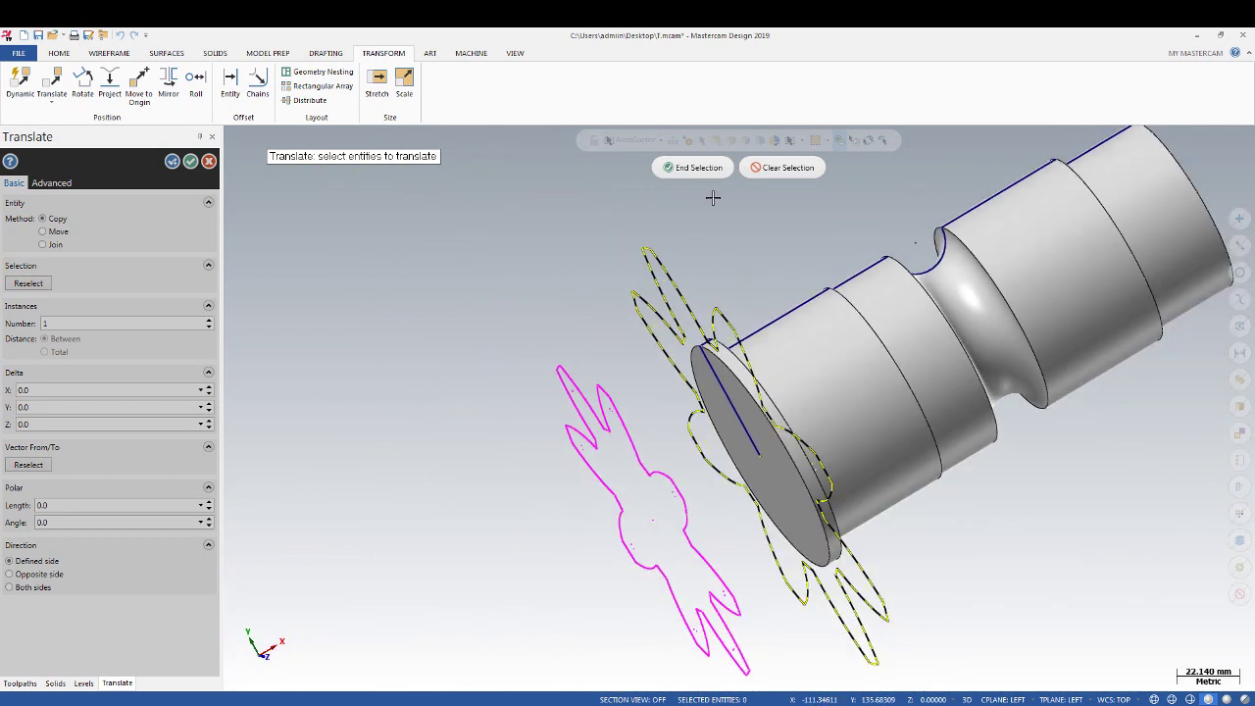
click(693, 167)
Copy the selected profile 95 mm along Z
scroll(716, 466, down, 1)
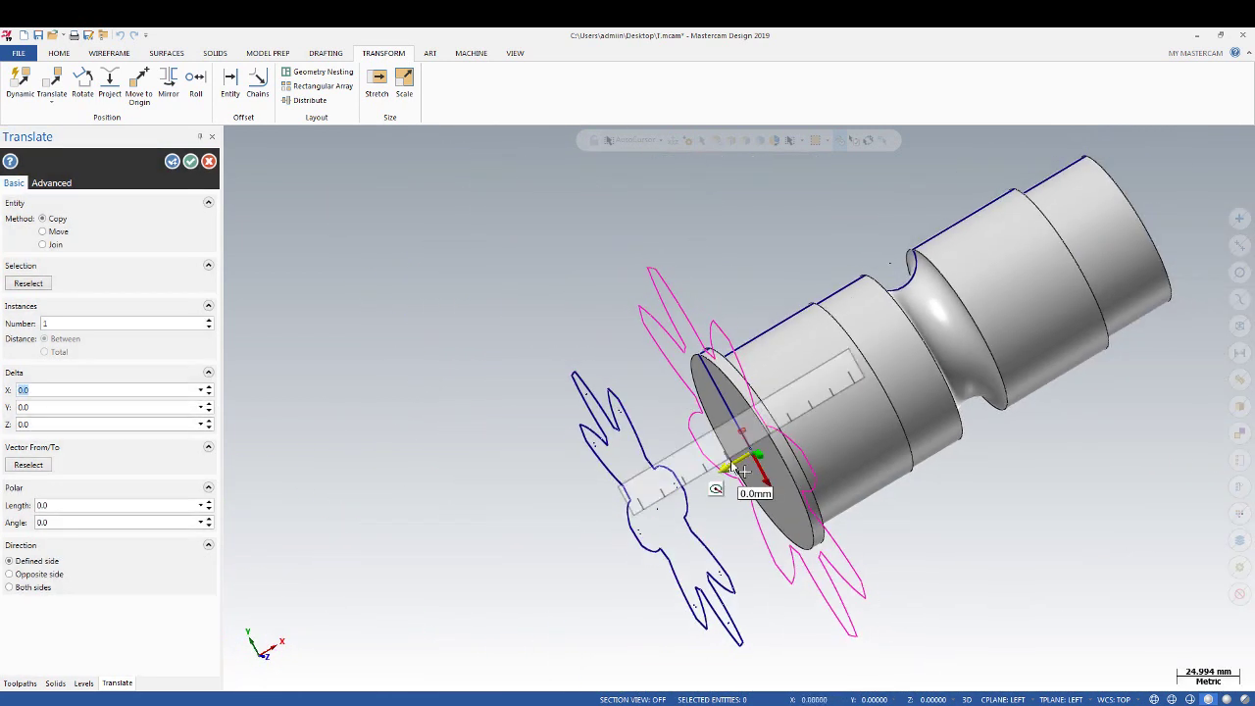
drag(751, 461, 593, 533)
drag(527, 555, 522, 556)
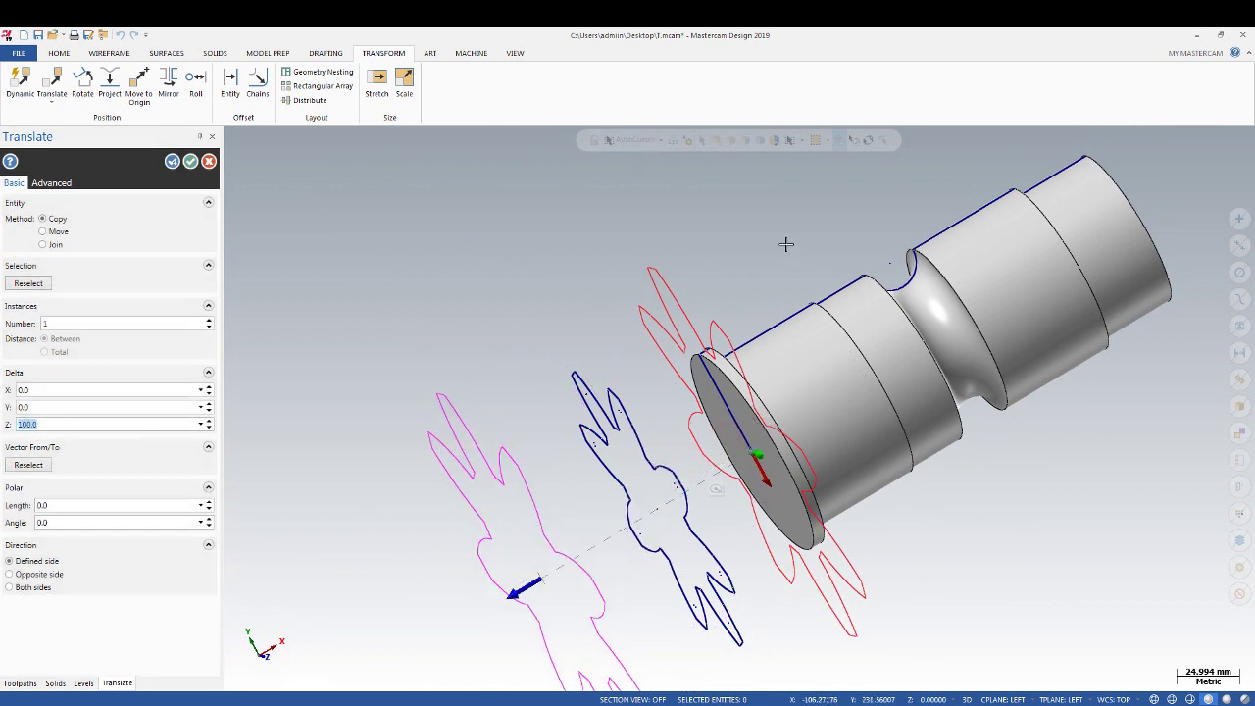
text(95)
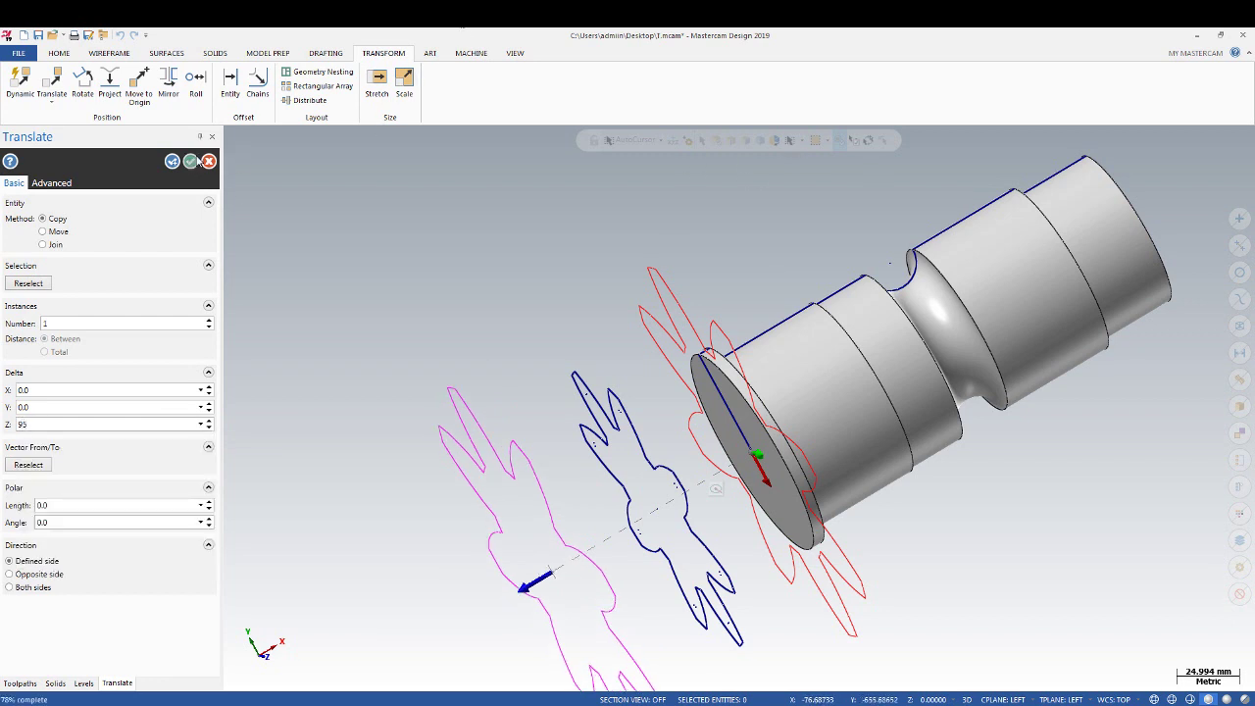
click(190, 162)
scroll(393, 338, up, 3)
scroll(417, 331, down, 3)
mouse_move(496, 316)
middle_down()
mouse_move(535, 273)
mouse_move(617, 267)
mouse_move(418, 281)
mouse_move(525, 527)
middle_up()
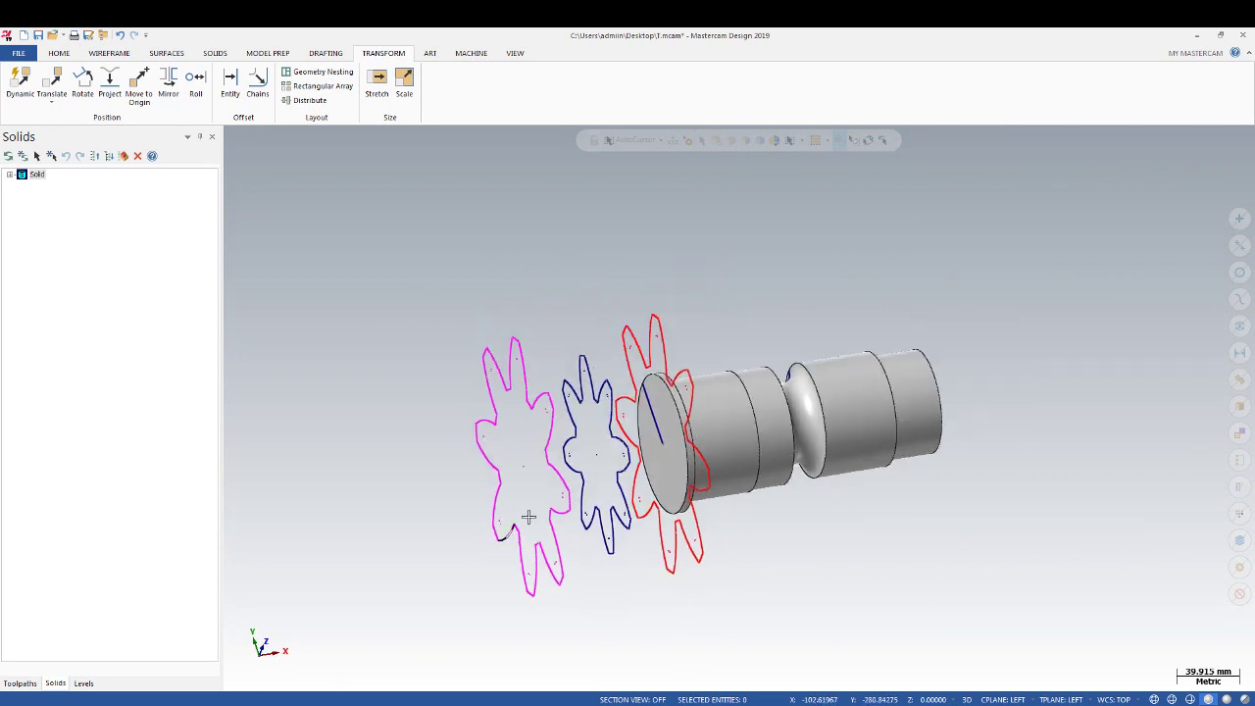
Cancel a stray scale command and pick the outermost gear profile for rotation
scroll(525, 526, up, 2)
scroll(517, 521, up, 2)
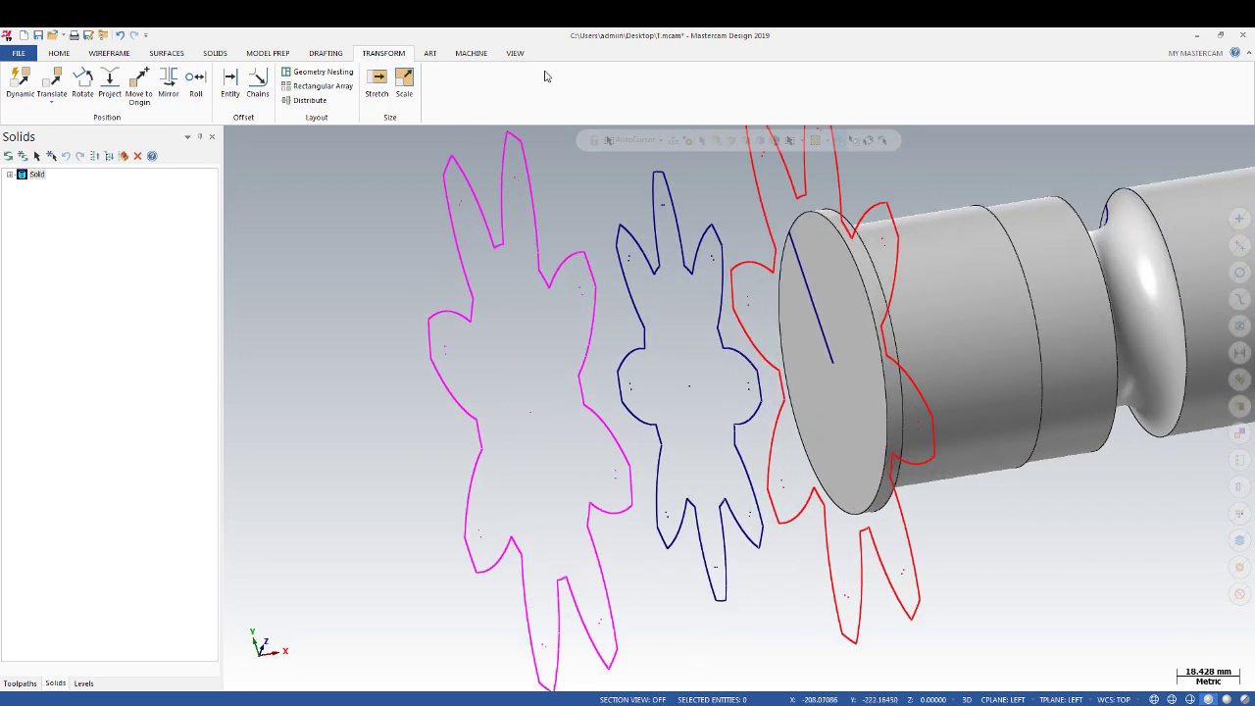
click(412, 98)
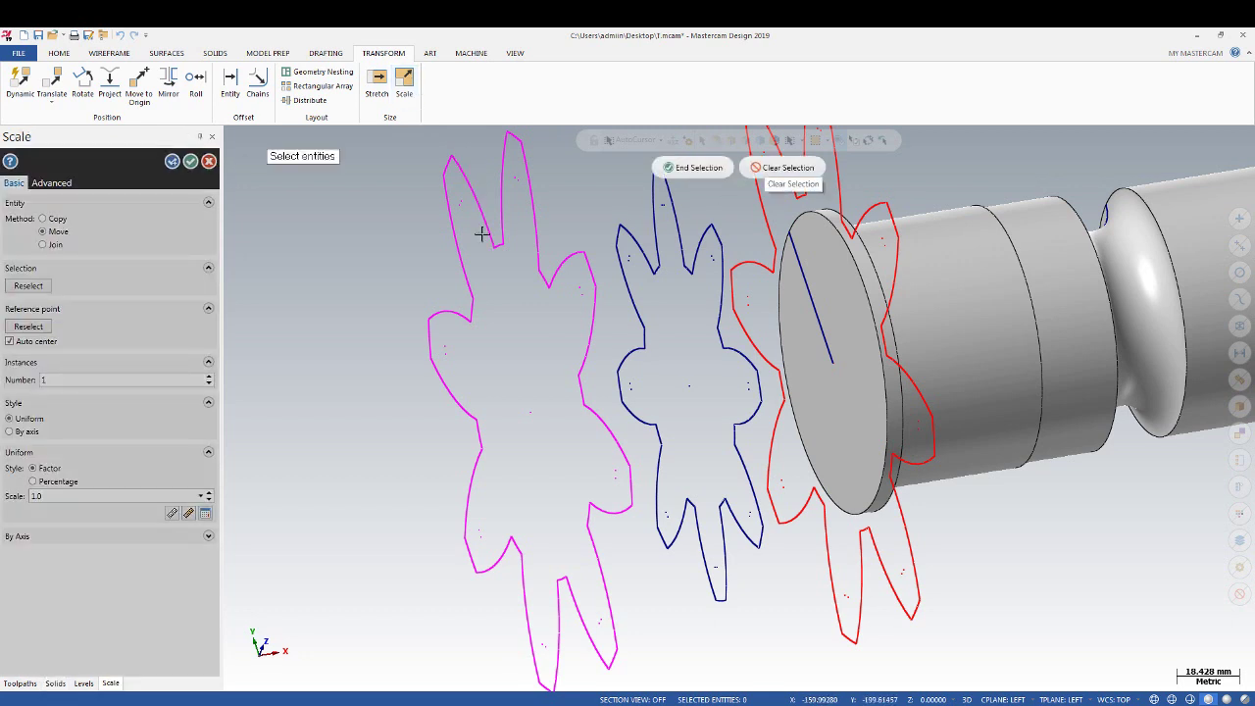
key(Escape)
click(83, 85)
middle_drag(441, 246, 419, 173)
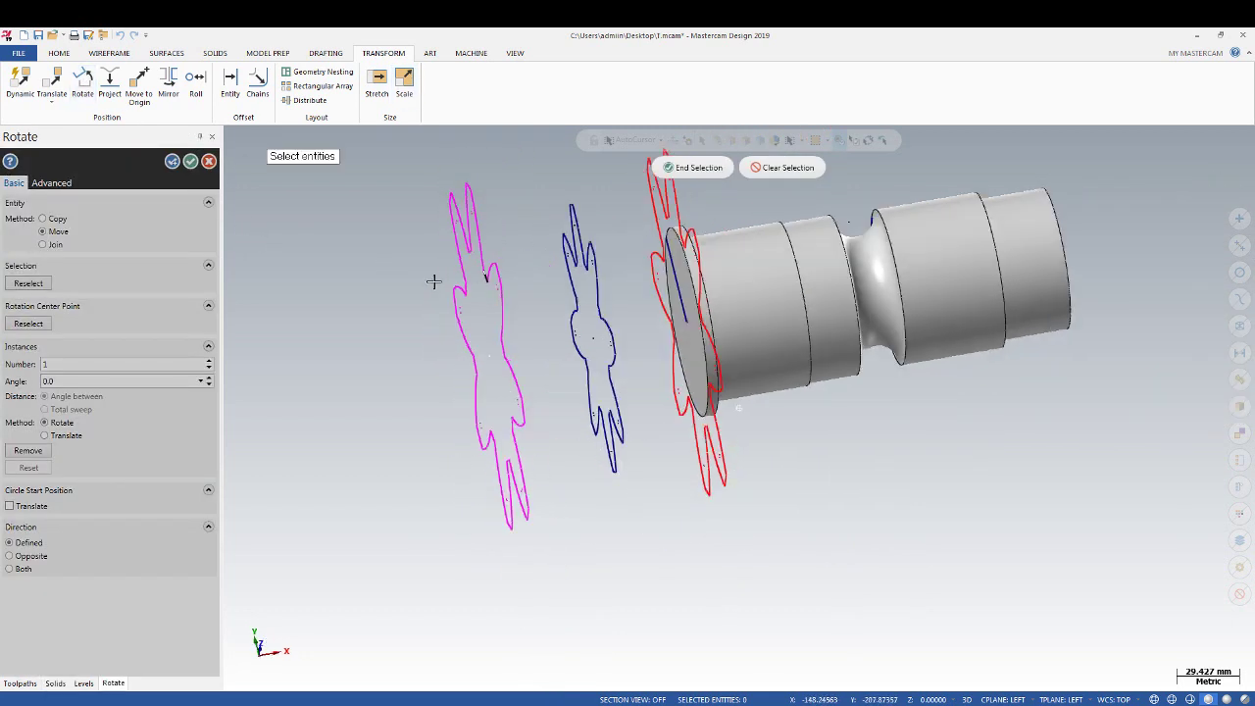
middle_drag(506, 476, 820, 92)
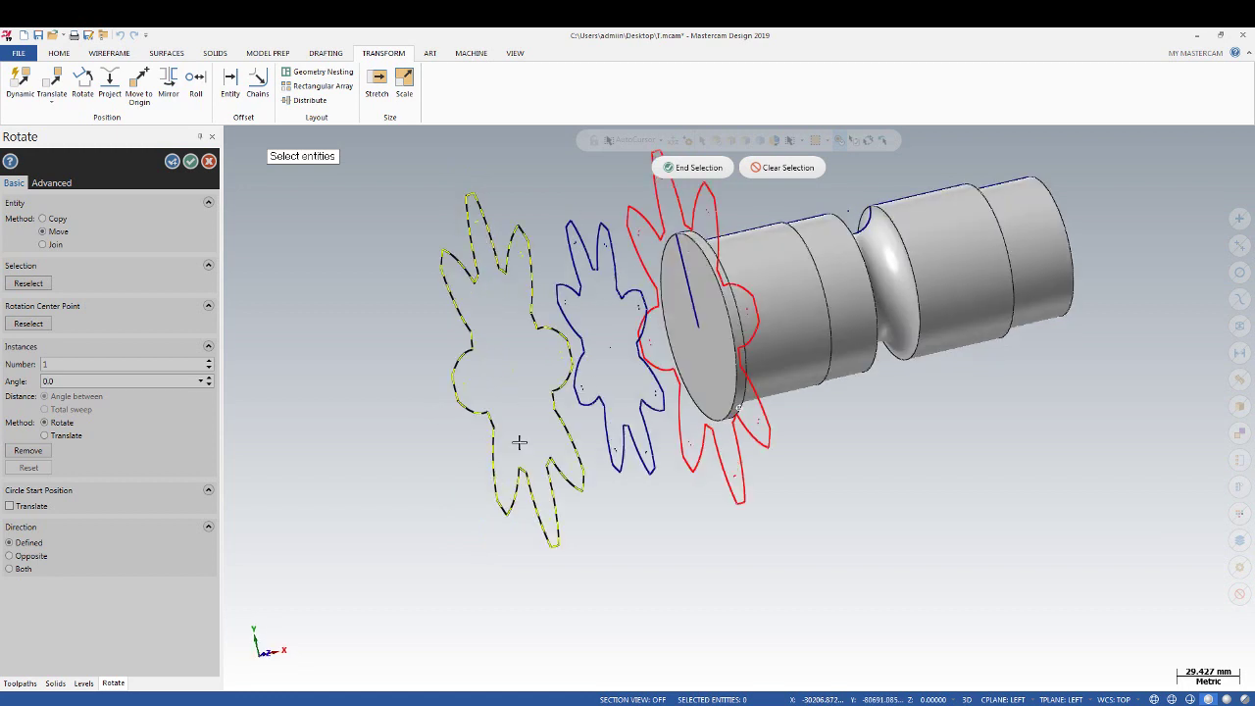
key(Return)
Rotate the outermost gear profile 30° about its centre
scroll(415, 320, up, 2)
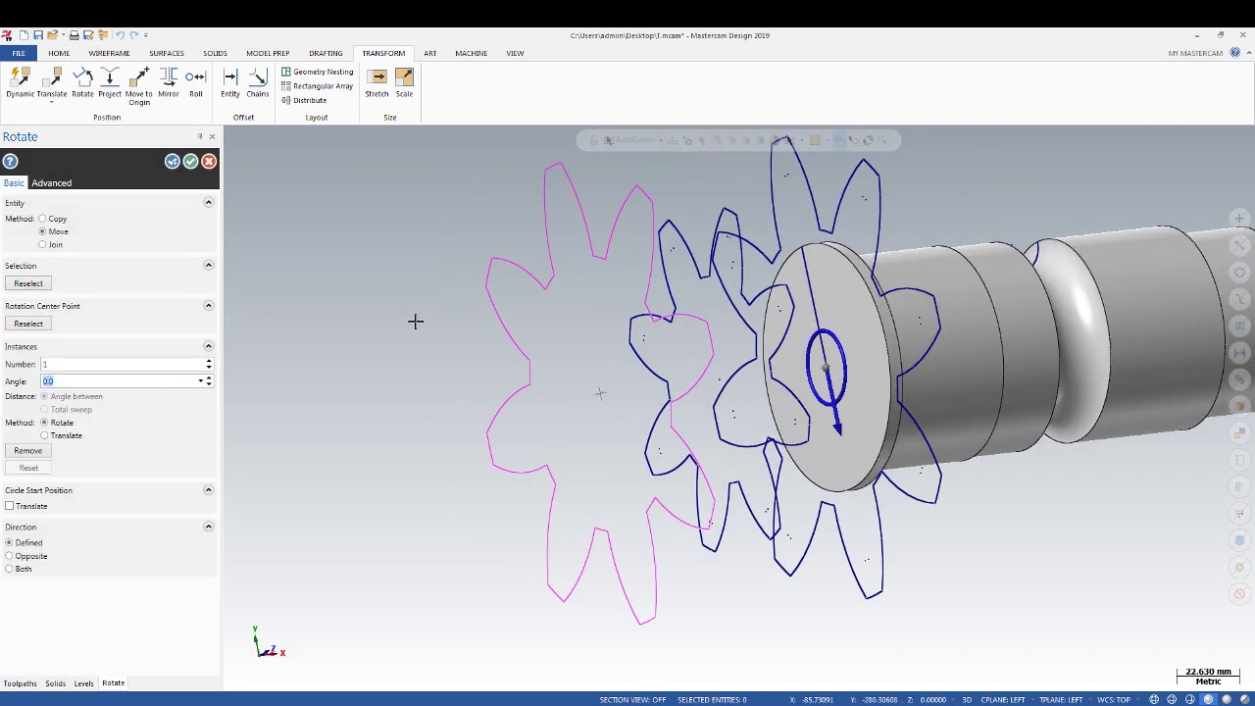
click(209, 380)
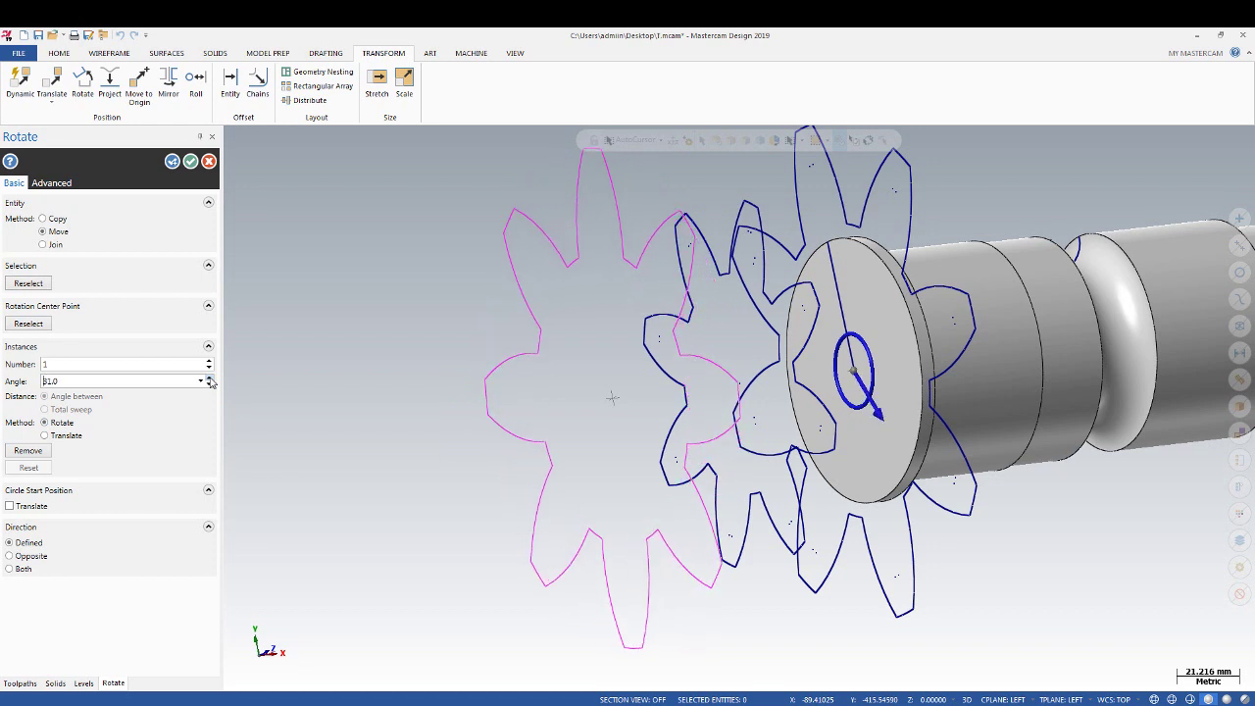
middle_drag(394, 364, 608, 359)
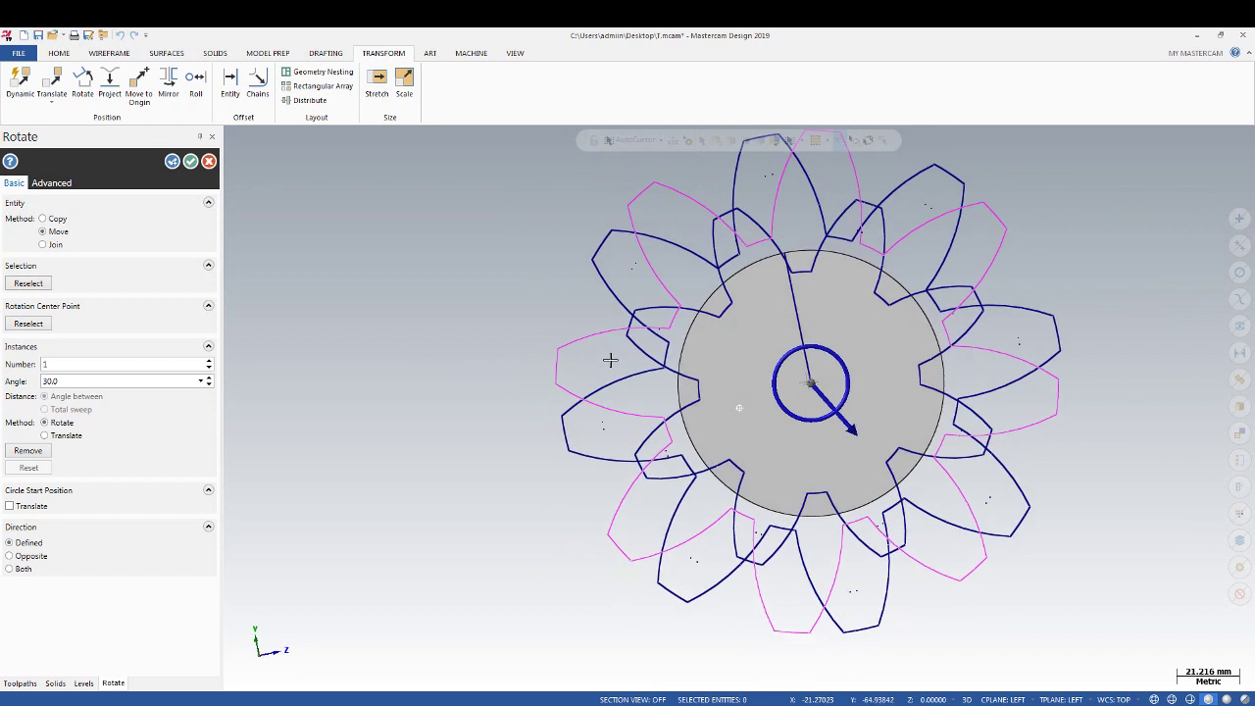
click(190, 167)
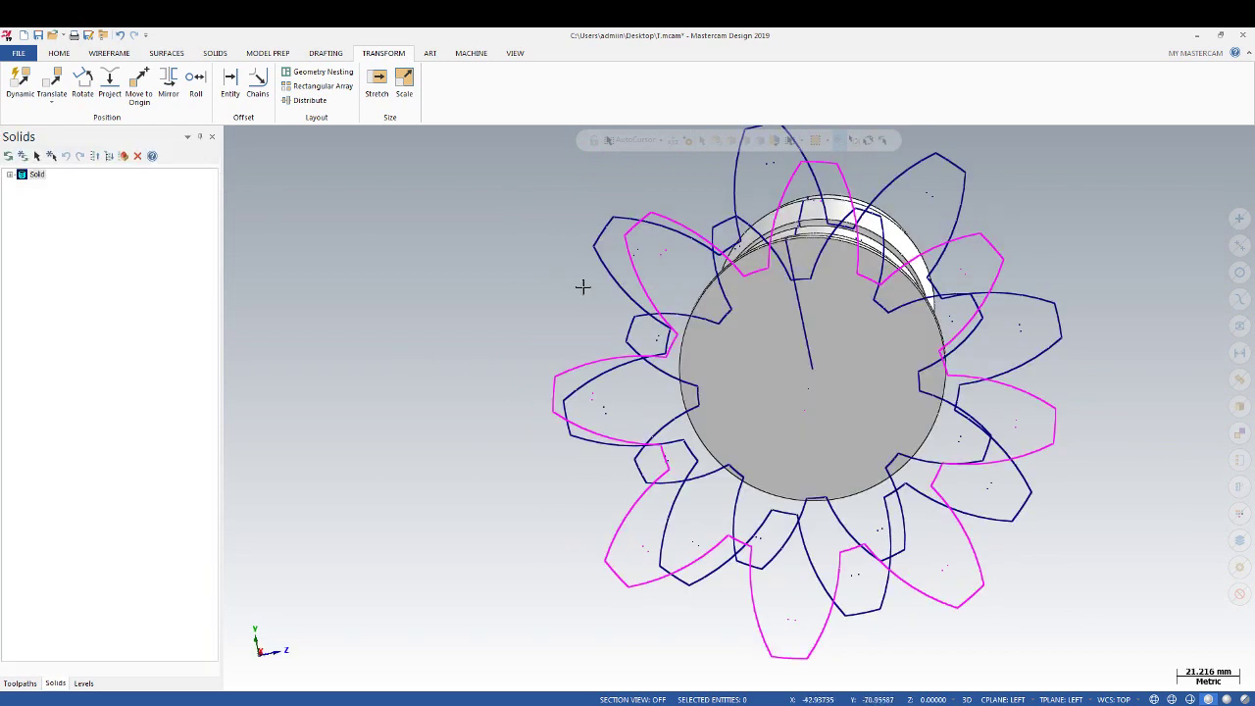
scroll(641, 266, up, 2)
scroll(673, 258, down, 3)
mouse_move(673, 258)
middle_down()
mouse_move(502, 308)
mouse_move(476, 330)
mouse_move(563, 154)
mouse_move(524, 275)
mouse_move(435, 287)
mouse_move(503, 281)
middle_up()
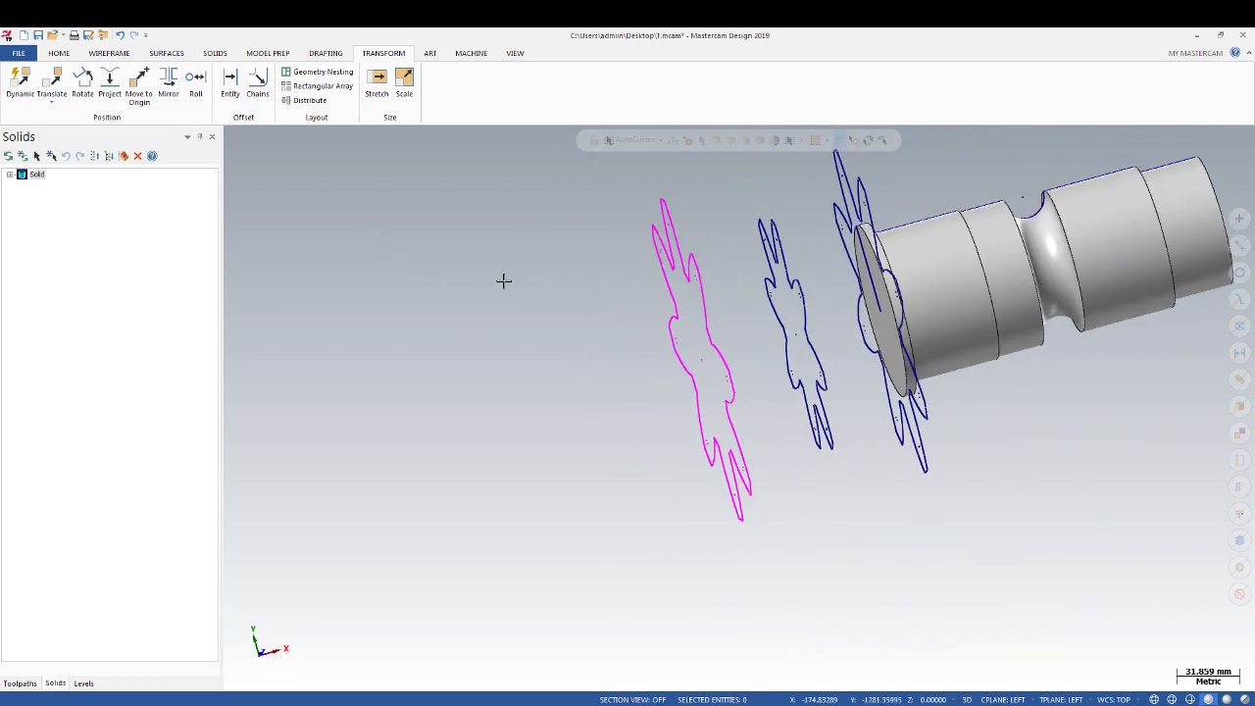
Switch to the left view and frame the profiles beside the shaft
click(515, 53)
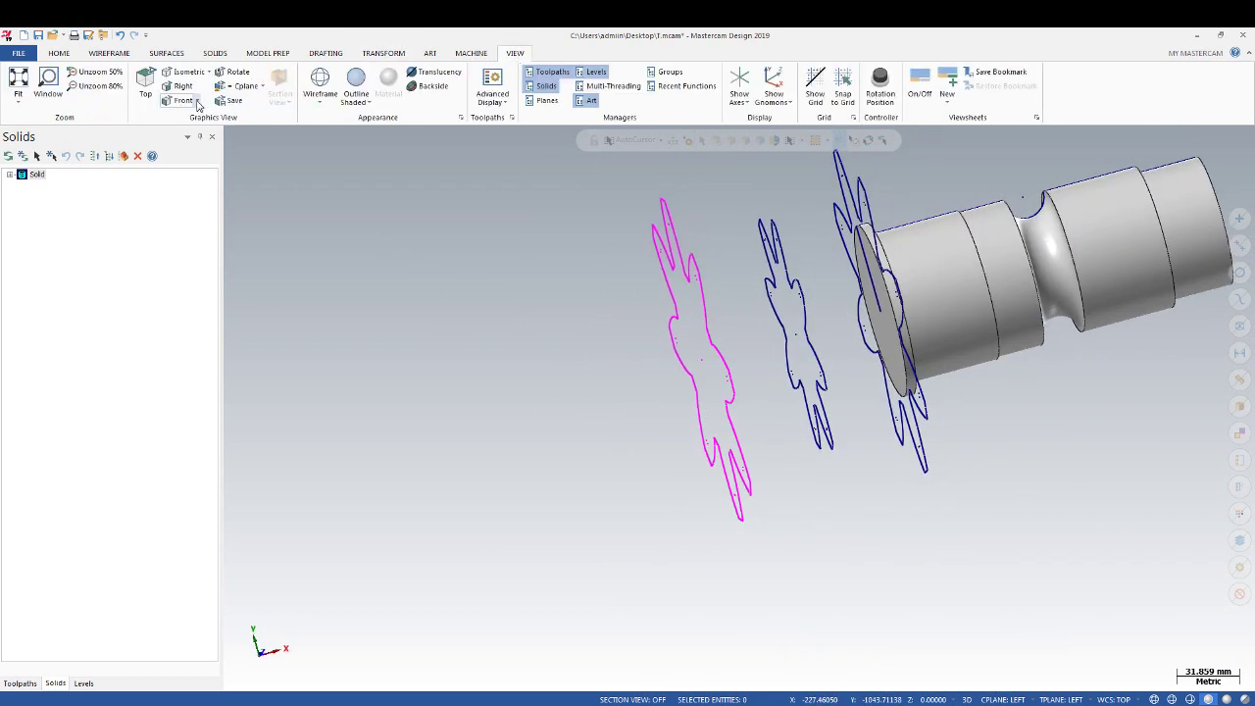
click(181, 134)
scroll(455, 363, up, 1)
scroll(490, 368, up, 1)
scroll(599, 363, up, 1)
middle_drag(644, 363, 429, 494)
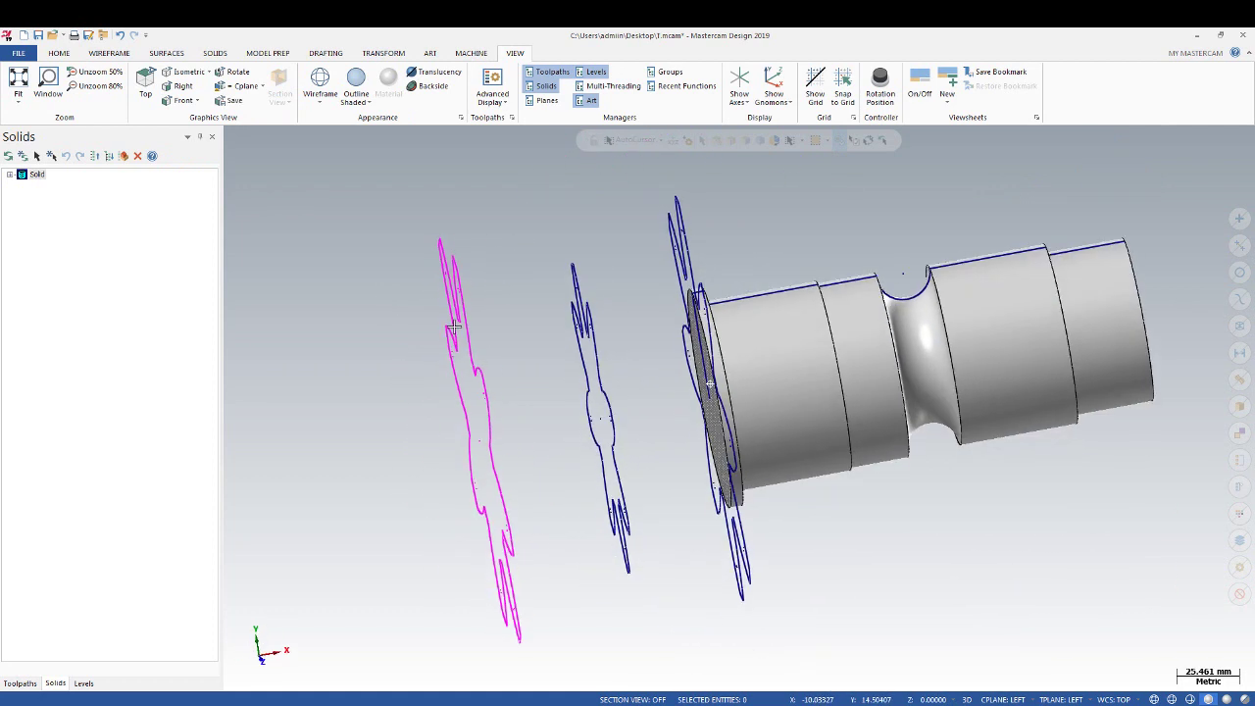
Scale the outermost gear profile uniformly by 0.5 so the stack tapers
click(382, 55)
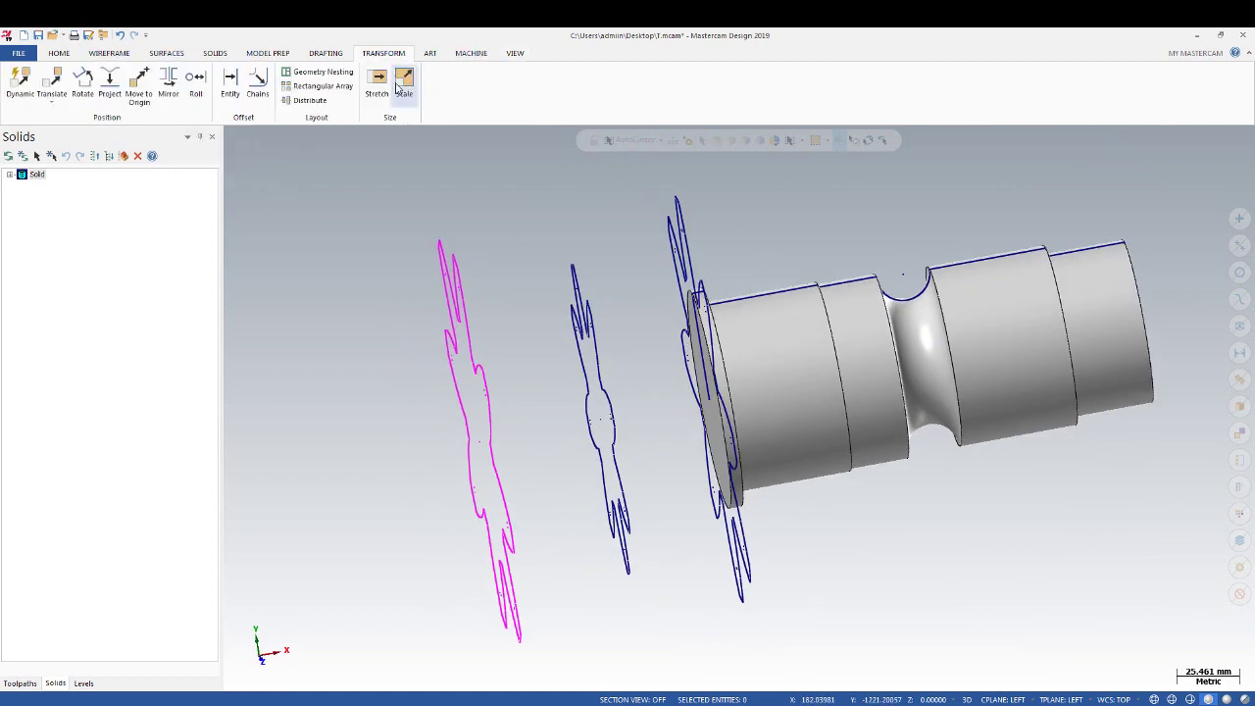
scroll(486, 313, down, 2)
middle_drag(454, 291, 454, 193)
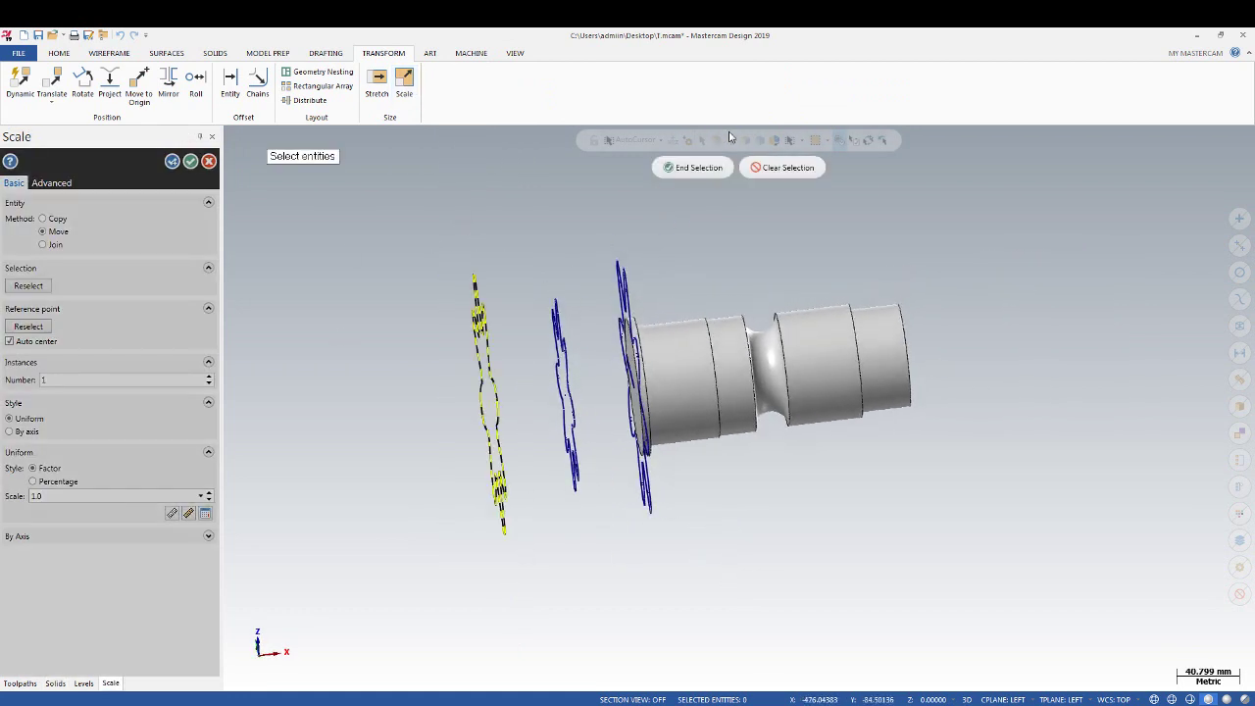
mouse_move(677, 195)
middle_down()
mouse_move(670, 373)
mouse_move(208, 378)
middle_up()
scroll(670, 374, up, 3)
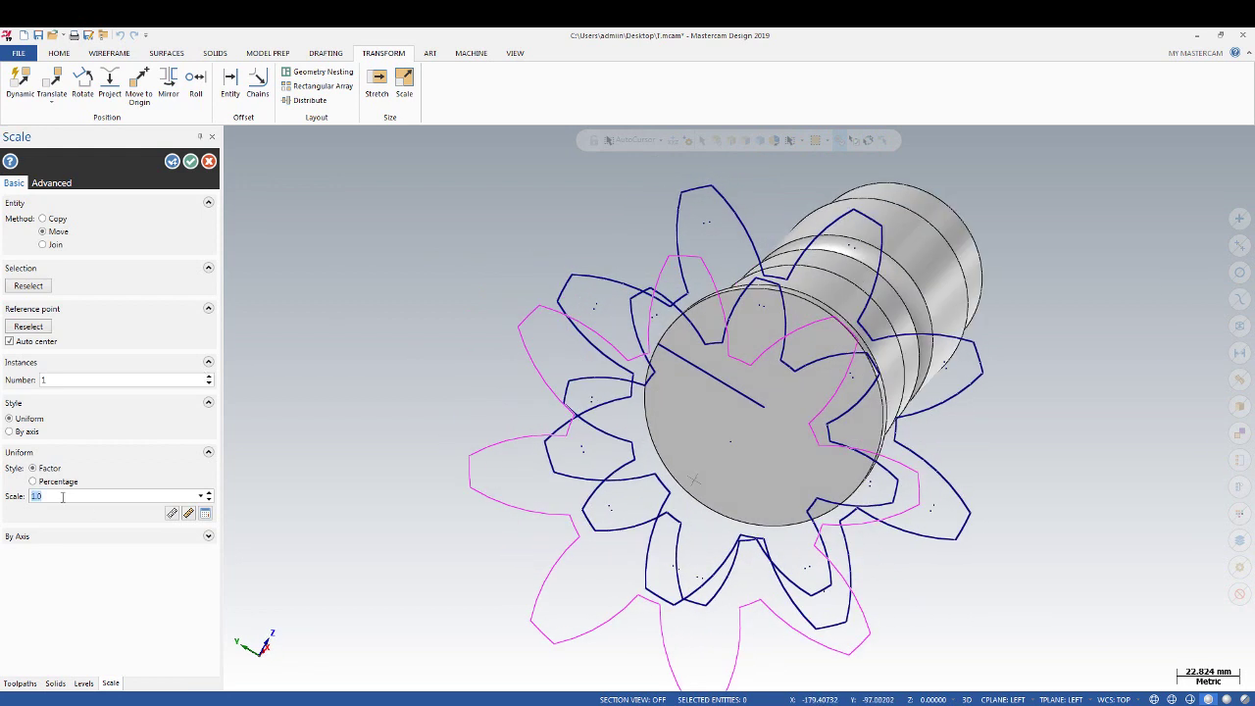
mouse_move(541, 466)
middle_down()
mouse_move(576, 312)
mouse_move(603, 450)
middle_up()
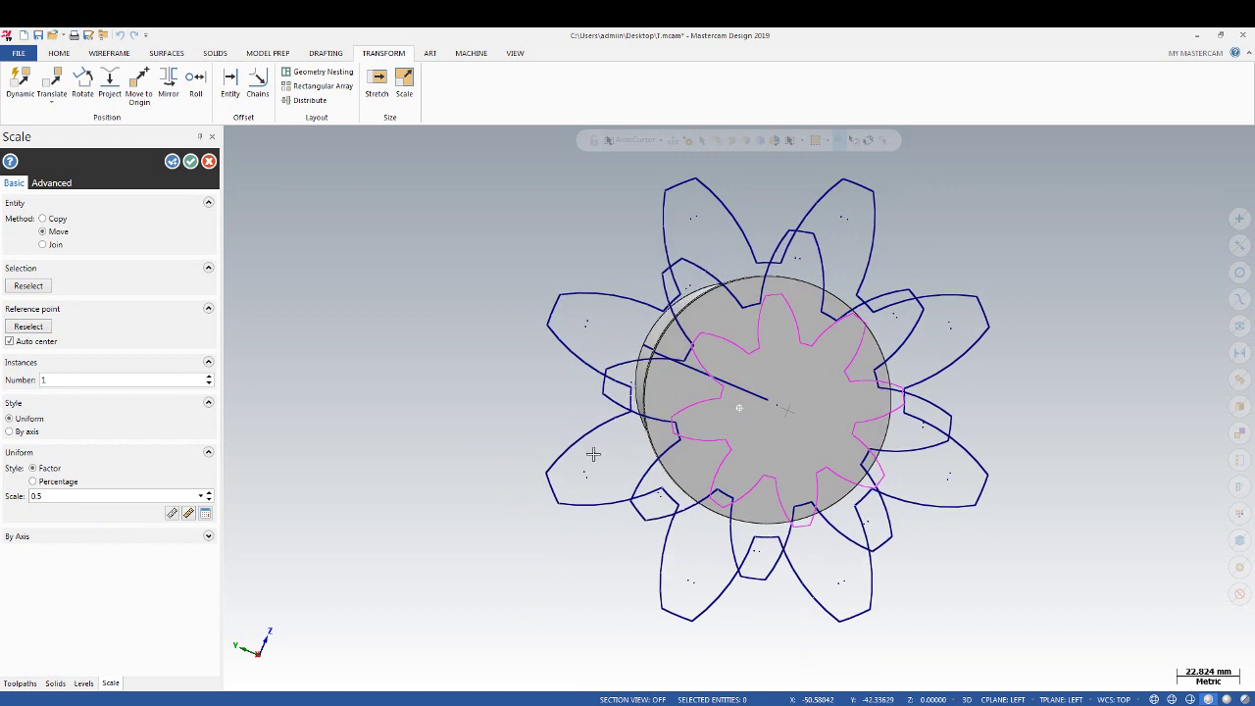
scroll(784, 410, up, 4)
scroll(589, 324, down, 2)
scroll(687, 325, down, 1)
scroll(784, 328, down, 1)
mouse_move(785, 328)
middle_down()
mouse_move(723, 440)
mouse_move(913, 212)
mouse_move(1030, 310)
mouse_move(978, 333)
mouse_move(743, 330)
mouse_move(667, 278)
mouse_move(656, 319)
mouse_move(614, 258)
mouse_move(771, 477)
mouse_move(706, 412)
mouse_move(713, 456)
mouse_move(678, 506)
middle_up()
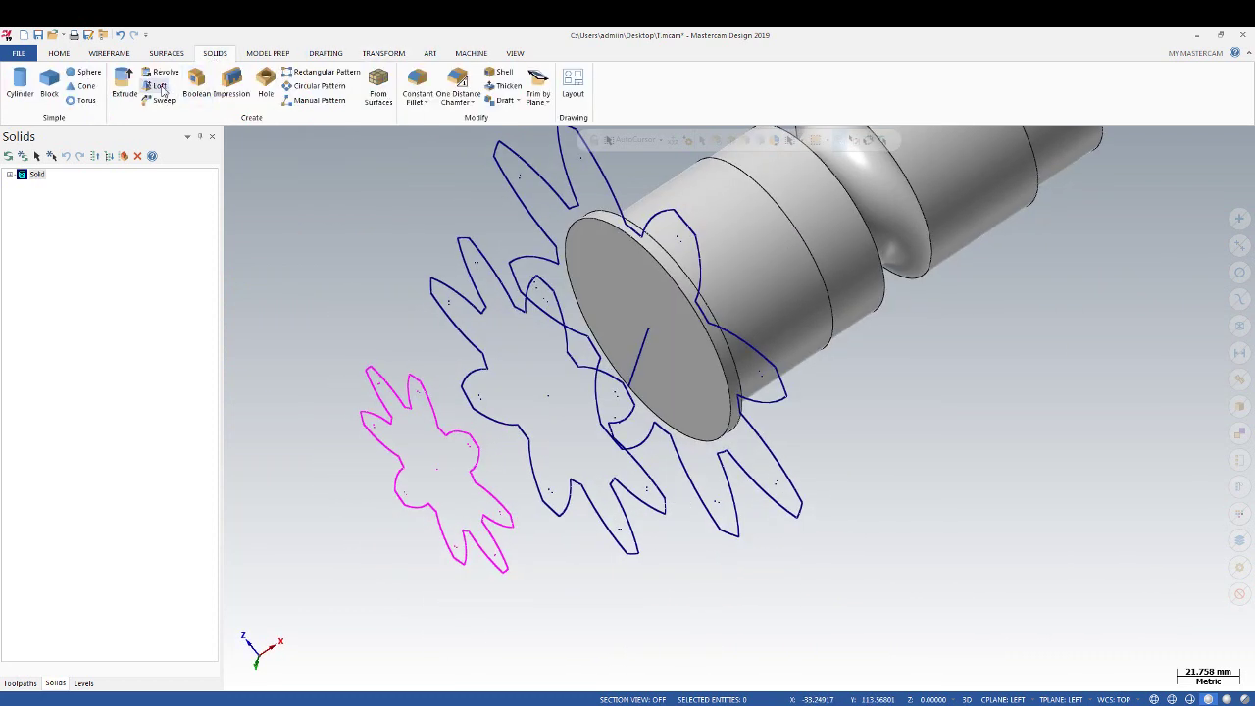
Start a loft and chain the three gear profiles
click(158, 86)
mouse_move(589, 314)
middle_down()
mouse_move(672, 317)
mouse_move(551, 223)
mouse_move(710, 236)
middle_up()
scroll(551, 224, up, 2)
scroll(572, 240, down, 3)
scroll(525, 279, up, 3)
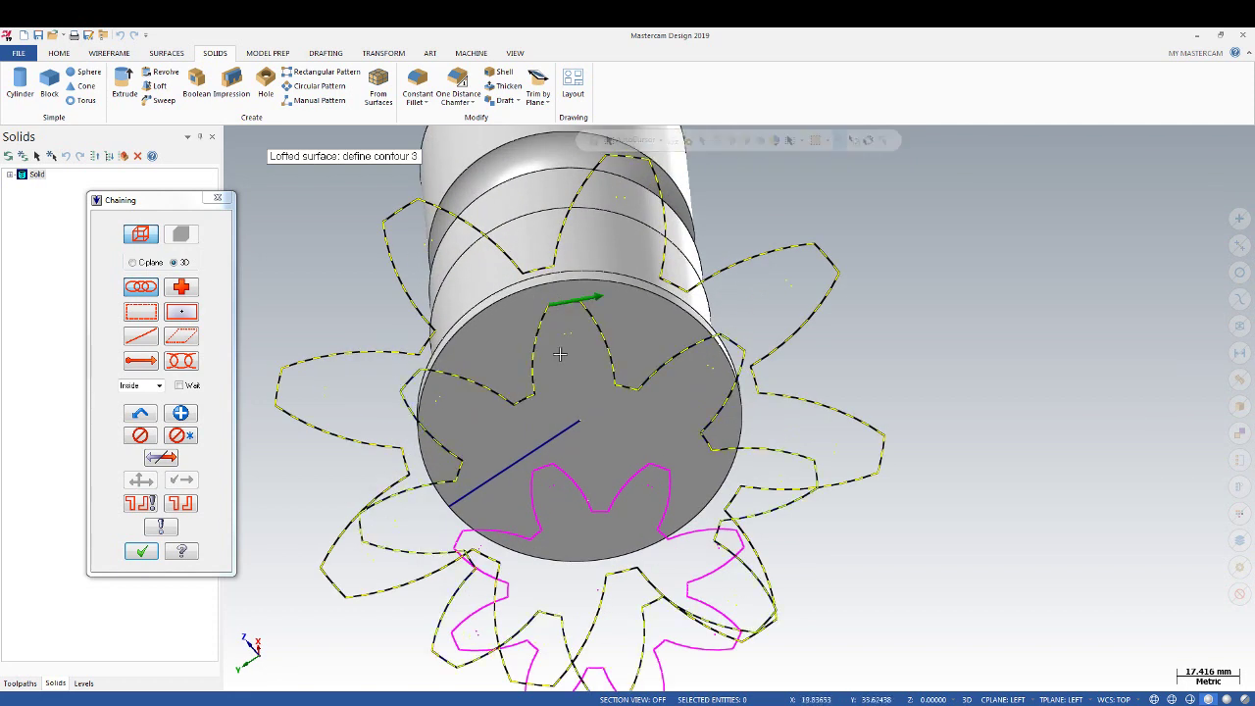
scroll(490, 389, down, 2)
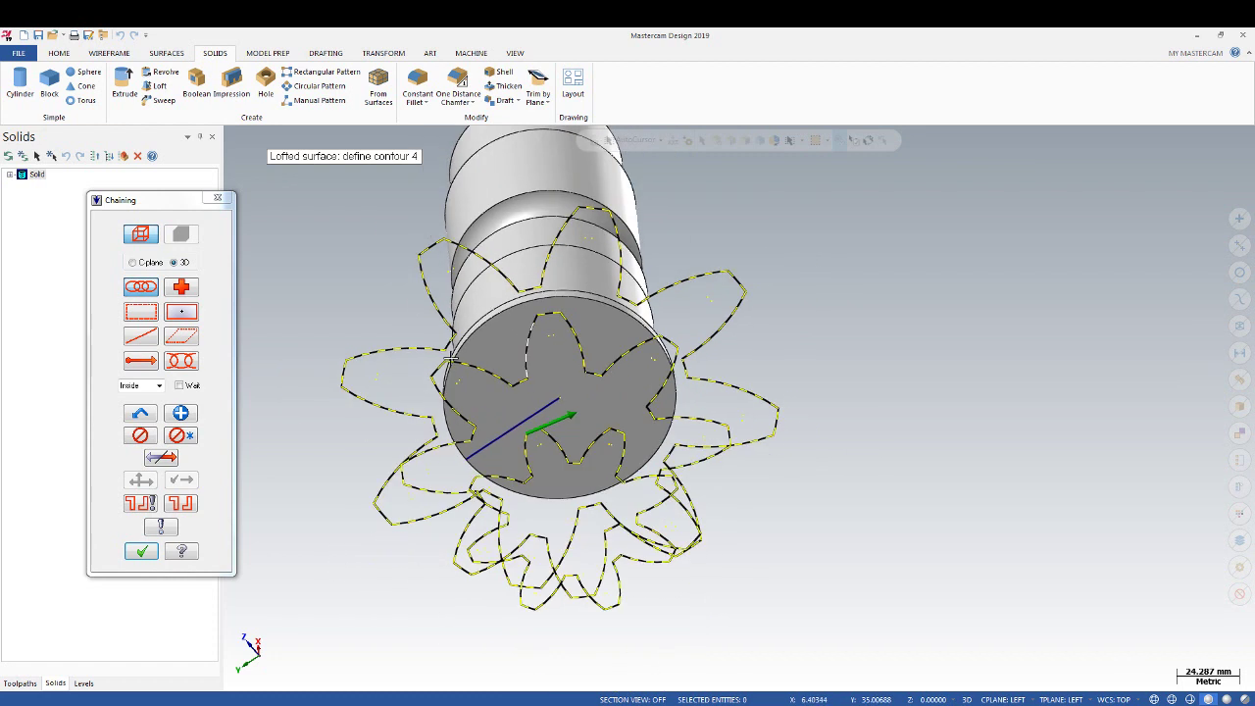
scroll(491, 389, down, 1)
click(140, 551)
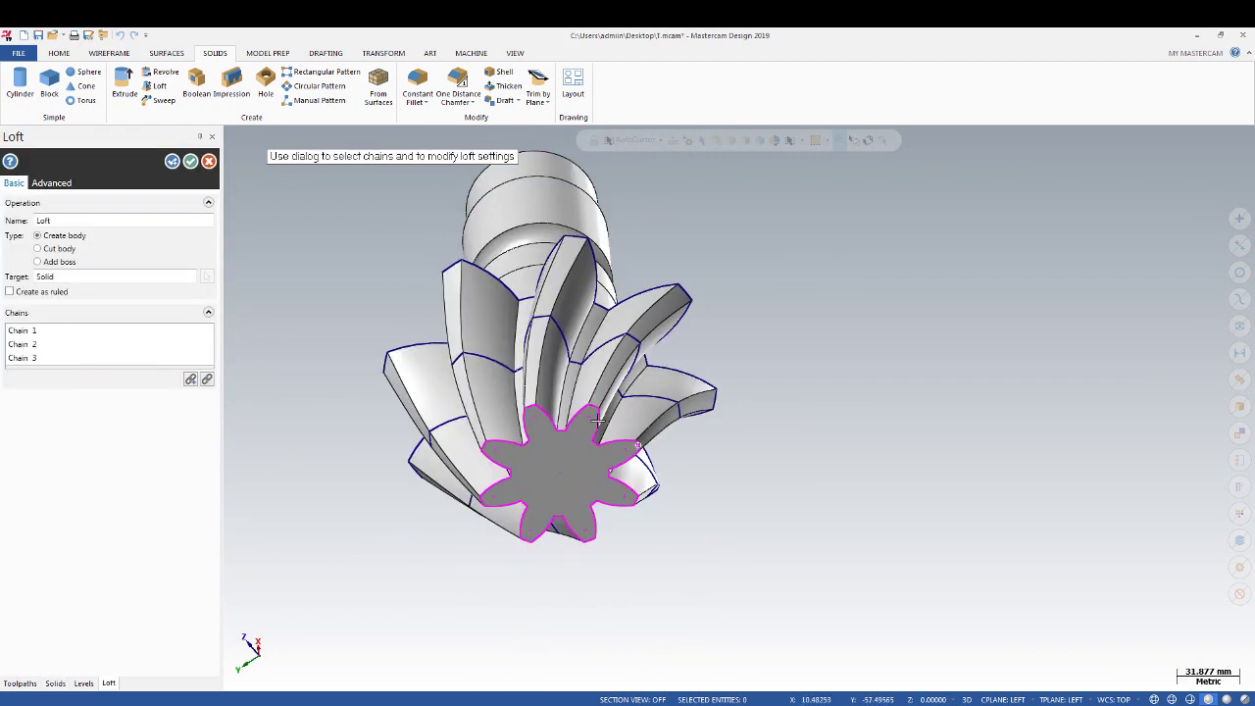
Compare ruled and smooth previews, then create the smooth (non-ruled) twisted loft
middle_drag(597, 420, 69, 355)
click(9, 293)
mouse_move(499, 402)
middle_down()
mouse_move(642, 403)
mouse_move(5, 322)
middle_up()
click(9, 293)
mouse_move(336, 504)
middle_down()
mouse_move(490, 504)
mouse_move(3, 245)
middle_up()
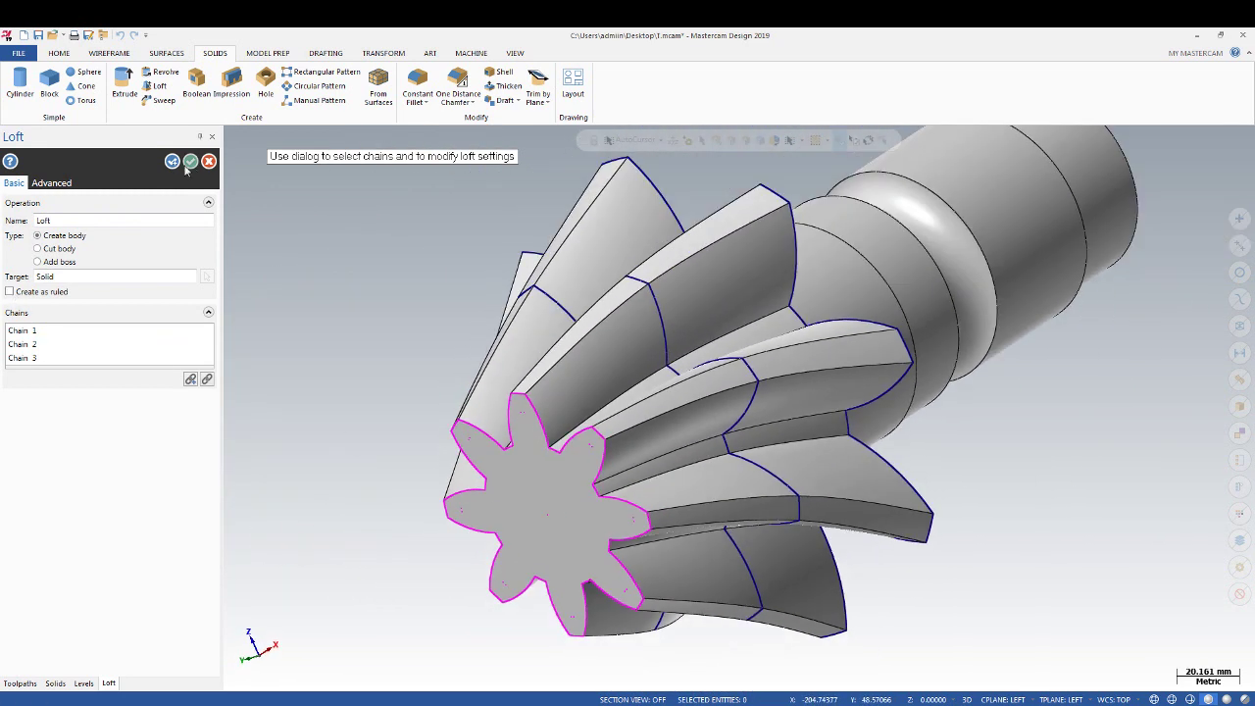
click(190, 160)
scroll(406, 438, down, 2)
mouse_move(406, 440)
middle_down()
mouse_move(370, 359)
mouse_move(316, 385)
mouse_move(471, 494)
mouse_move(406, 425)
mouse_move(324, 429)
mouse_move(341, 455)
mouse_move(426, 440)
mouse_move(520, 294)
mouse_move(550, 290)
mouse_move(723, 353)
mouse_move(613, 221)
mouse_move(364, 314)
mouse_move(520, 470)
mouse_move(504, 441)
mouse_move(715, 258)
mouse_move(701, 234)
middle_up()
scroll(529, 285, up, 1)
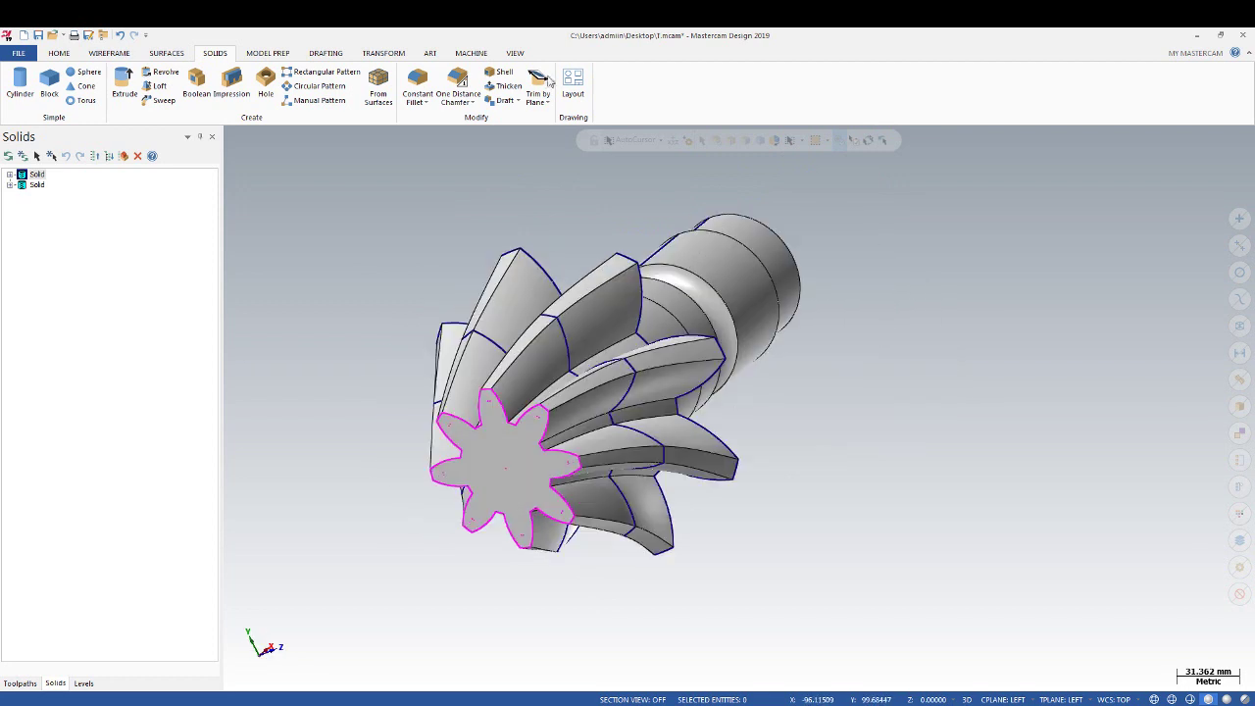
click(515, 53)
Draw a radius 20 circle at the gear centre from the left view
click(181, 131)
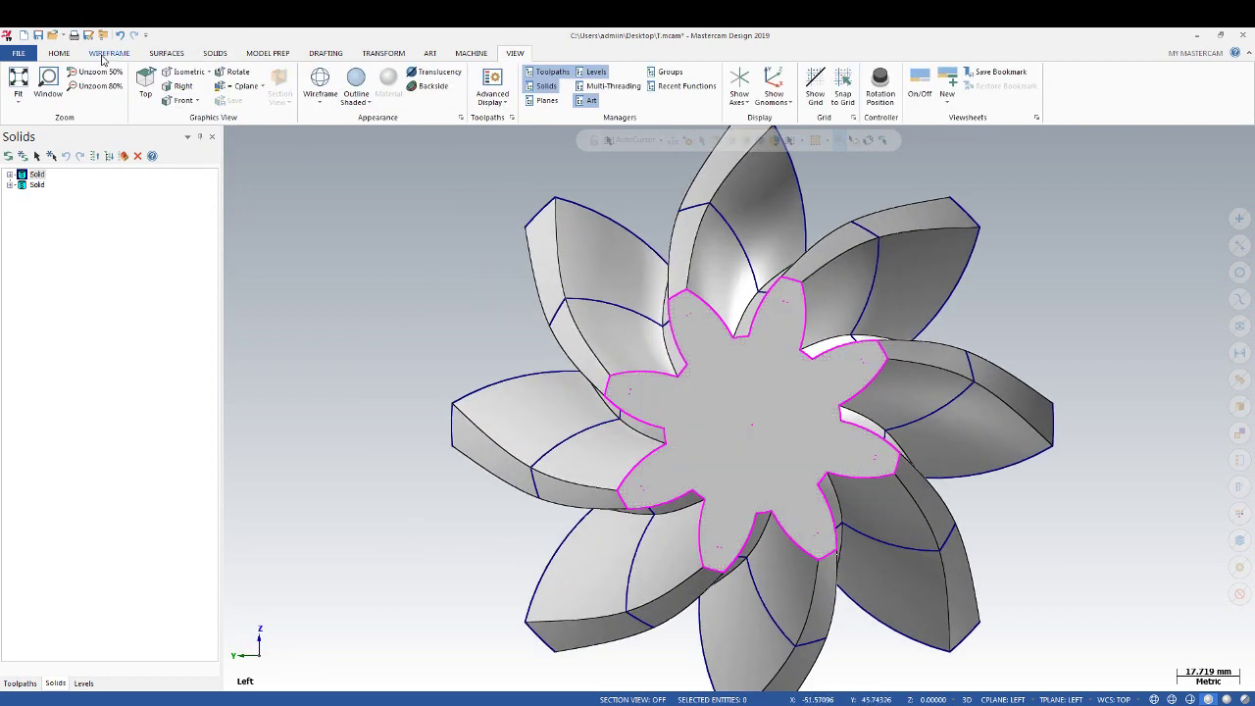
click(109, 53)
click(221, 87)
text(20)
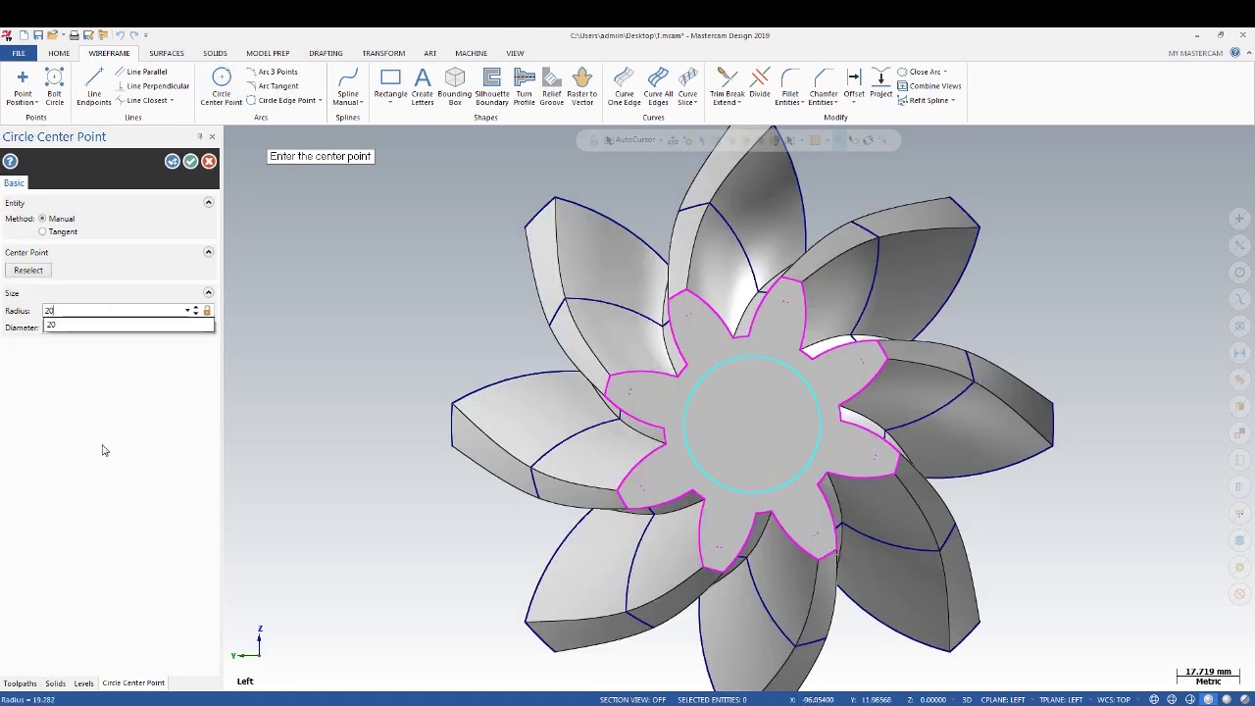
click(189, 161)
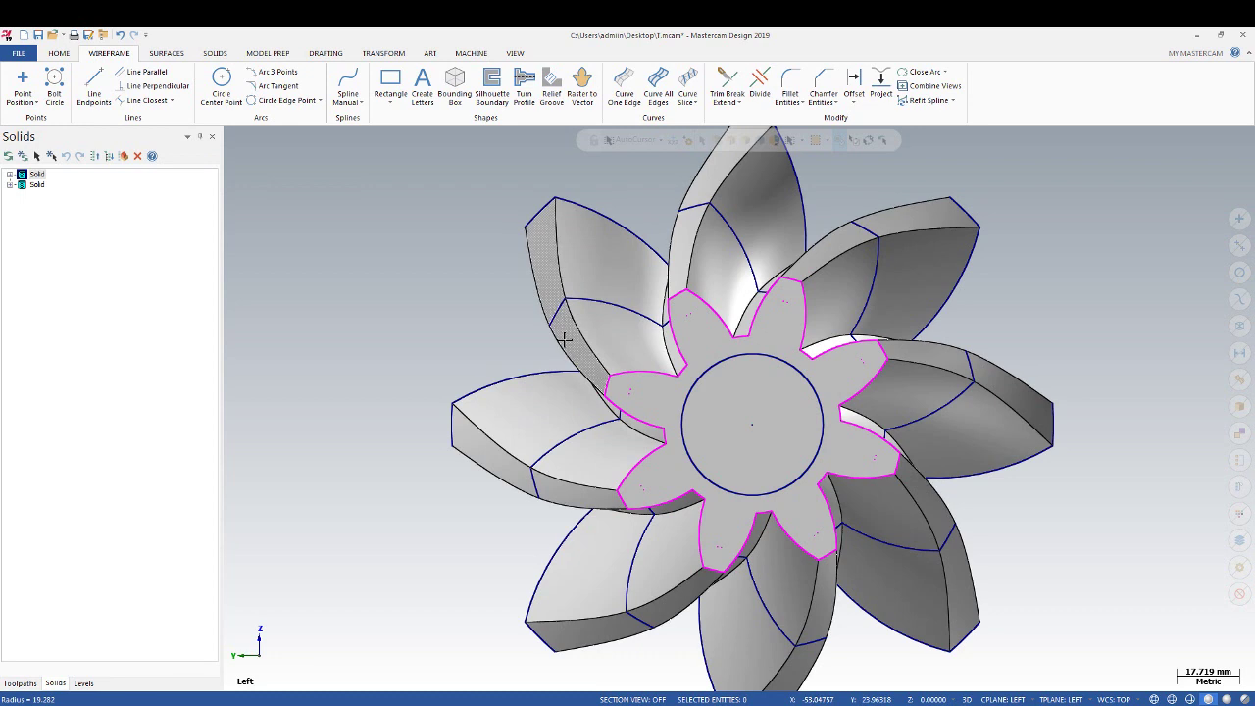
scroll(565, 339, up, 1)
scroll(565, 338, up, 1)
Set up a cut-body extrusion using the centre circle as its profile
click(219, 55)
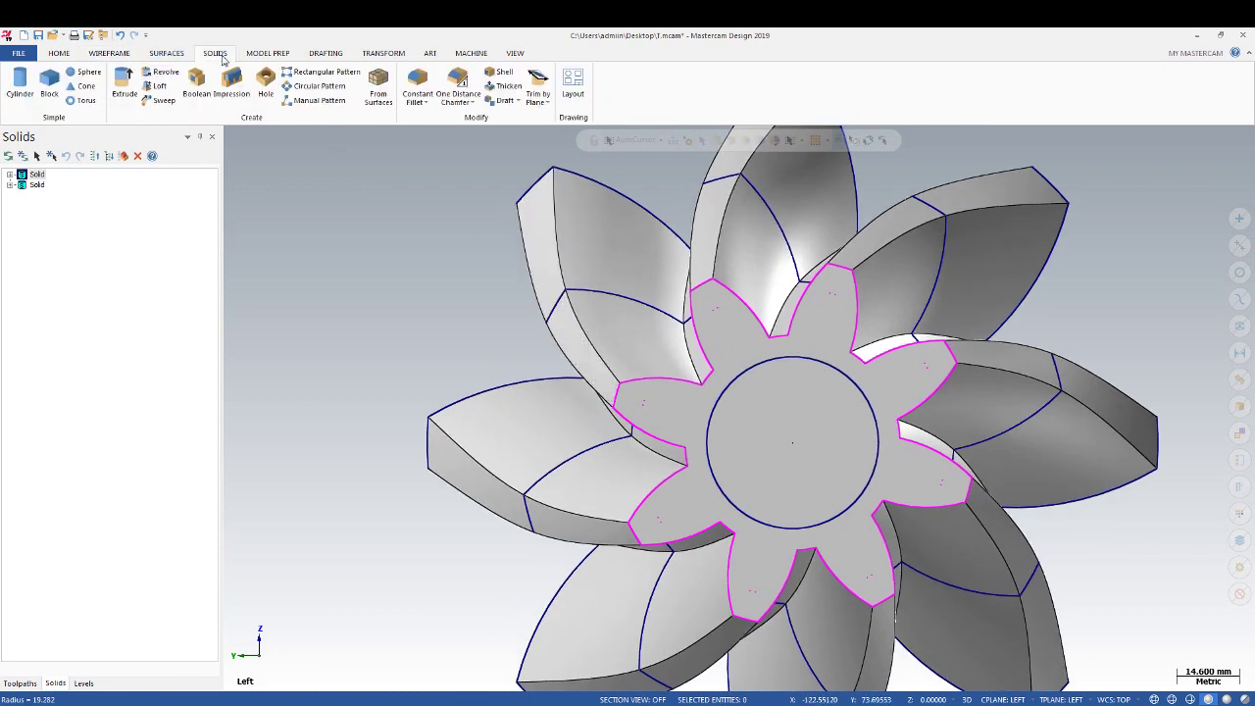
click(121, 81)
scroll(419, 317, down, 2)
click(661, 361)
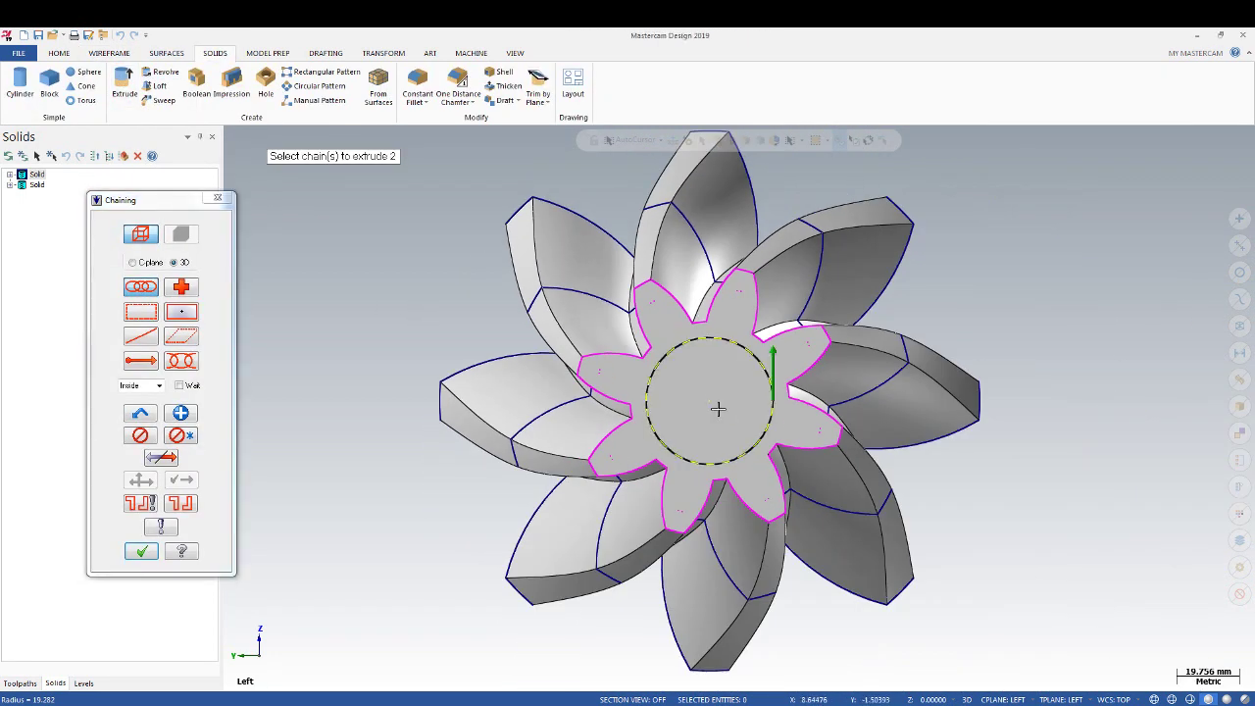
middle_drag(718, 409, 376, 462)
key(Return)
scroll(382, 462, up, 1)
scroll(328, 457, down, 1)
scroll(327, 457, down, 1)
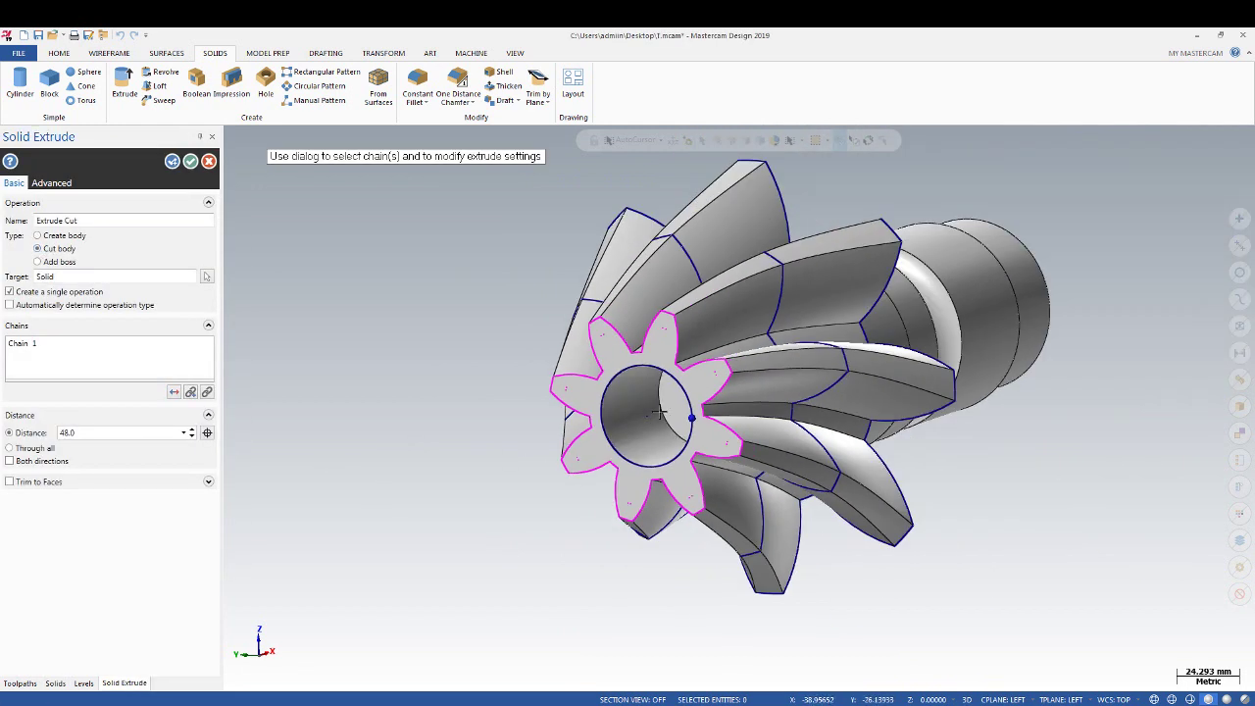
middle_drag(661, 412, 555, 414)
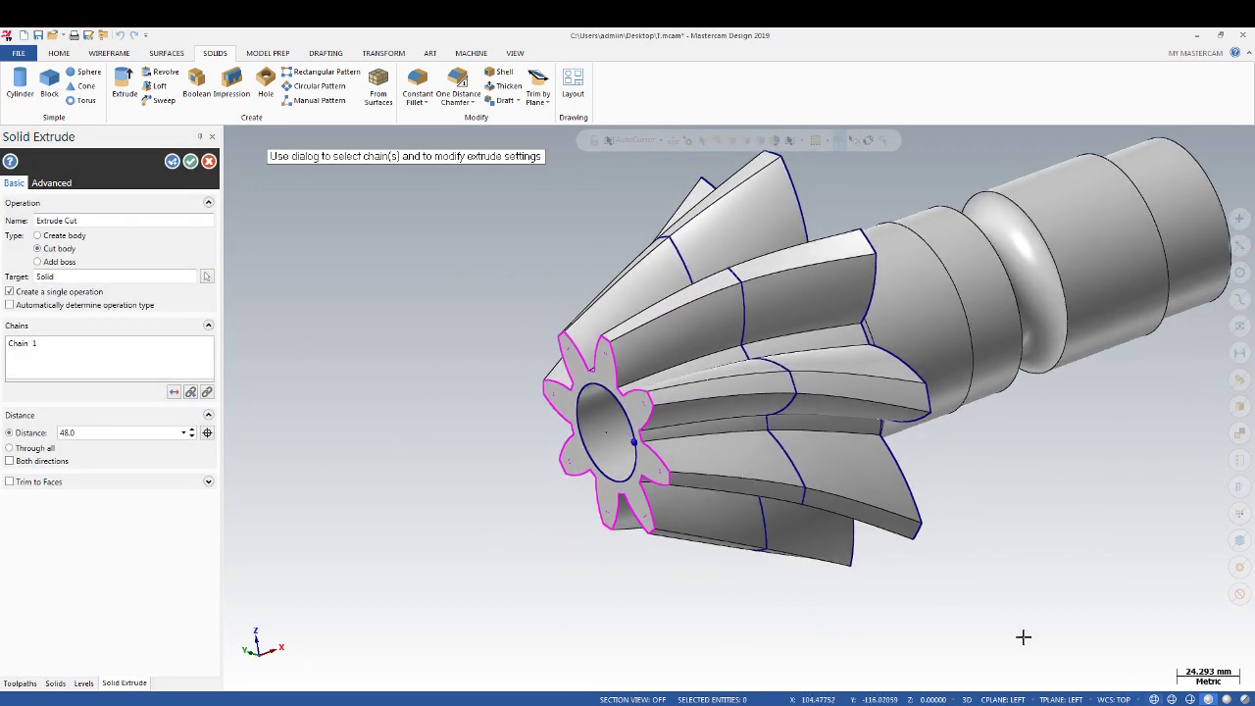
scroll(780, 428, down, 1)
Drag the cut depth through the lofted gear and confirm the bore
click(782, 422)
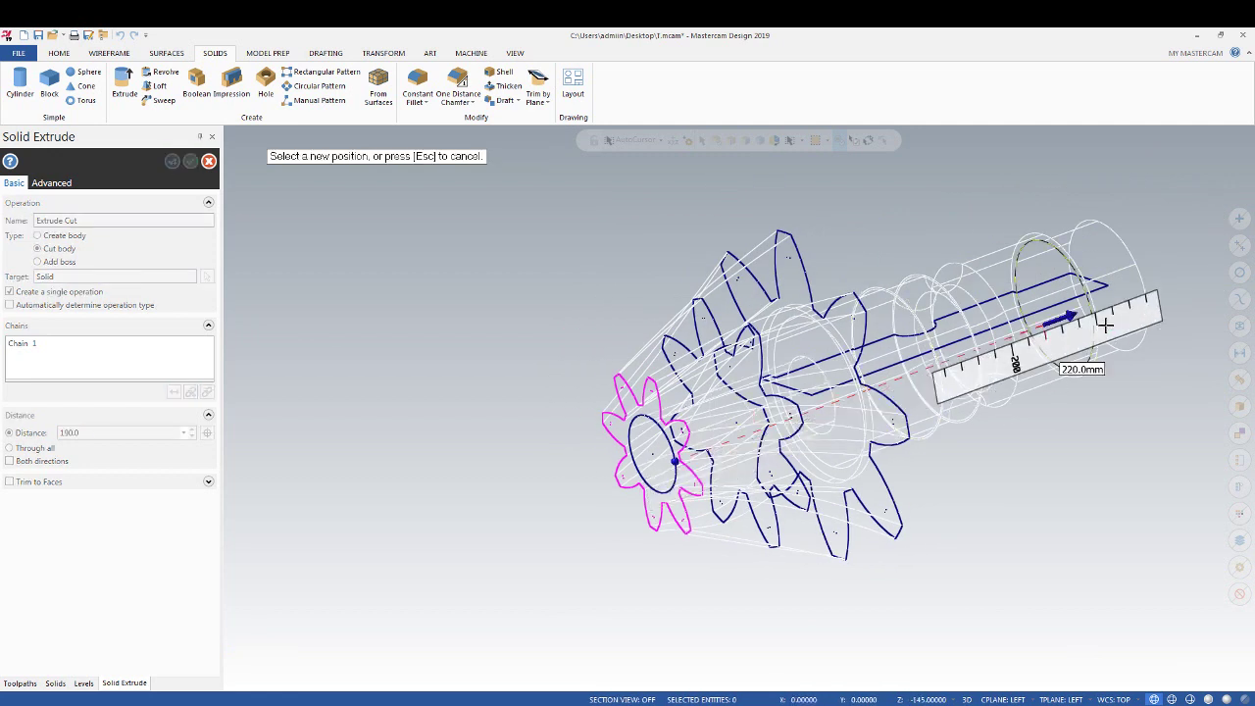
click(1180, 286)
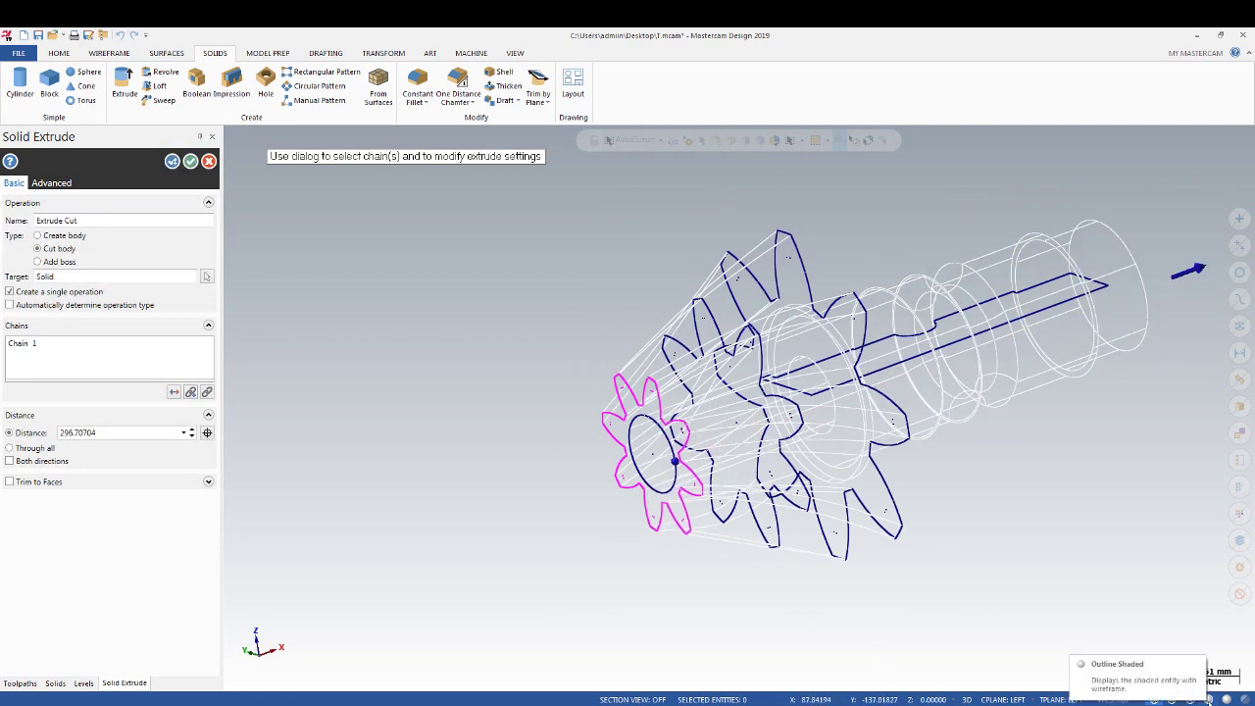
click(1208, 700)
mouse_move(844, 369)
middle_down()
mouse_move(986, 381)
mouse_move(227, 380)
middle_up()
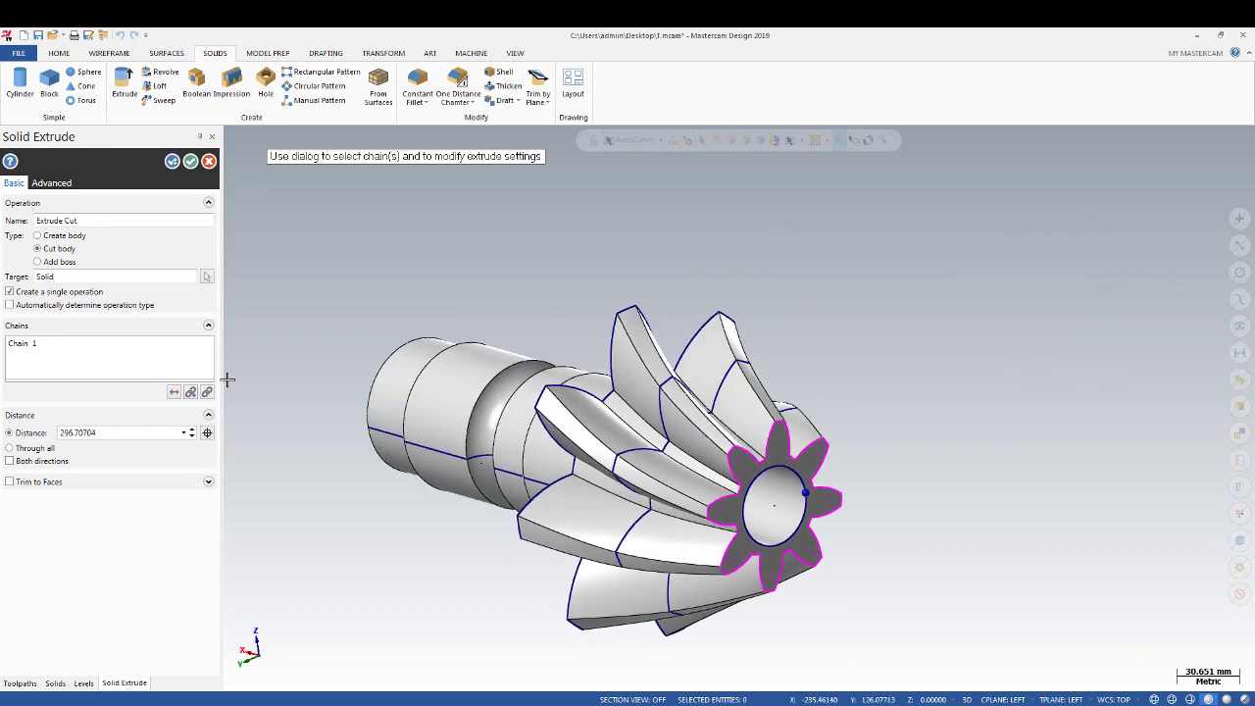
key(Return)
mouse_move(687, 393)
middle_down()
mouse_move(749, 473)
mouse_move(827, 402)
mouse_move(448, 379)
mouse_move(650, 373)
mouse_move(563, 397)
mouse_move(664, 279)
mouse_move(675, 328)
middle_up()
click(664, 279)
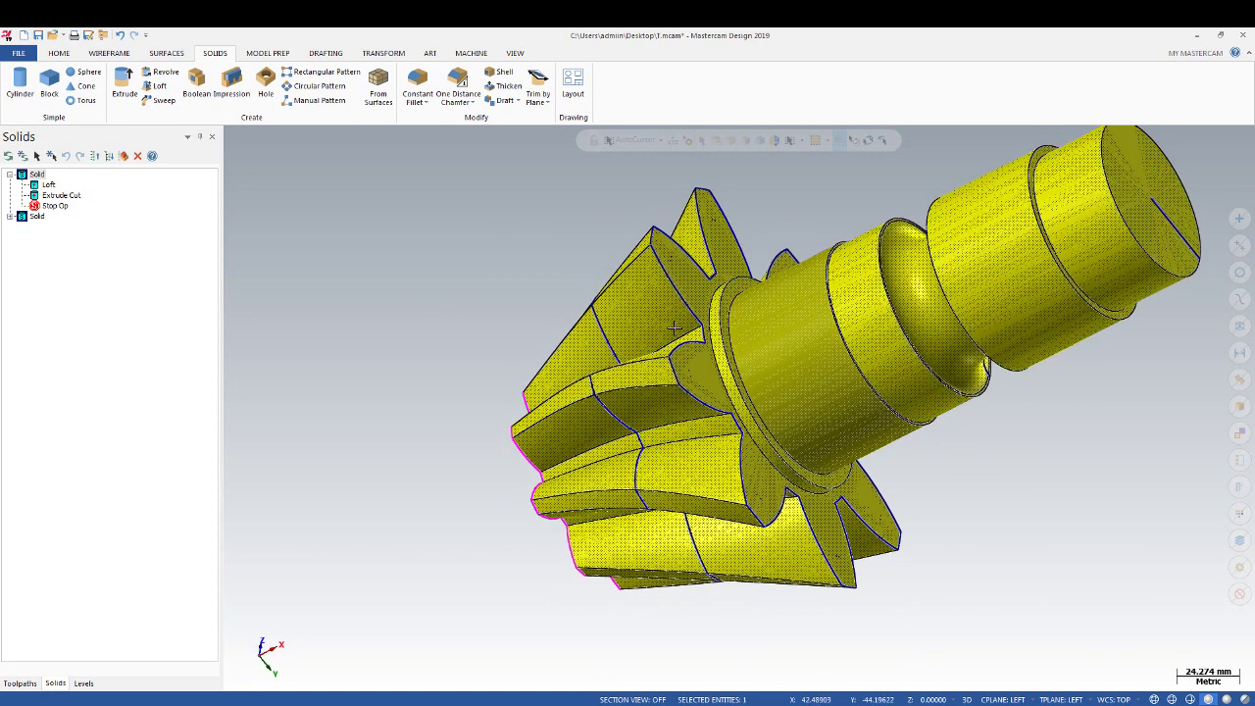
Boolean-add the lofted gear and grooved shaft, keeping Type on Add after previewing alternatives
click(675, 329)
middle_drag(791, 353, 198, 145)
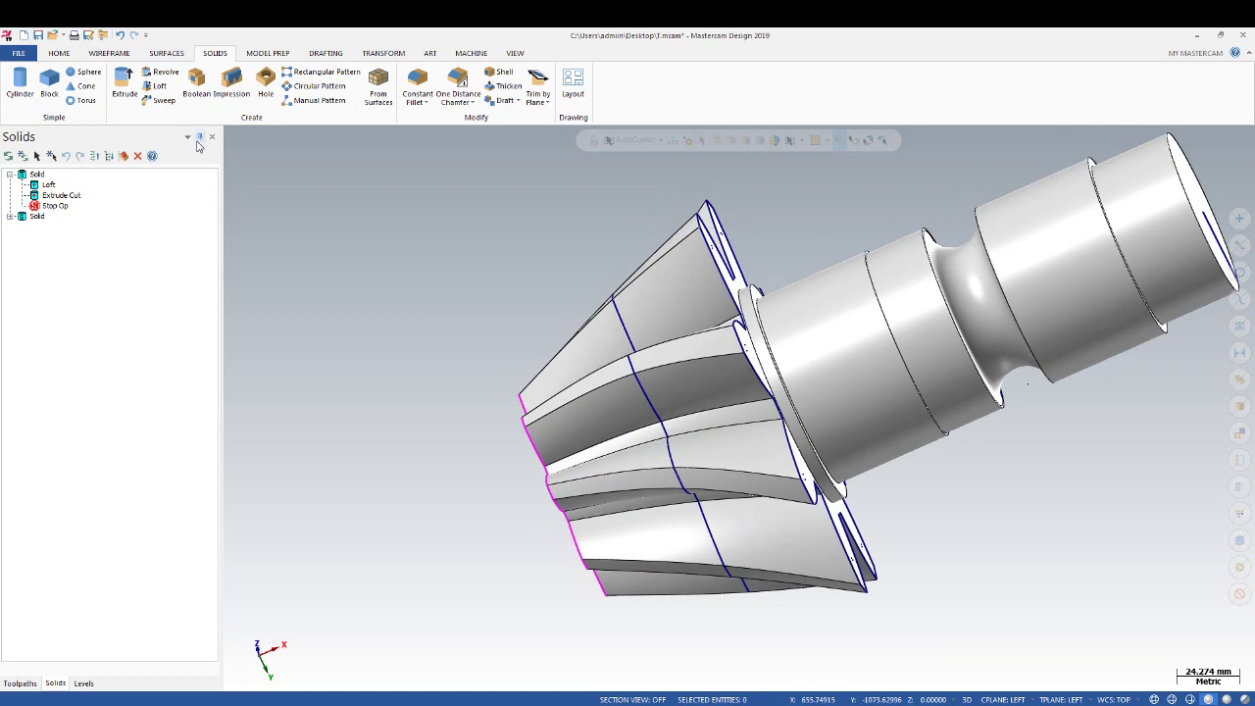
click(195, 83)
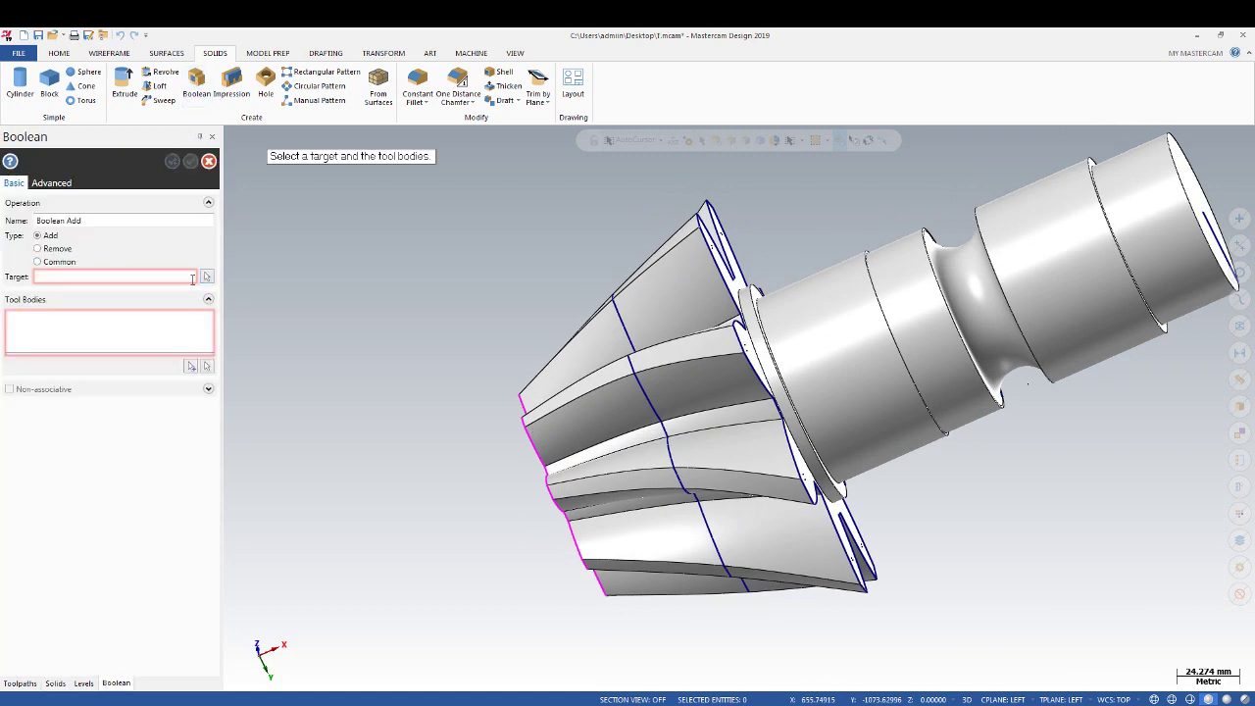
click(833, 373)
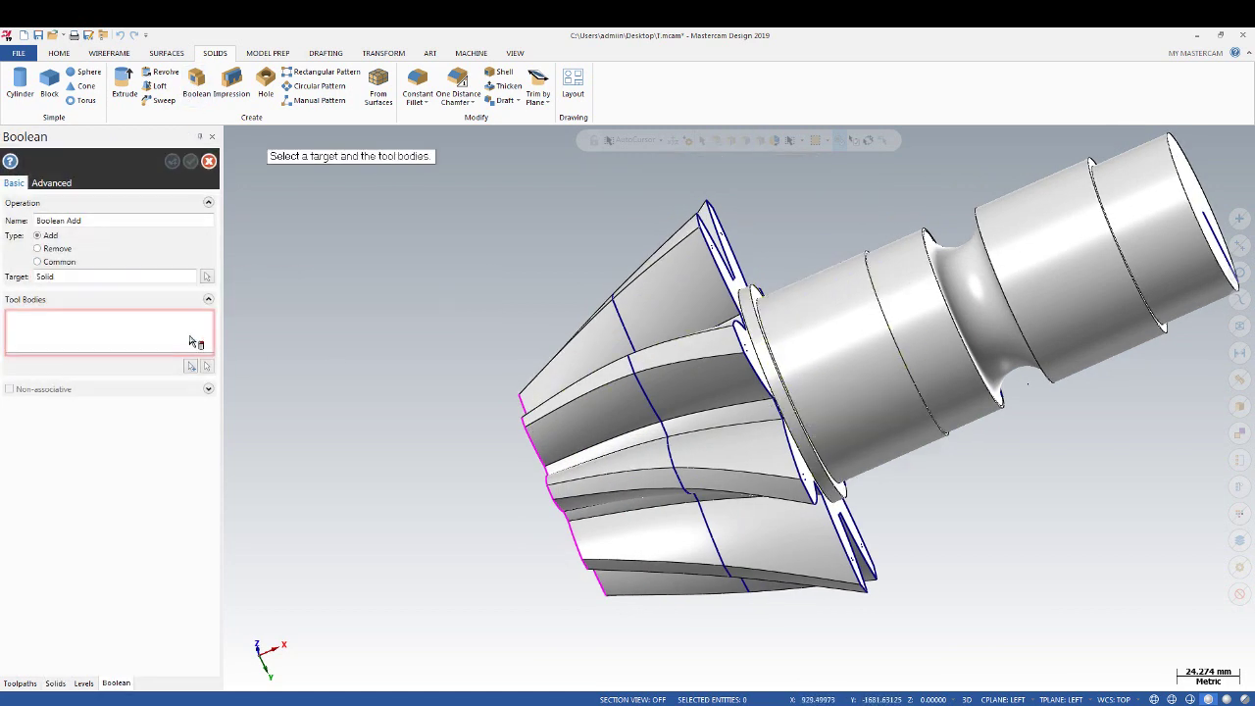
click(191, 367)
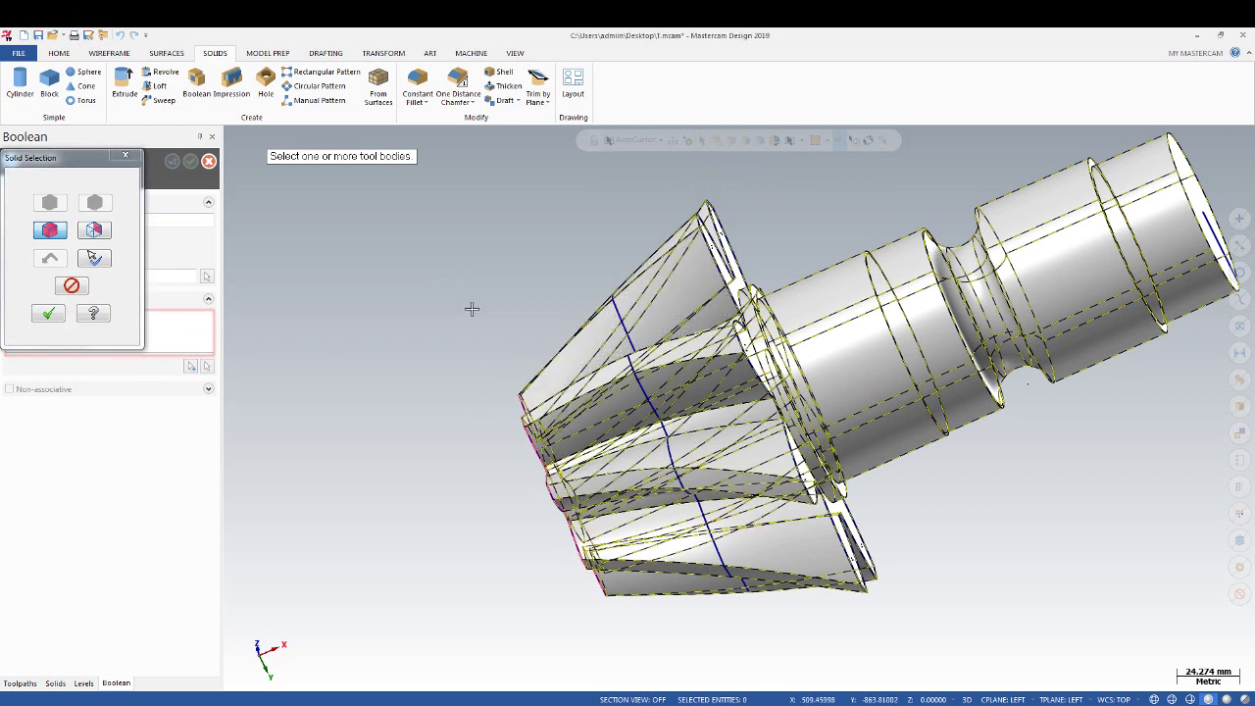
click(49, 314)
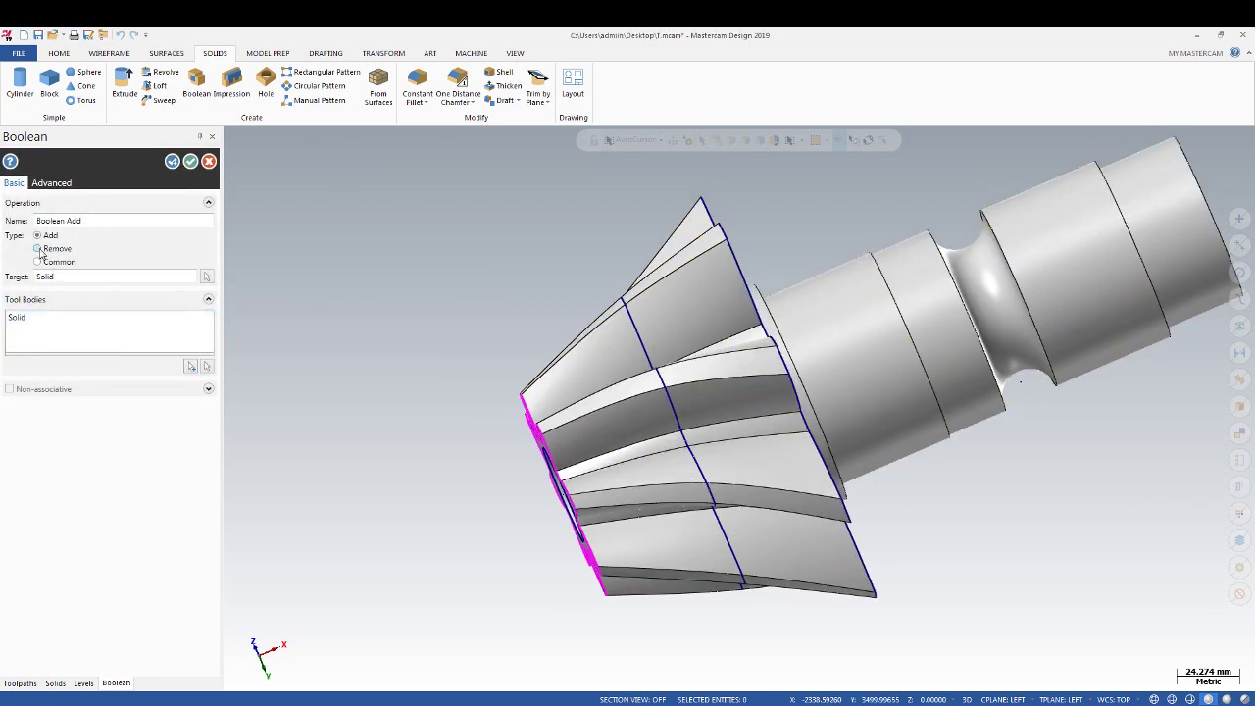
click(39, 250)
click(37, 262)
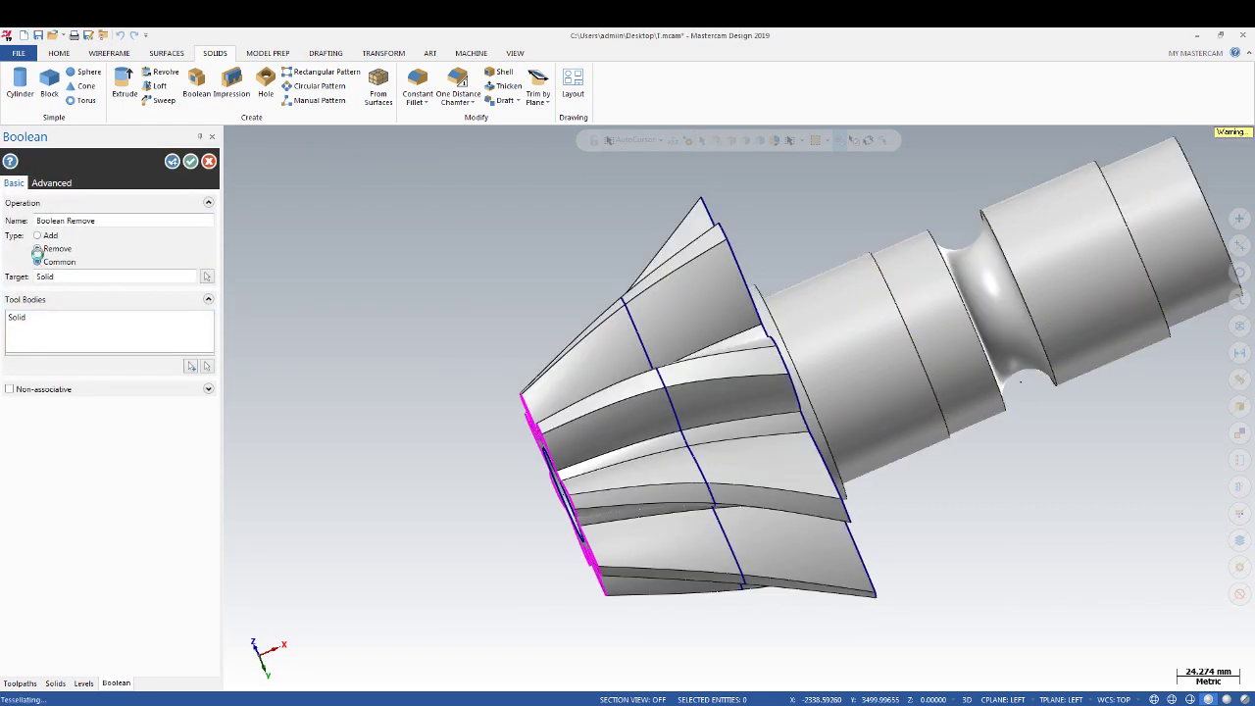
click(39, 236)
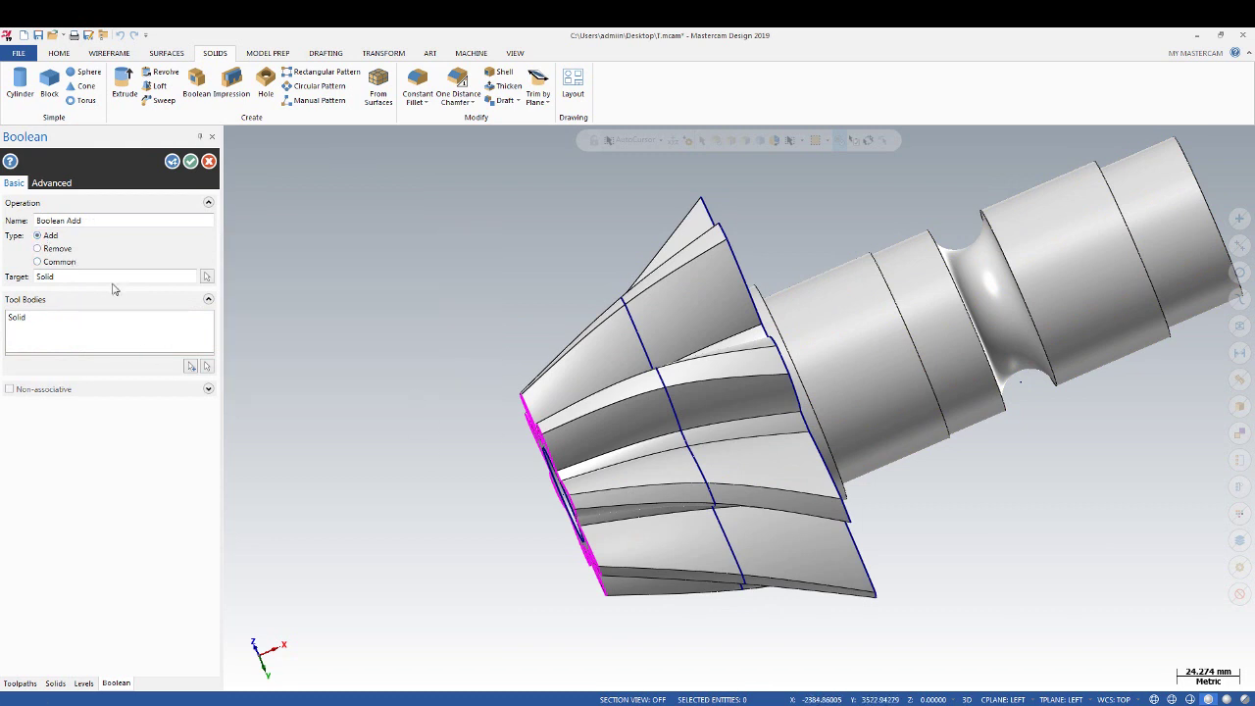
click(192, 162)
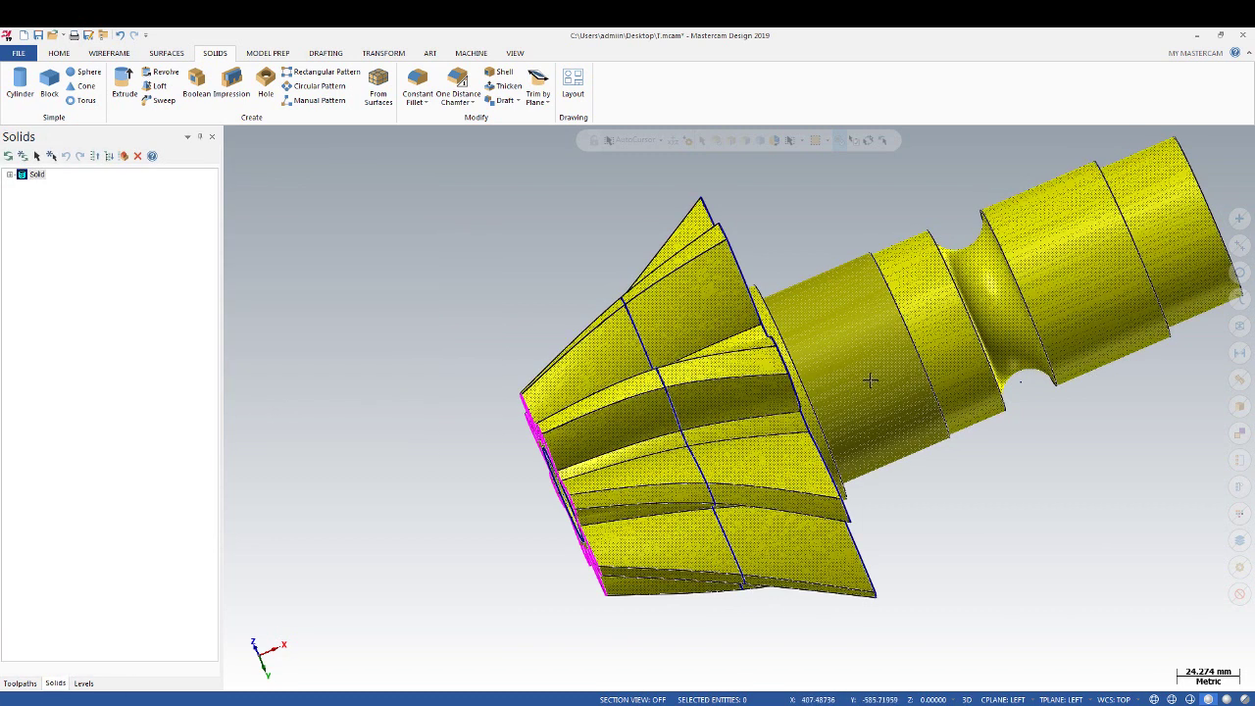
Move the Stop Op above the gear's earlier Extrude Cut in the Solids manager
mouse_move(855, 384)
middle_down()
mouse_move(884, 359)
mouse_move(832, 368)
middle_up()
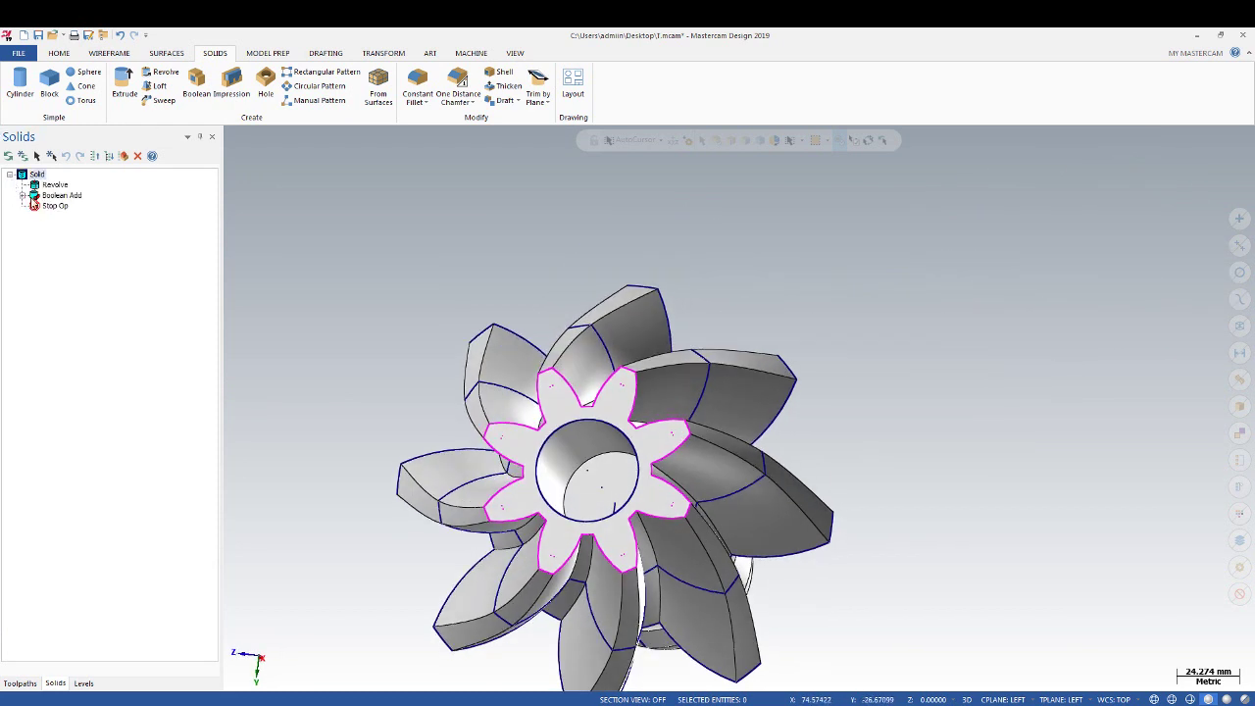
click(23, 196)
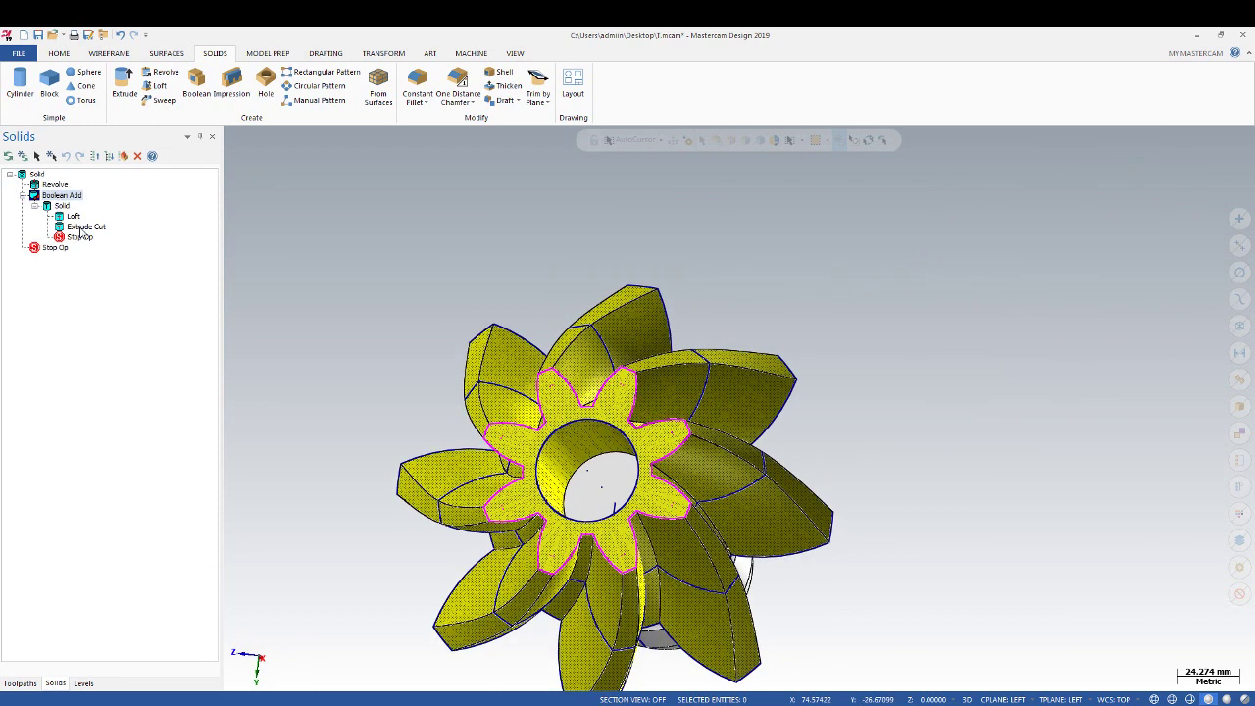
drag(81, 233, 75, 227)
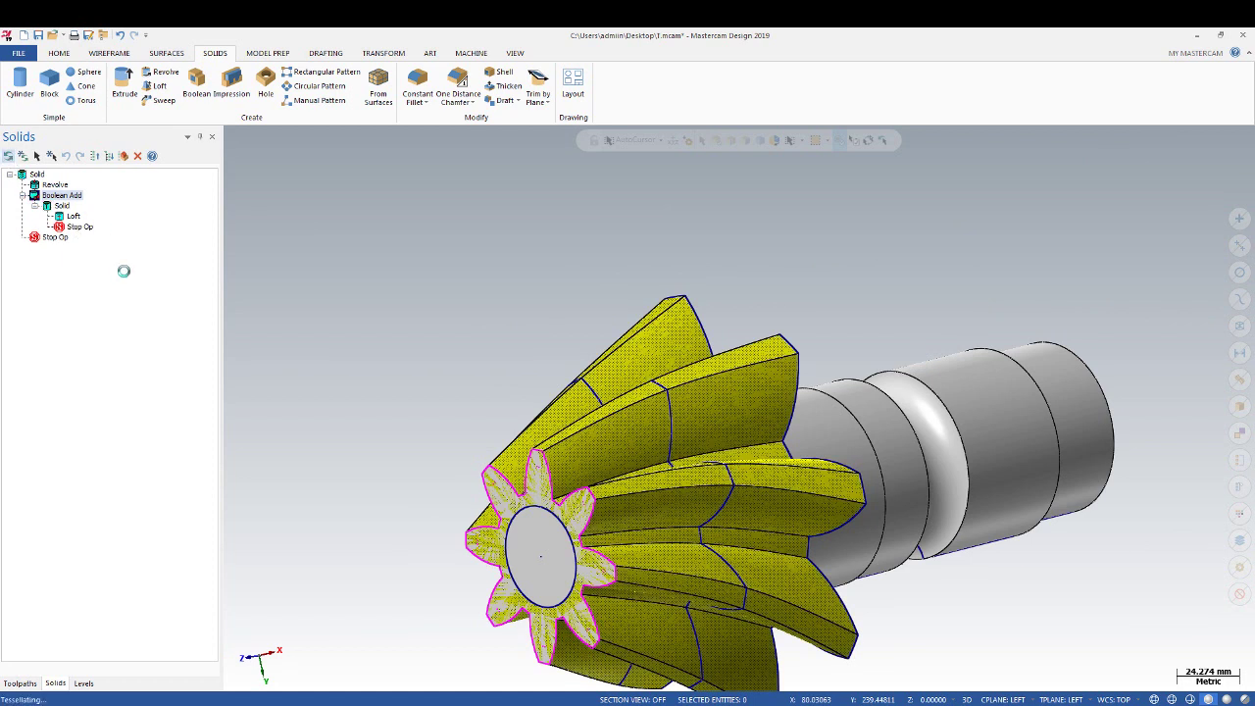
Extrude the bore circle as a cut through the whole pinion, shaft included
click(140, 88)
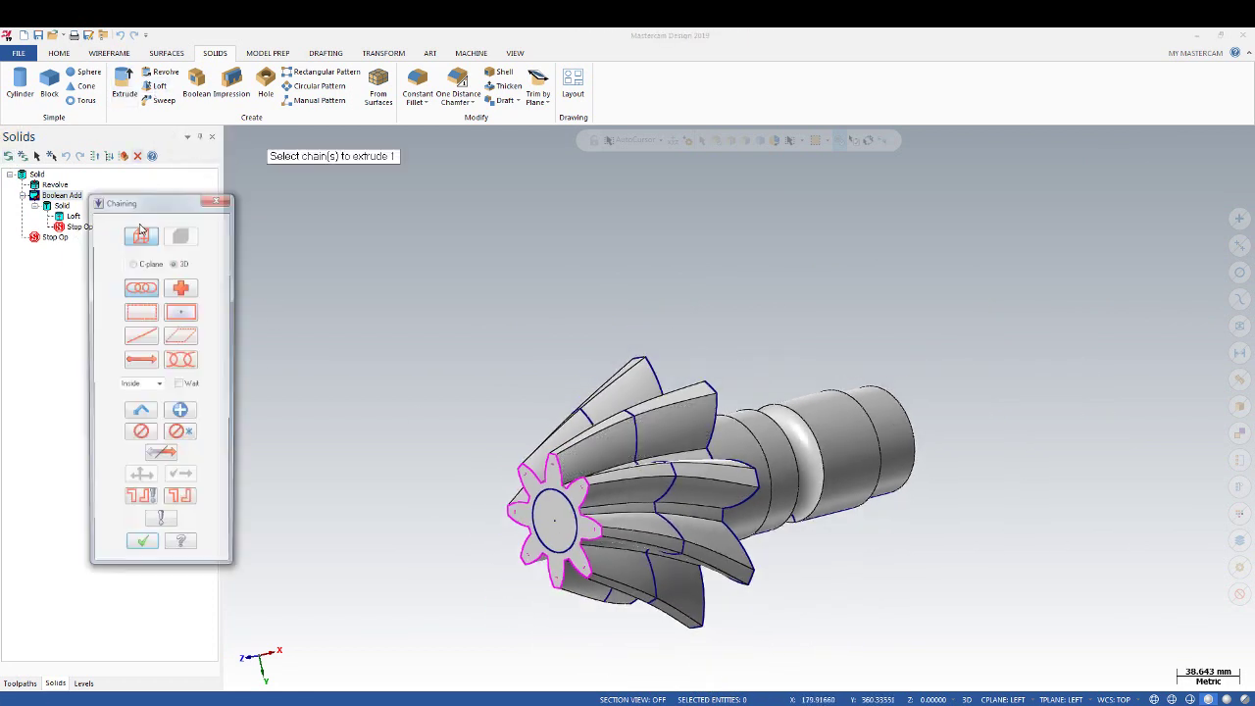
scroll(555, 504, up, 2)
scroll(555, 504, up, 1)
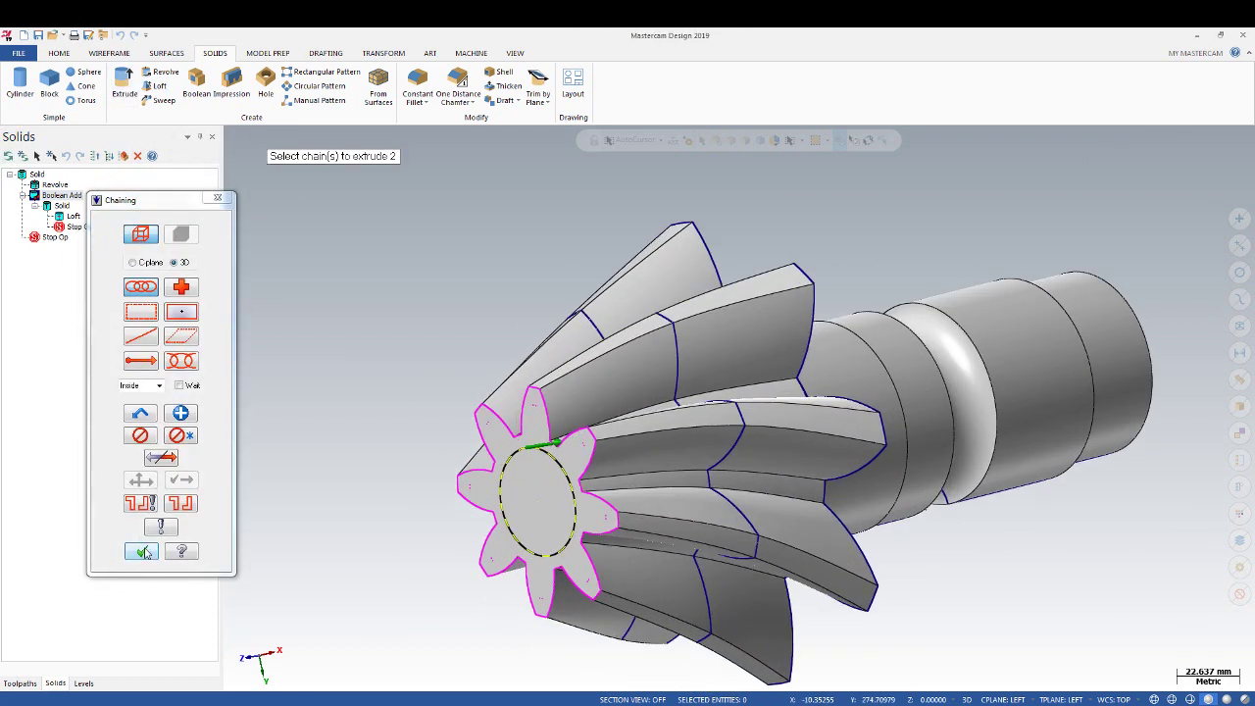
click(140, 551)
middle_drag(887, 288, 1185, 294)
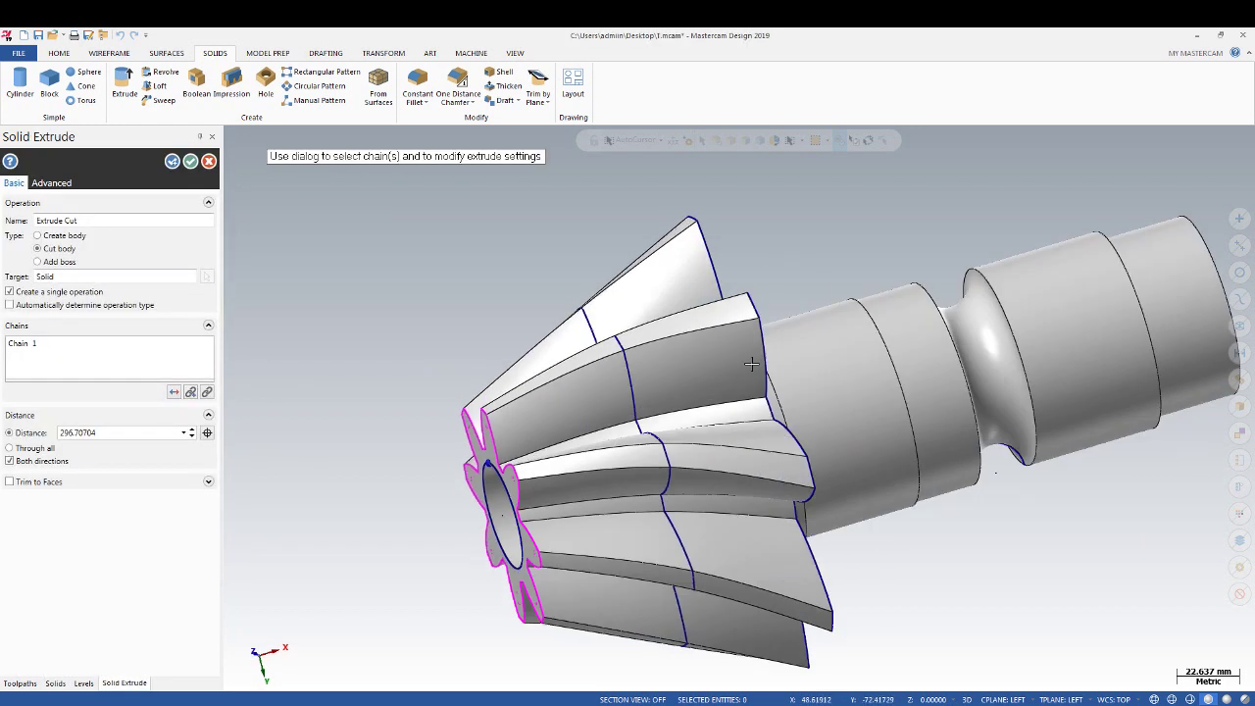
scroll(332, 501, up, 3)
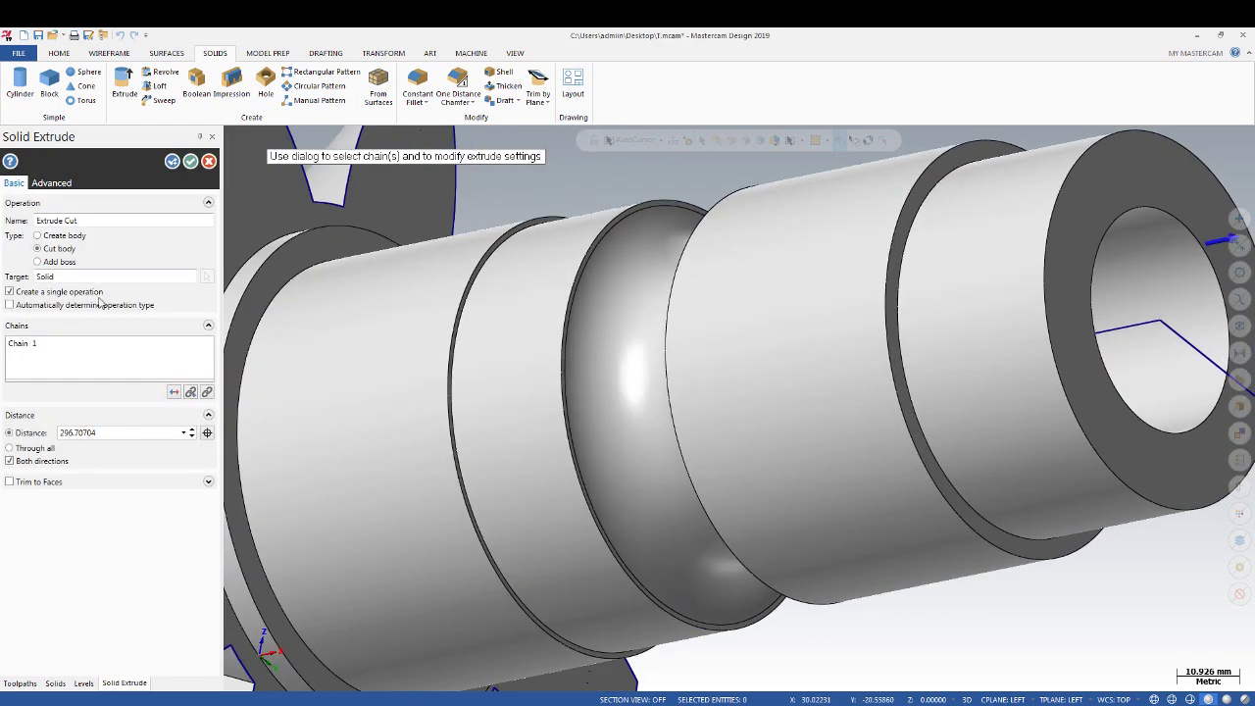
scroll(464, 441, down, 3)
mouse_move(504, 434)
middle_down()
mouse_move(762, 341)
mouse_move(743, 412)
mouse_move(829, 277)
mouse_move(863, 266)
mouse_move(492, 349)
middle_up()
scroll(864, 307, up, 4)
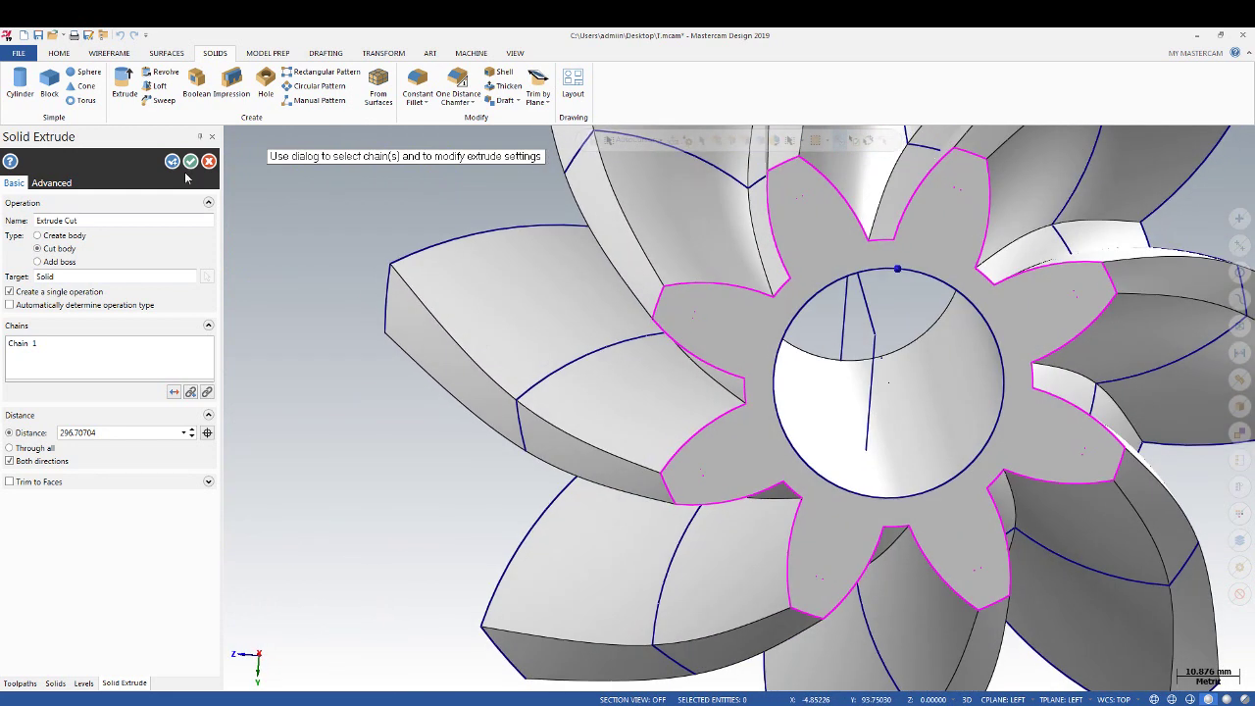
click(190, 161)
Orbit the finished pinion to inspect the bore through gear and shaft
middle_drag(354, 330, 700, 359)
scroll(815, 400, down, 3)
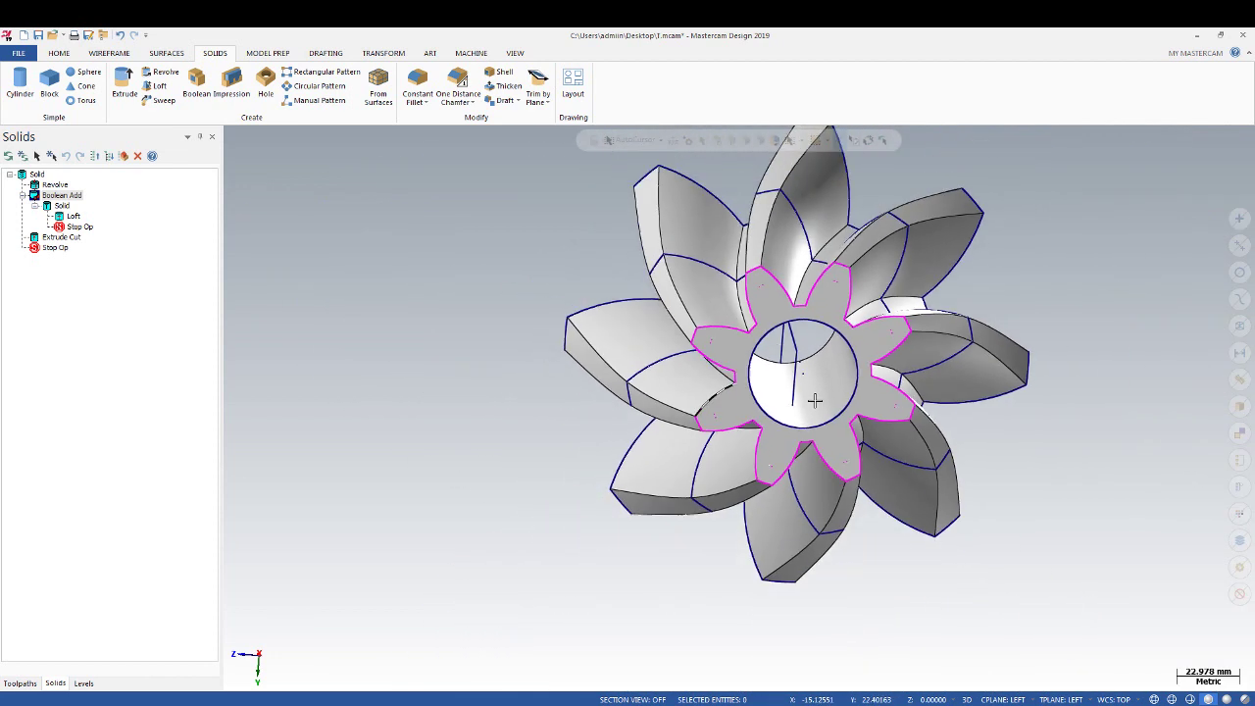
scroll(815, 400, down, 2)
mouse_move(816, 400)
middle_down()
mouse_move(493, 443)
mouse_move(434, 510)
mouse_move(548, 495)
mouse_move(540, 415)
mouse_move(447, 464)
middle_up()
scroll(549, 495, down, 2)
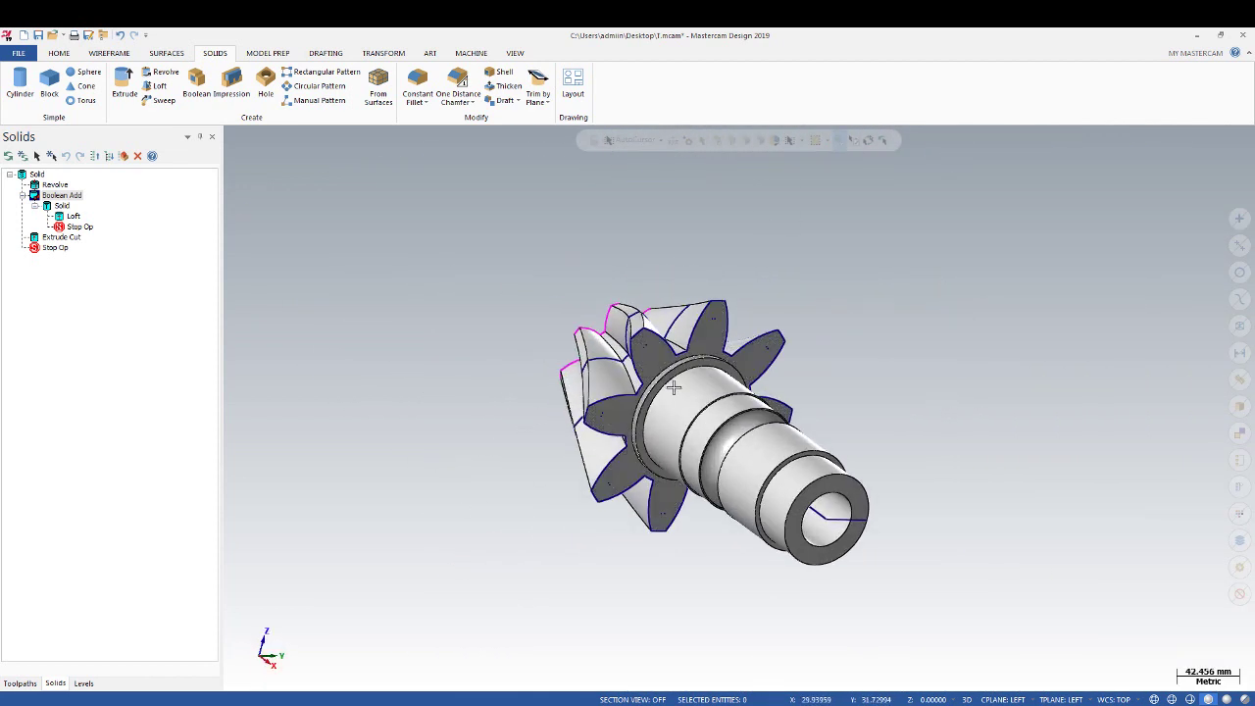
scroll(674, 389, up, 2)
mouse_move(674, 389)
middle_down()
mouse_move(949, 355)
mouse_move(824, 491)
mouse_move(1017, 384)
mouse_move(912, 423)
middle_up()
scroll(911, 423, up, 1)
mouse_move(849, 372)
middle_down()
mouse_move(863, 393)
mouse_move(886, 361)
mouse_move(911, 366)
mouse_move(892, 360)
middle_up()
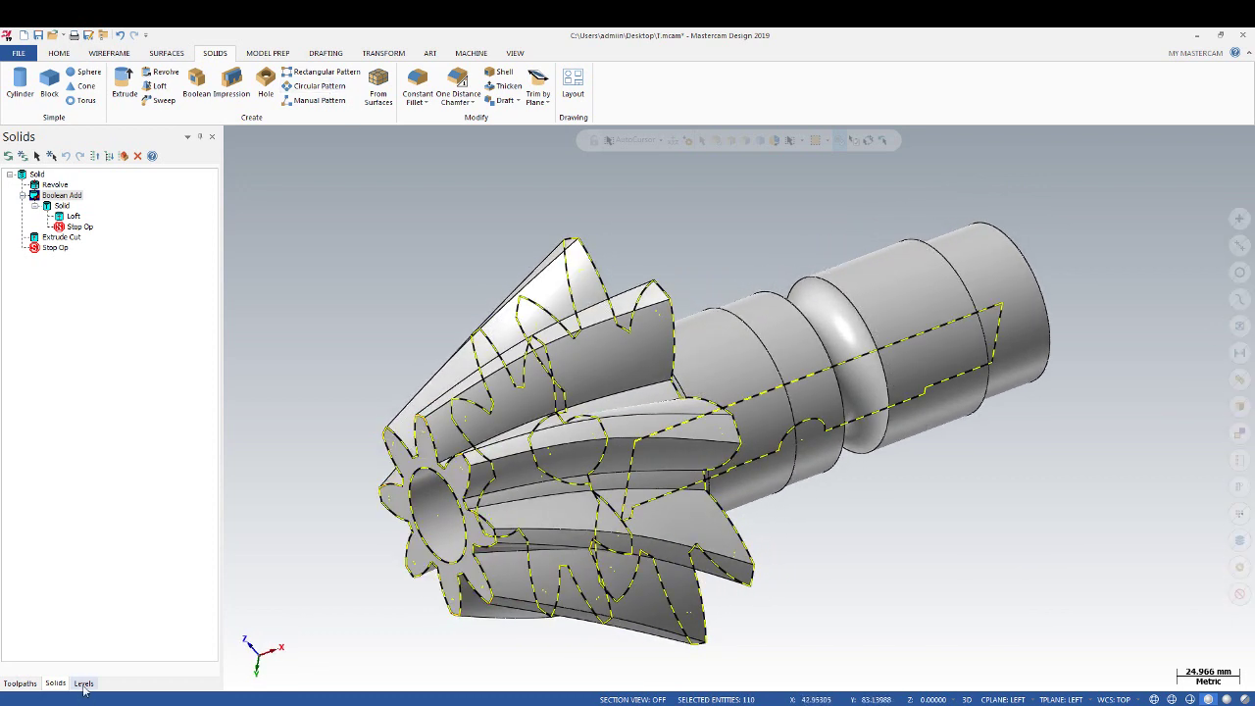
Create level 2 and move the 110 selected construction curves onto it
click(12, 155)
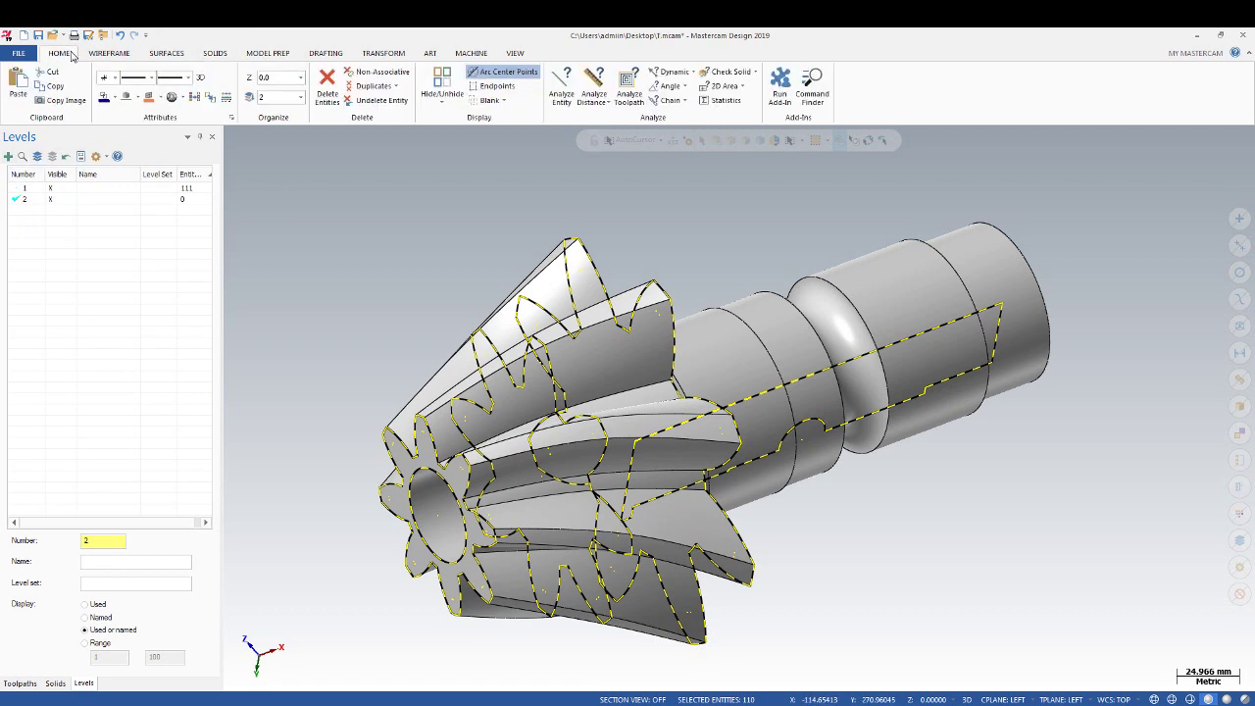
click(250, 97)
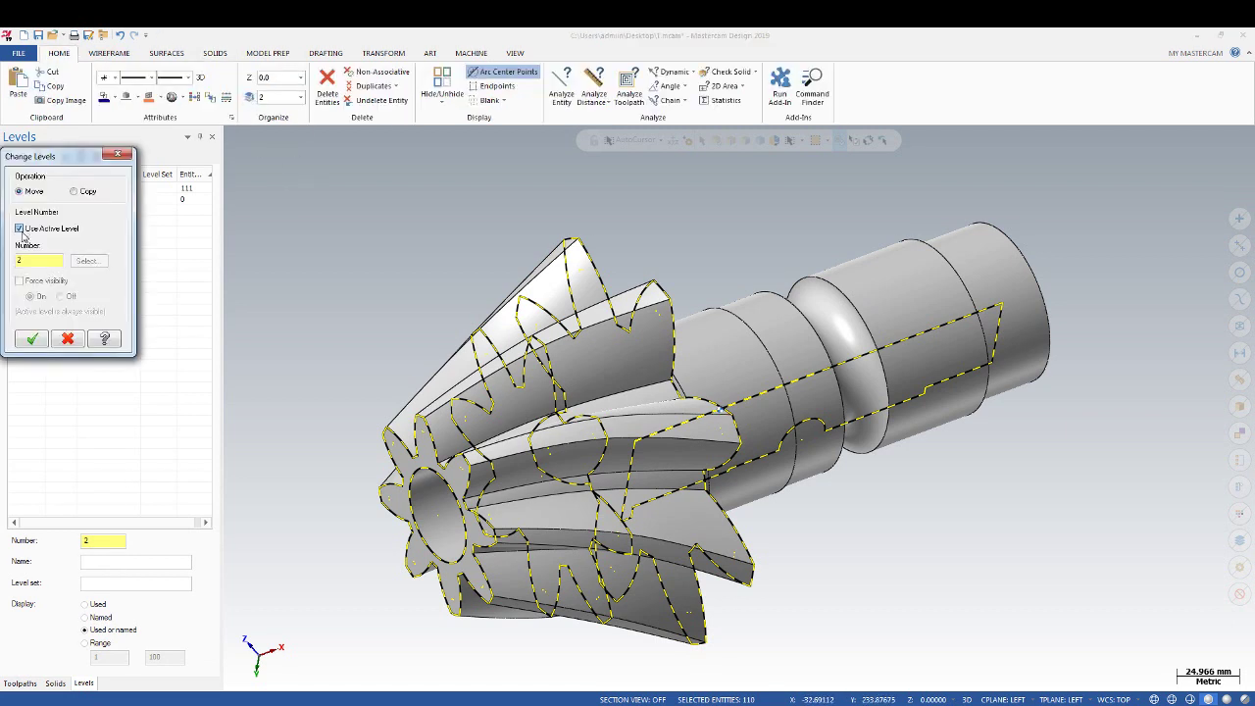
key(Return)
Make level 1 active with level 2 hidden, leaving only the shaded solid and its history showing
click(24, 188)
click(51, 199)
click(13, 200)
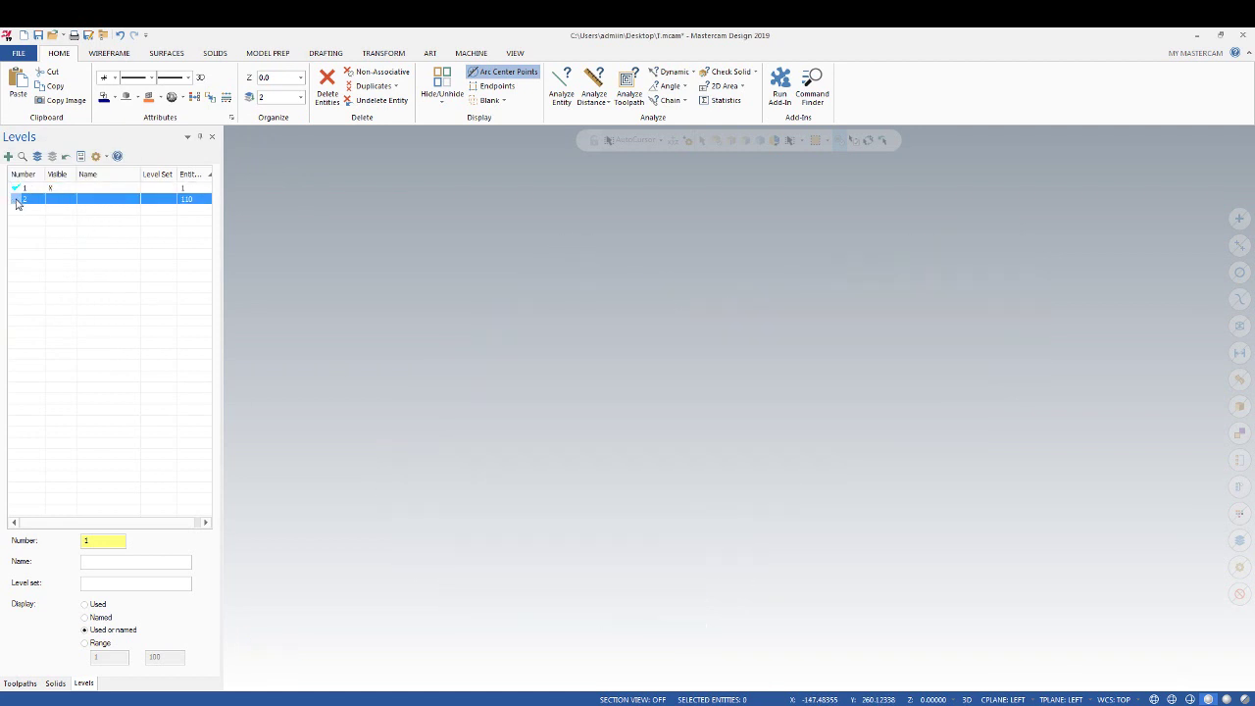
click(49, 188)
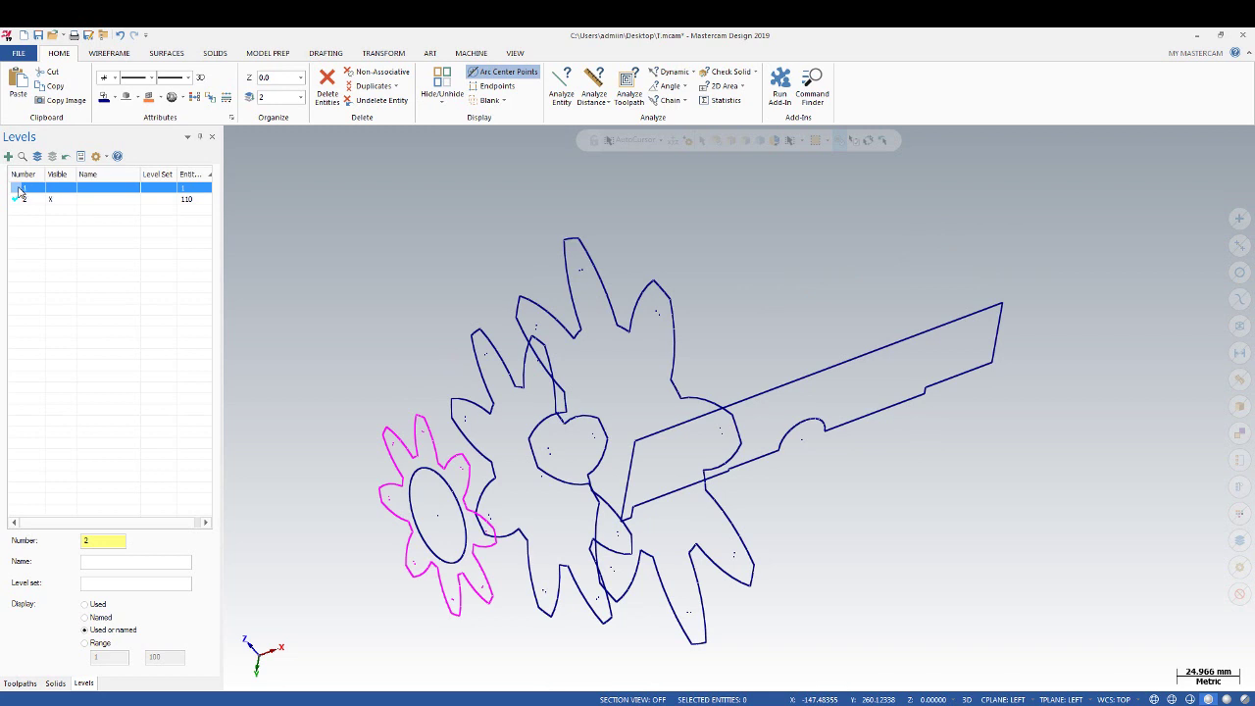
click(24, 188)
click(51, 199)
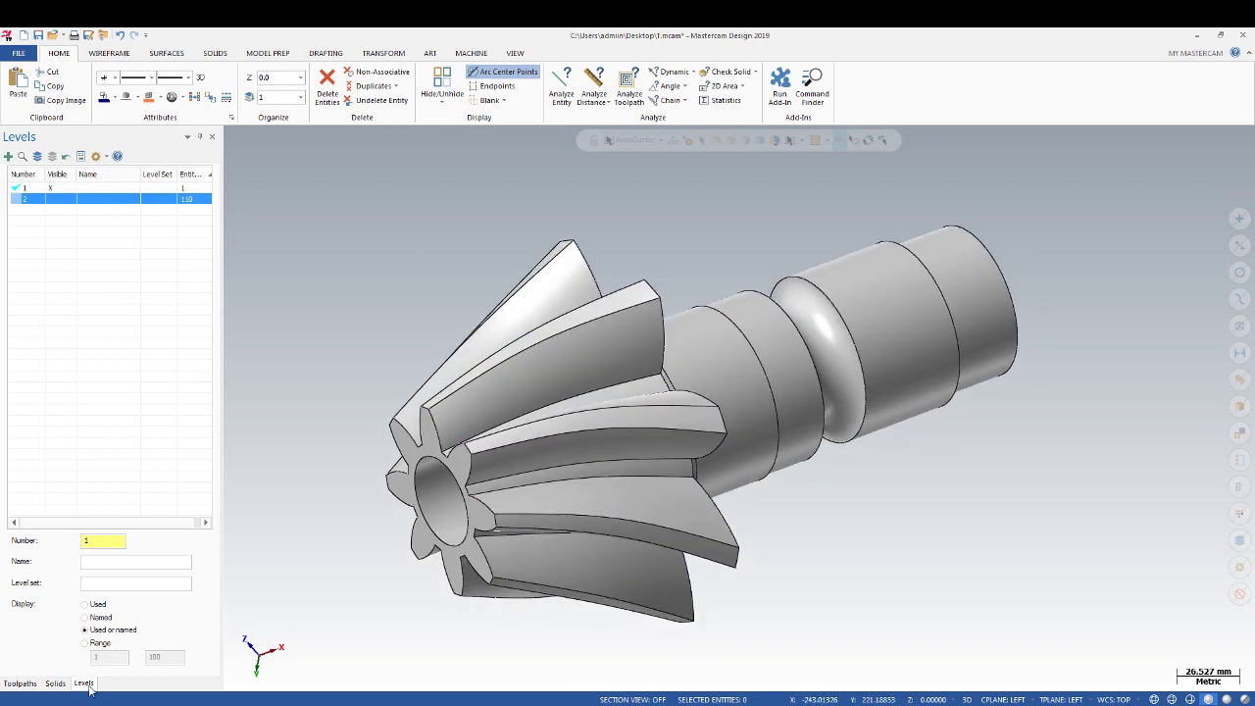
click(55, 683)
middle_drag(628, 412, 712, 381)
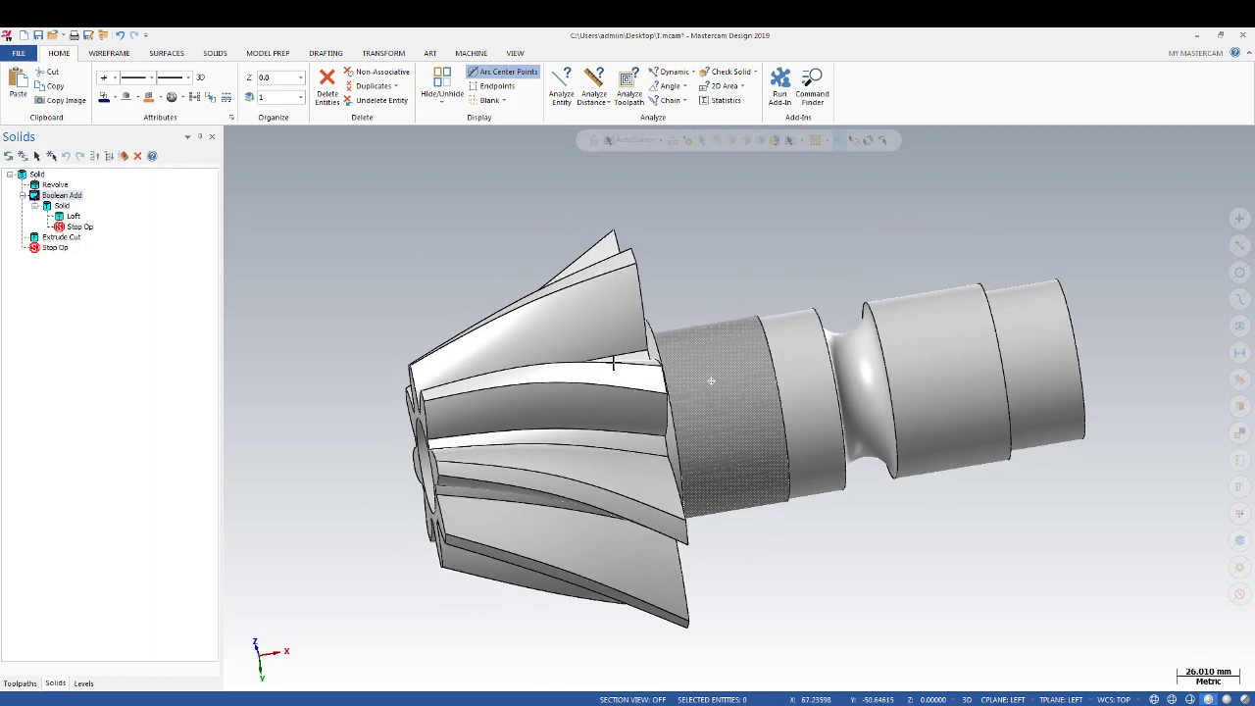
mouse_move(614, 363)
middle_down()
mouse_move(426, 384)
mouse_move(628, 385)
mouse_move(575, 376)
mouse_move(777, 398)
mouse_move(611, 440)
mouse_move(599, 440)
mouse_move(929, 365)
mouse_move(698, 457)
mouse_move(1149, 303)
mouse_move(843, 347)
mouse_move(727, 427)
mouse_move(1039, 455)
middle_up()
scroll(726, 426, up, 1)
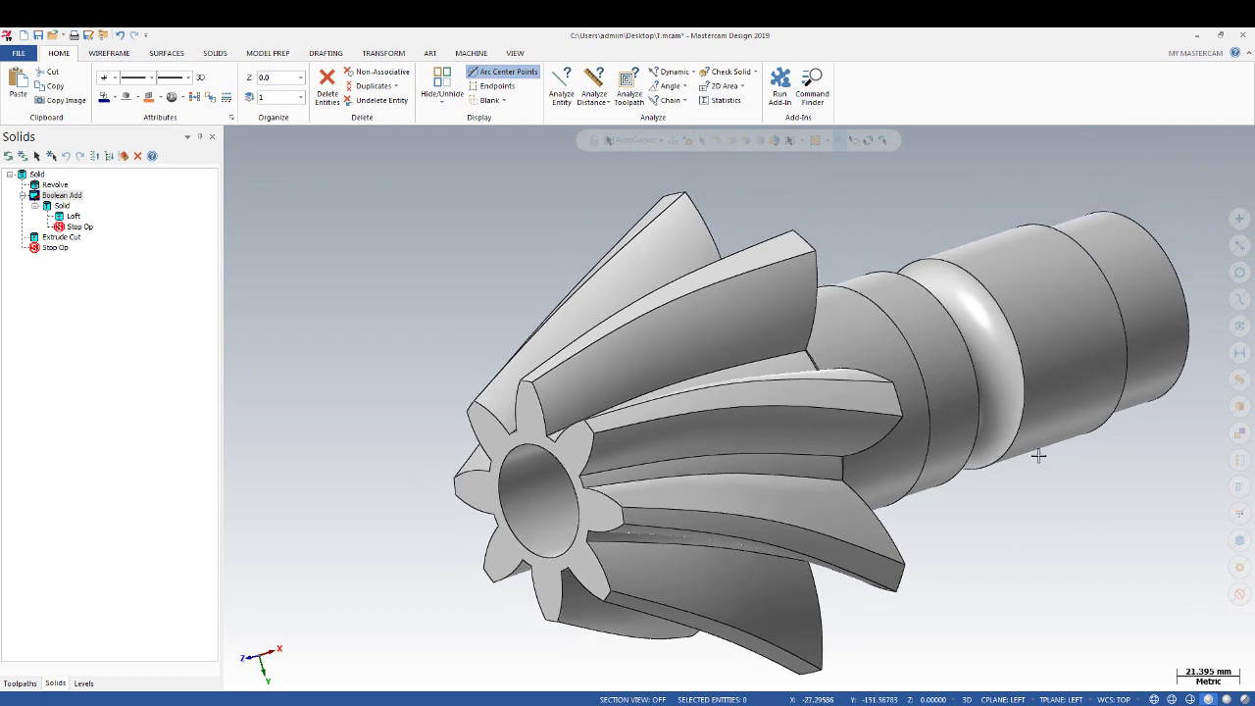
scroll(1069, 488, down, 1)
mouse_move(678, 228)
middle_down()
mouse_move(899, 445)
mouse_move(873, 408)
middle_up()
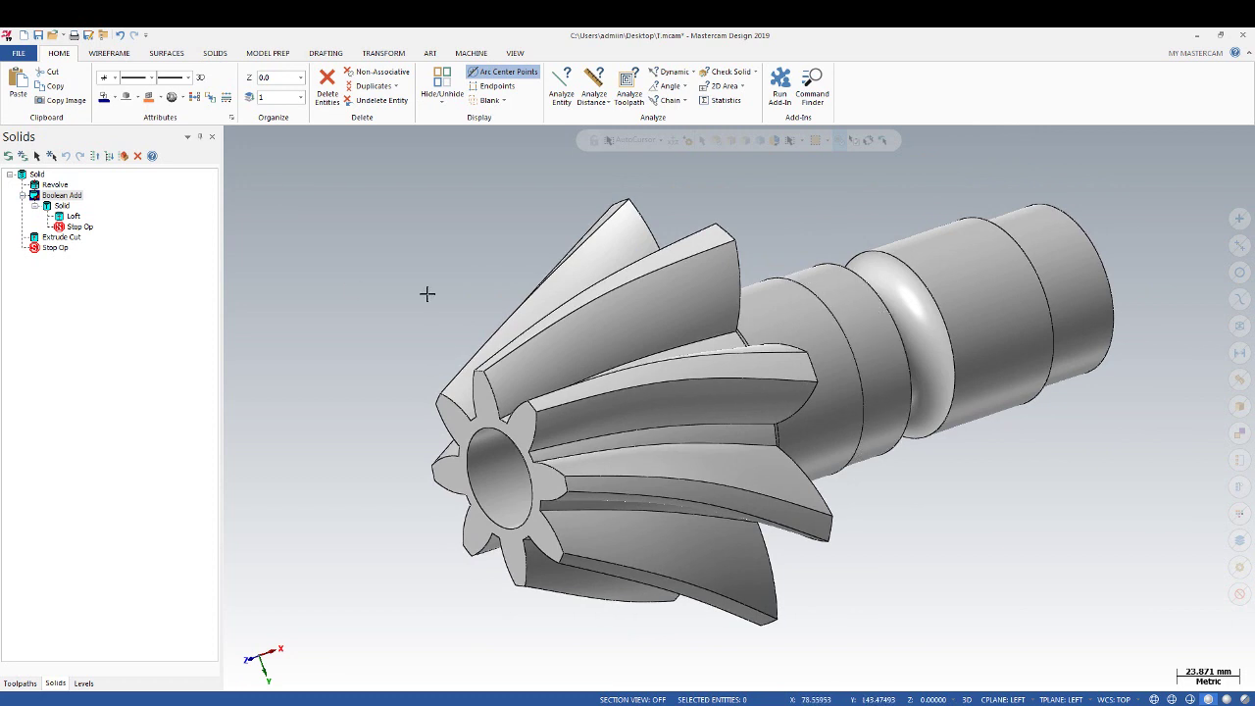